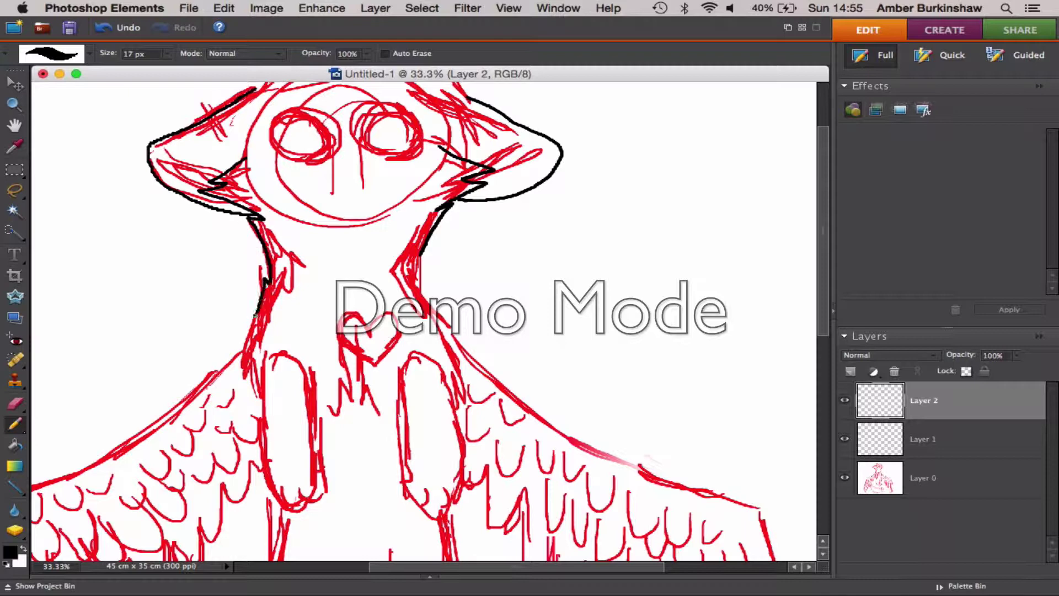
# Step: Ink the neck and shoulder fur and both raised front legs with their toes in black over the red sketch
pyautogui.moveTo(259, 313)
pyautogui.mouseDown()
pyautogui.moveTo(232, 345)
pyautogui.moveTo(246, 399)
pyautogui.moveTo(262, 401)
pyautogui.moveTo(275, 494)
pyautogui.moveTo(318, 462)
pyautogui.mouseUp()
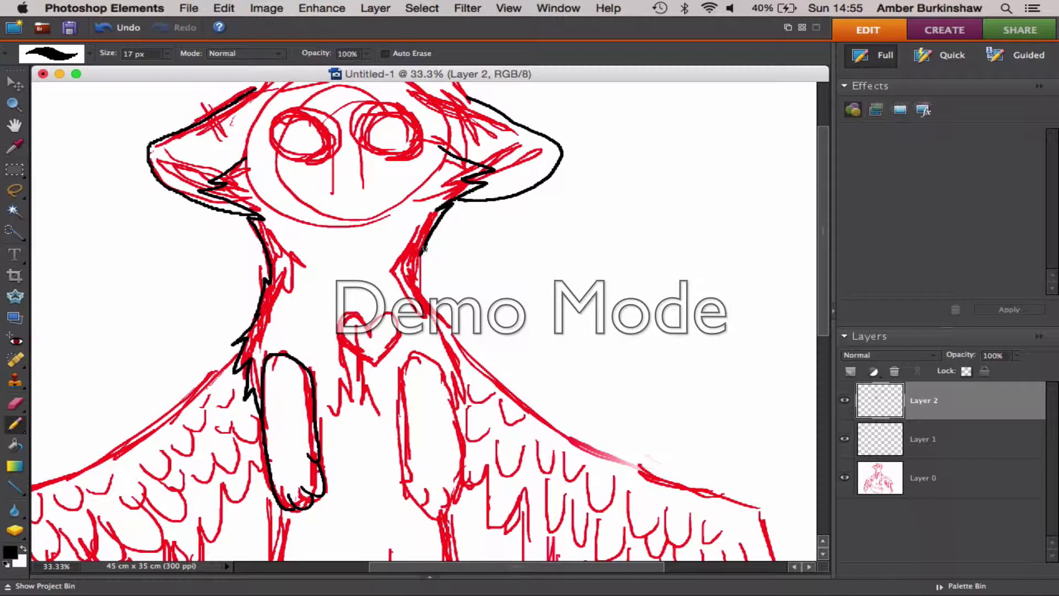
pyautogui.moveTo(423, 249)
pyautogui.mouseDown()
pyautogui.moveTo(425, 281)
pyautogui.moveTo(462, 411)
pyautogui.mouseUp()
pyautogui.moveTo(401, 371); pyautogui.dragTo(411, 465)
pyautogui.press('super+z')
pyautogui.press('super+z')
pyautogui.moveTo(443, 373); pyautogui.dragTo(454, 404)
pyautogui.moveTo(448, 487); pyautogui.dragTo(429, 483)
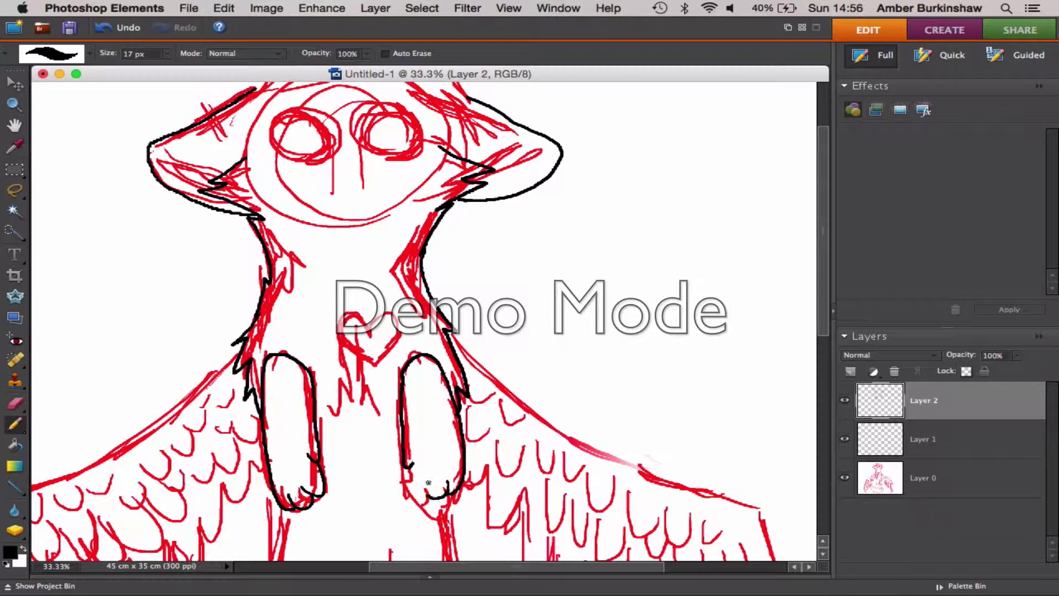
# Step: Ink the tufted hair across the top of the head and outline both round eyes with thick rings
pyautogui.scroll(4, 329, 247)
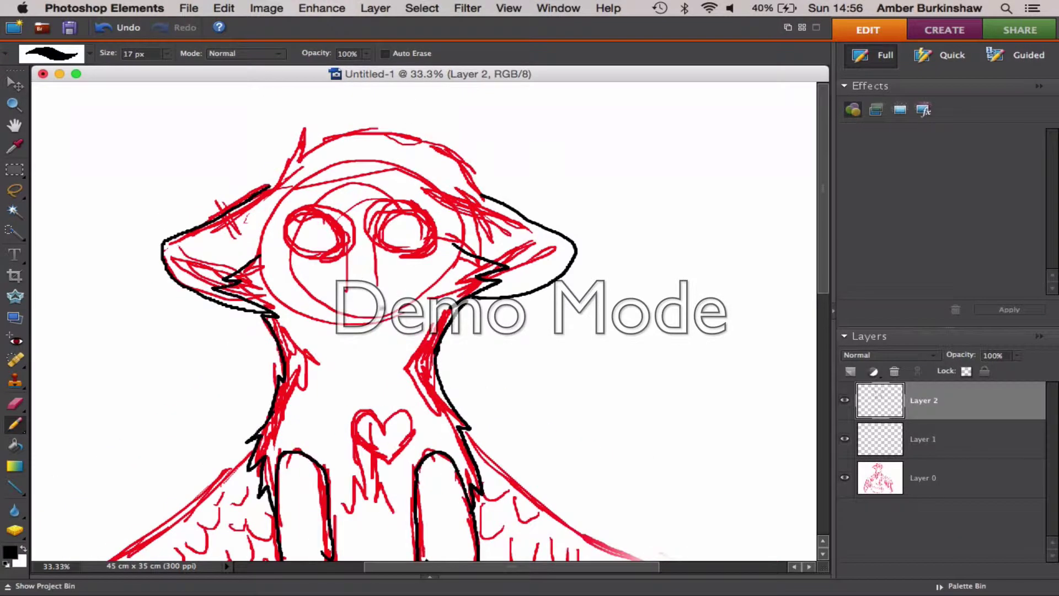
pyautogui.moveTo(281, 167)
pyautogui.mouseDown()
pyautogui.moveTo(385, 115)
pyautogui.moveTo(463, 156)
pyautogui.moveTo(487, 206)
pyautogui.moveTo(484, 250)
pyautogui.mouseUp()
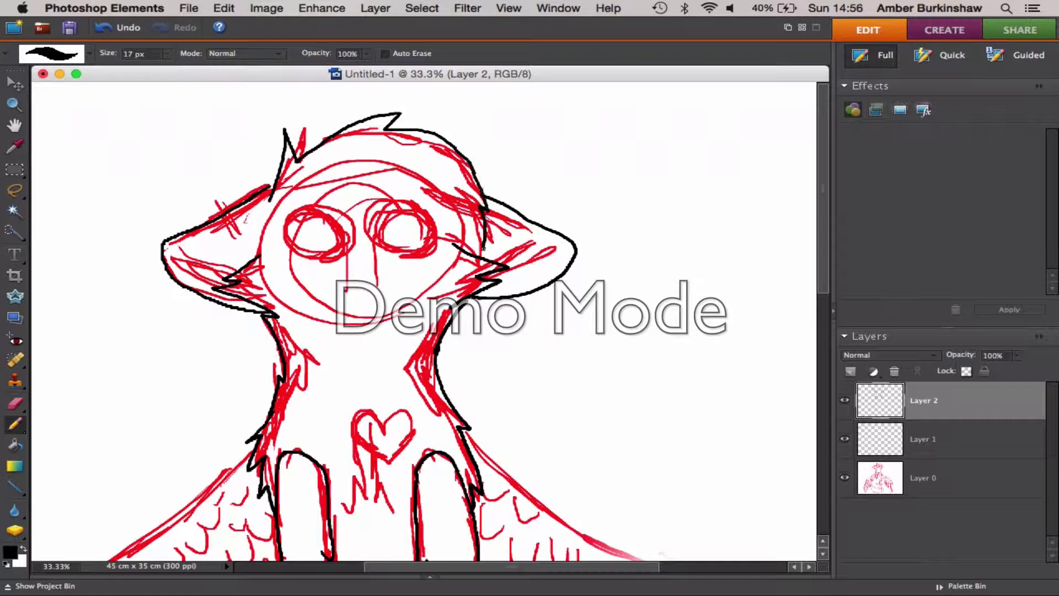
pyautogui.moveTo(323, 224)
pyautogui.mouseDown()
pyautogui.moveTo(300, 246)
pyautogui.moveTo(331, 251)
pyautogui.moveTo(349, 229)
pyautogui.moveTo(393, 221)
pyautogui.moveTo(411, 251)
pyautogui.mouseUp()
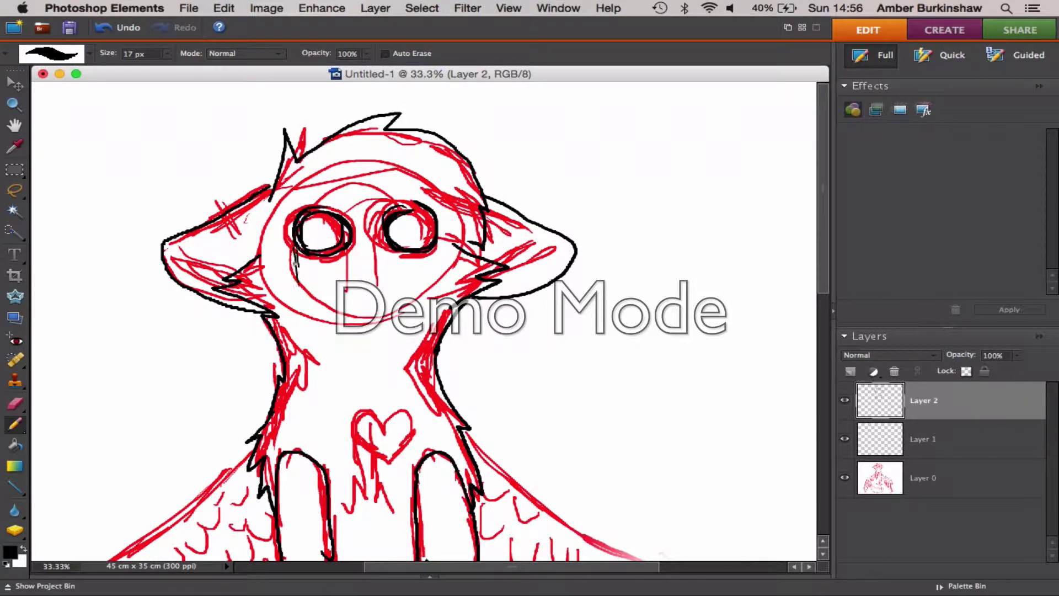
# Step: Draw black drips running down the cheek beneath the character's eye on the left side of the drawing
pyautogui.moveTo(293, 297); pyautogui.dragTo(288, 331)
pyautogui.moveTo(315, 256); pyautogui.dragTo(310, 327)
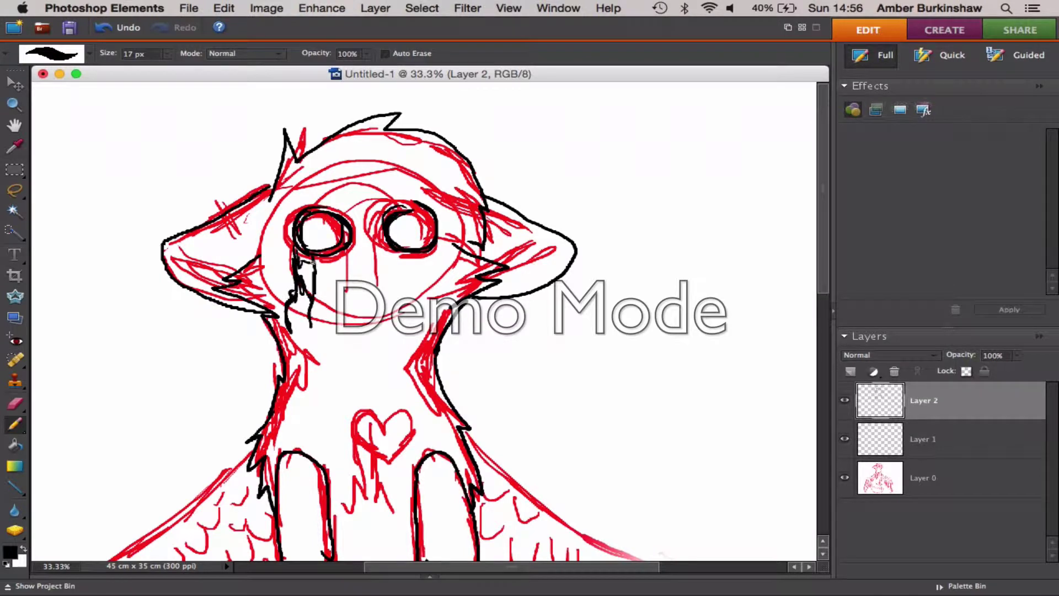
pyautogui.moveTo(302, 260)
pyautogui.mouseDown()
pyautogui.moveTo(333, 254)
pyautogui.moveTo(337, 326)
pyautogui.moveTo(335, 288)
pyautogui.mouseUp()
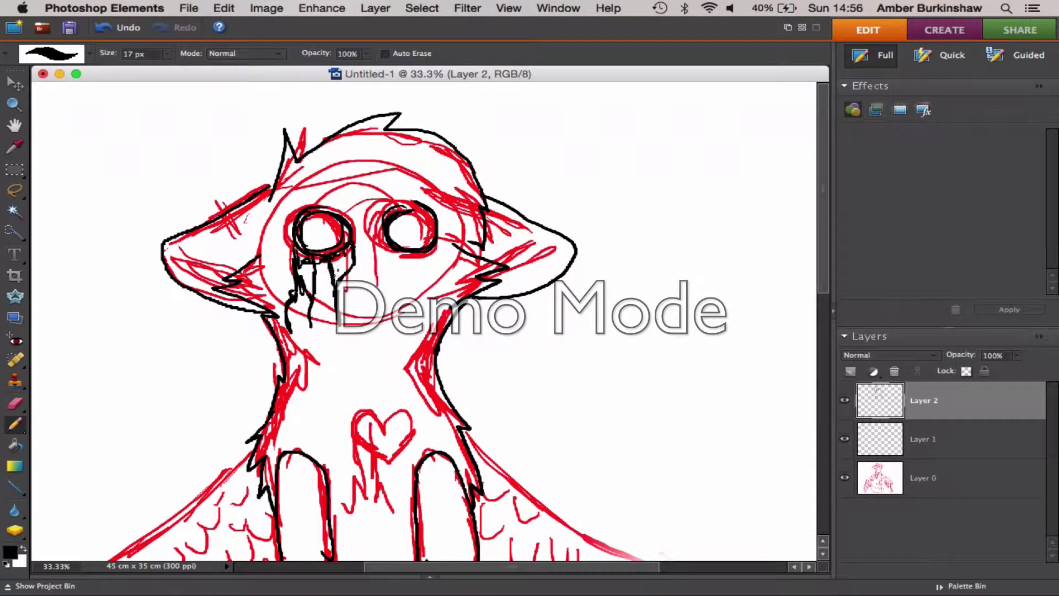
pyautogui.moveTo(303, 251); pyautogui.dragTo(301, 282)
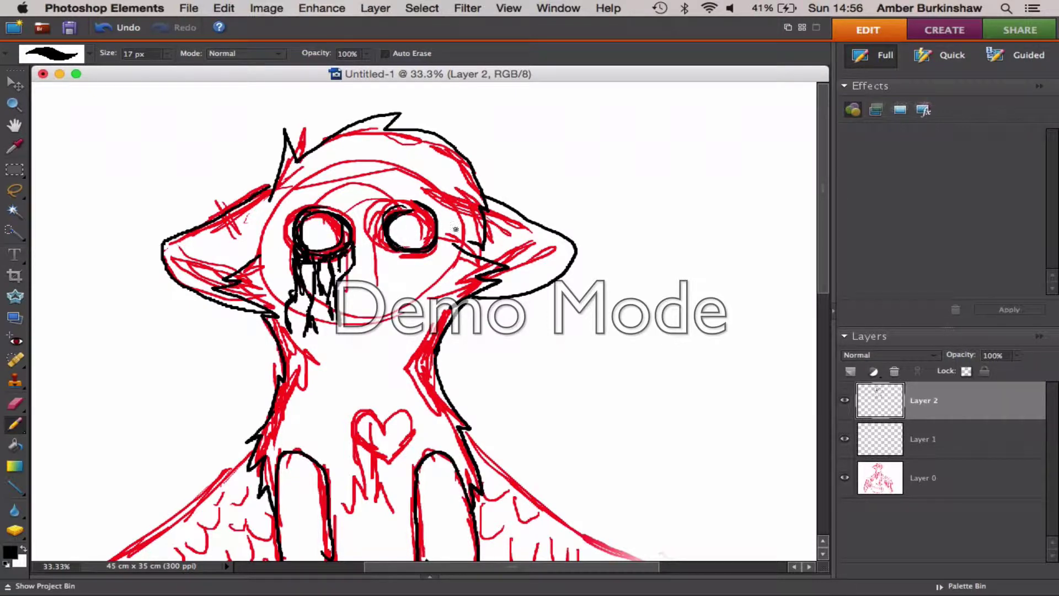
# Step: Draw matching black drips beneath the eye on the right side of the face, undoing stray strokes
pyautogui.moveTo(436, 237)
pyautogui.mouseDown()
pyautogui.moveTo(450, 268)
pyautogui.moveTo(449, 306)
pyautogui.mouseUp()
pyautogui.moveTo(391, 249)
pyautogui.mouseDown()
pyautogui.moveTo(397, 343)
pyautogui.moveTo(426, 251)
pyautogui.moveTo(433, 303)
pyautogui.moveTo(425, 186)
pyautogui.moveTo(432, 249)
pyautogui.mouseUp()
pyautogui.moveTo(411, 164)
pyautogui.mouseDown()
pyautogui.moveTo(399, 184)
pyautogui.moveTo(445, 192)
pyautogui.mouseUp()
pyautogui.moveTo(430, 265); pyautogui.dragTo(422, 183)
pyautogui.moveTo(387, 291)
pyautogui.mouseDown()
pyautogui.moveTo(388, 324)
pyautogui.moveTo(405, 285)
pyautogui.moveTo(395, 297)
pyautogui.moveTo(371, 290)
pyautogui.moveTo(371, 313)
pyautogui.moveTo(404, 307)
pyautogui.moveTo(379, 284)
pyautogui.mouseUp()
pyautogui.press('super+z')
pyautogui.press('super+z')
# Step: Ink the drips hanging from the heart on the chest as a cluster of ragged vertical strokes
pyautogui.moveTo(368, 320)
pyautogui.mouseDown()
pyautogui.moveTo(388, 360)
pyautogui.moveTo(383, 418)
pyautogui.mouseUp()
pyautogui.moveTo(405, 321)
pyautogui.mouseDown()
pyautogui.moveTo(415, 359)
pyautogui.moveTo(407, 415)
pyautogui.mouseUp()
pyautogui.moveTo(379, 354)
pyautogui.mouseDown()
pyautogui.moveTo(365, 409)
pyautogui.moveTo(383, 407)
pyautogui.mouseUp()
pyautogui.moveTo(376, 393)
pyautogui.mouseDown()
pyautogui.moveTo(410, 436)
pyautogui.moveTo(395, 409)
pyautogui.mouseUp()
pyautogui.moveTo(393, 413); pyautogui.dragTo(411, 442)
pyautogui.moveTo(400, 346); pyautogui.dragTo(390, 370)
pyautogui.moveTo(401, 327); pyautogui.dragTo(391, 359)
# Step: Ink the left side of the belly with fur tufts, the inner thigh line and the left hind leg with toes
pyautogui.scroll(-5, 413, 339)
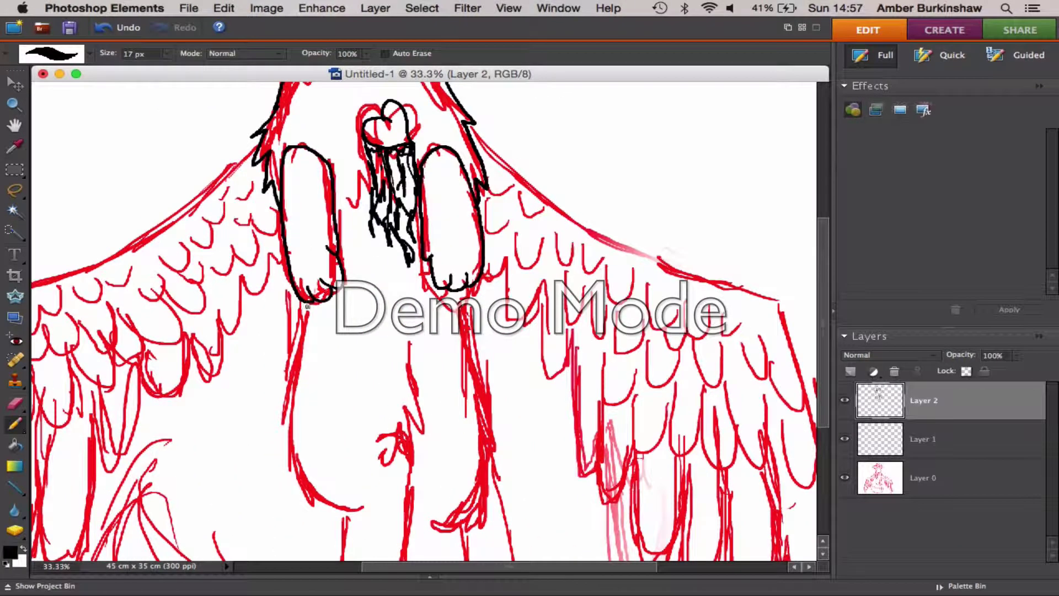
pyautogui.moveTo(305, 303)
pyautogui.mouseDown()
pyautogui.moveTo(280, 436)
pyautogui.moveTo(317, 498)
pyautogui.moveTo(363, 514)
pyautogui.mouseUp()
pyautogui.moveTo(401, 329)
pyautogui.mouseDown()
pyautogui.moveTo(423, 428)
pyautogui.moveTo(393, 471)
pyautogui.mouseUp()
pyautogui.scroll(-3, 392, 471)
pyautogui.moveTo(378, 353); pyautogui.dragTo(380, 481)
pyautogui.moveTo(321, 403)
pyautogui.mouseDown()
pyautogui.moveTo(315, 494)
pyautogui.moveTo(332, 531)
pyautogui.moveTo(359, 542)
pyautogui.moveTo(373, 519)
pyautogui.mouseUp()
pyautogui.scroll(-1, 377, 474)
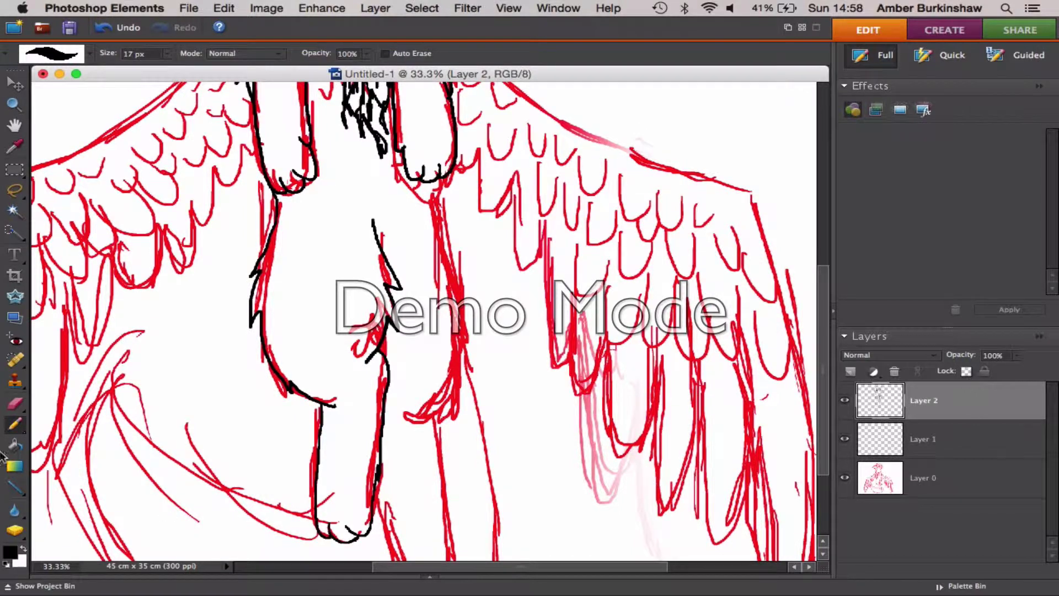
# Step: Ink the furry outer contour of the right haunch down to its curved base with the Pencil tool
pyautogui.click(14, 403)
pyautogui.click(15, 424)
pyautogui.moveTo(435, 185)
pyautogui.mouseDown()
pyautogui.moveTo(473, 281)
pyautogui.moveTo(477, 349)
pyautogui.moveTo(466, 348)
pyautogui.moveTo(415, 417)
pyautogui.mouseUp()
pyautogui.scroll(-5, 403, 236)
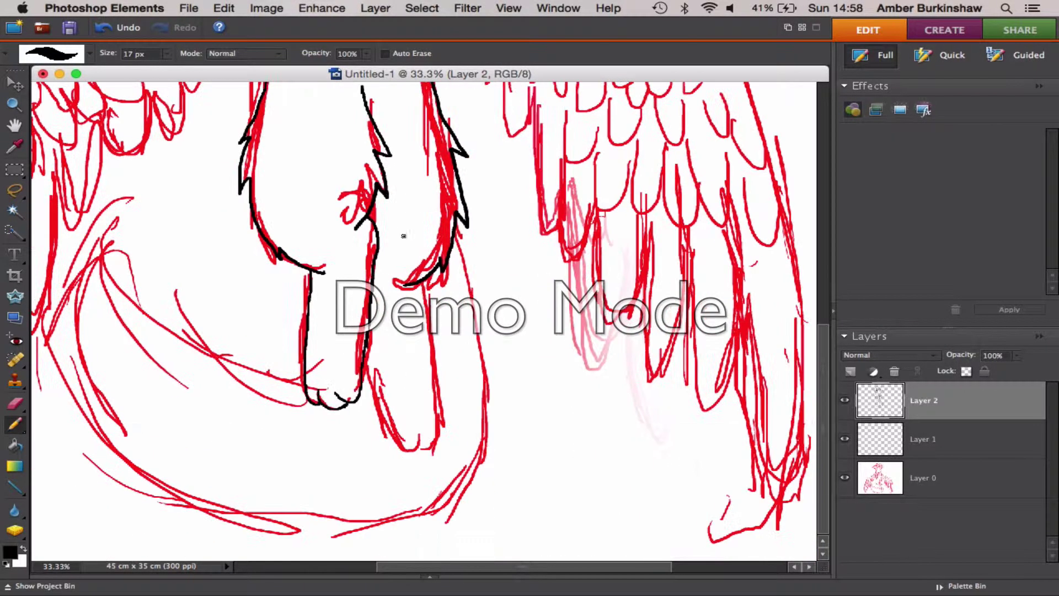
pyautogui.moveTo(432, 315)
pyautogui.mouseDown()
pyautogui.moveTo(448, 426)
pyautogui.moveTo(431, 443)
pyautogui.moveTo(423, 427)
pyautogui.moveTo(411, 447)
pyautogui.mouseUp()
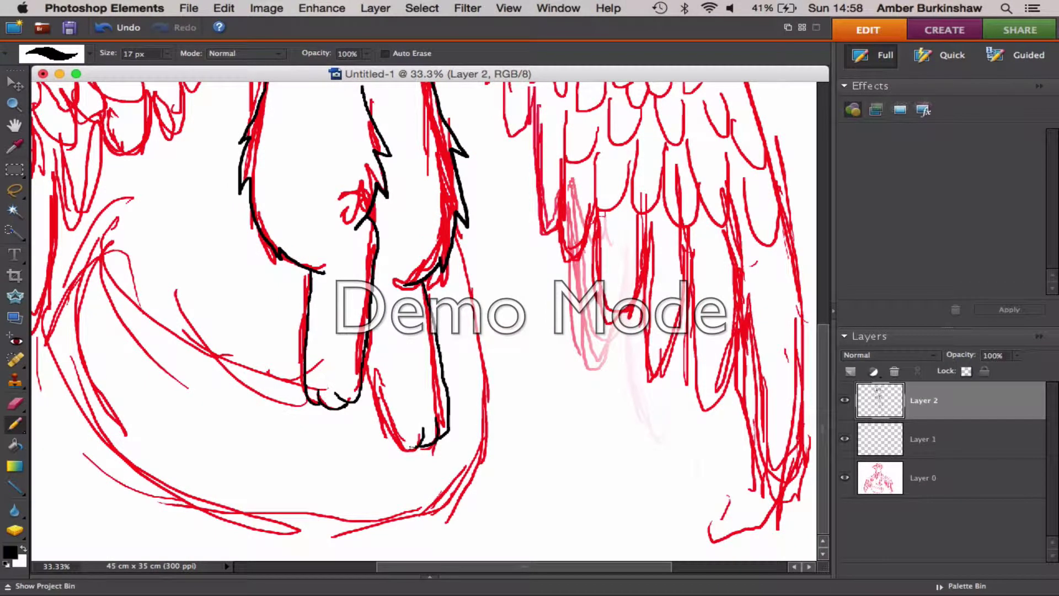
pyautogui.hotkey('ctrl', 'z')
pyautogui.hotkey('ctrl', 'z')
pyautogui.hotkey('ctrl', 'z')
pyautogui.moveTo(434, 436)
pyautogui.mouseDown()
pyautogui.moveTo(397, 439)
pyautogui.moveTo(361, 367)
pyautogui.moveTo(411, 425)
pyautogui.moveTo(439, 436)
pyautogui.mouseUp()
pyautogui.hotkey('ctrl', 'z')
pyautogui.press('super+z')
pyautogui.press('super+z')
pyautogui.press('super+z')
pyautogui.press('super+z')
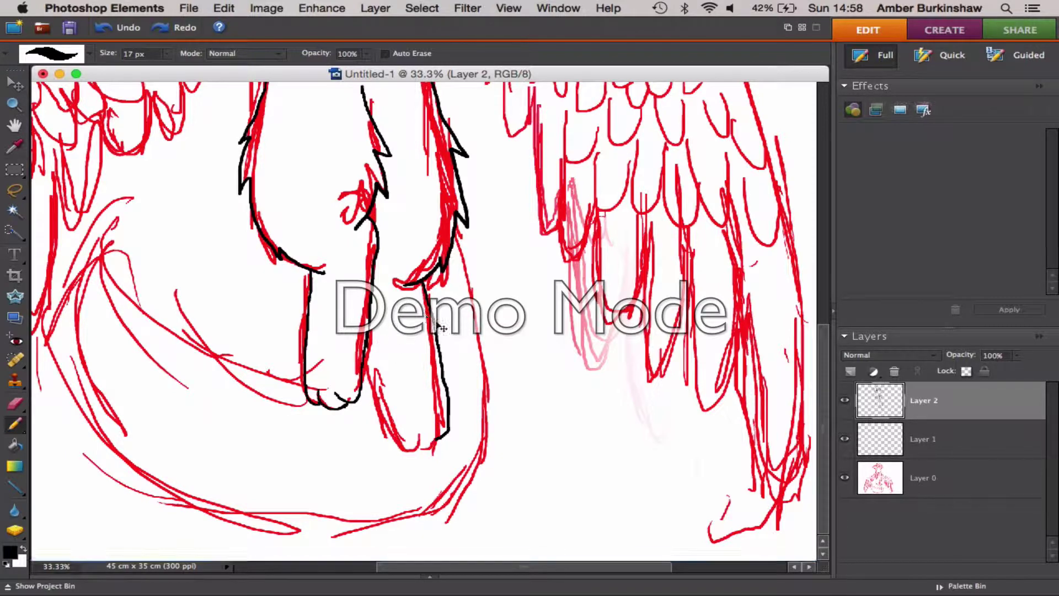
pyautogui.press('super+z')
pyautogui.press('super+z')
pyautogui.moveTo(424, 282); pyautogui.dragTo(448, 343)
pyautogui.press('super+z')
pyautogui.press('super+z')
# Step: Ink the right hind leg with its toes and the long tail curling beneath the body with fur tufts
pyautogui.moveTo(422, 283)
pyautogui.mouseDown()
pyautogui.moveTo(431, 381)
pyautogui.moveTo(413, 419)
pyautogui.mouseUp()
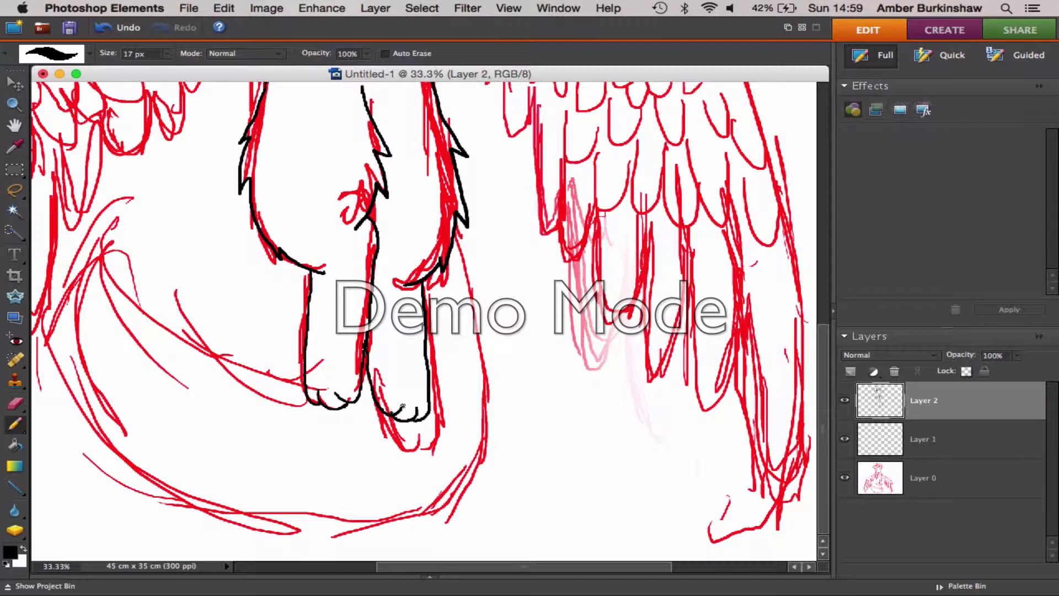
pyautogui.moveTo(454, 232)
pyautogui.mouseDown()
pyautogui.moveTo(489, 424)
pyautogui.moveTo(427, 525)
pyautogui.mouseUp()
pyautogui.hscroll(-5, 427, 525)
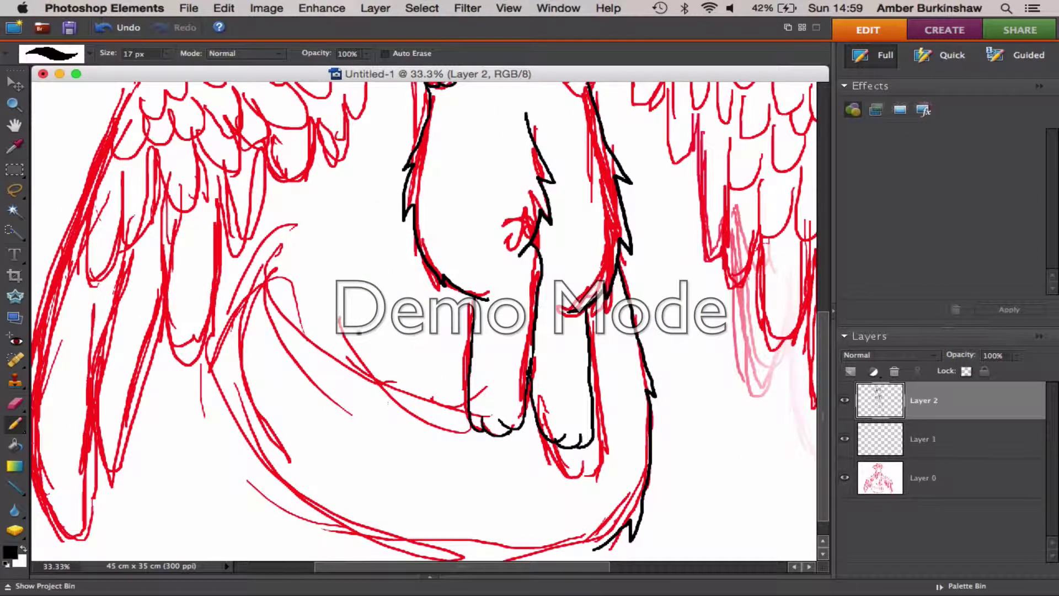
pyautogui.hotkey('ctrl', 'z')
pyautogui.moveTo(471, 398)
pyautogui.mouseDown()
pyautogui.moveTo(378, 343)
pyautogui.moveTo(323, 278)
pyautogui.moveTo(296, 466)
pyautogui.moveTo(340, 506)
pyautogui.mouseUp()
pyautogui.press('space')
pyautogui.moveTo(386, 279); pyautogui.dragTo(299, 252)
pyautogui.moveTo(253, 478)
pyautogui.mouseDown()
pyautogui.moveTo(352, 514)
pyautogui.moveTo(488, 520)
pyautogui.mouseUp()
# Step: Ink the left wing's upper edge from the shoulder to the bend and continue down its outer edge
pyautogui.moveTo(265, 138)
pyautogui.mouseDown()
pyautogui.moveTo(529, 449)
pyautogui.moveTo(481, 513)
pyautogui.mouseUp()
pyautogui.moveTo(513, 279)
pyautogui.mouseDown()
pyautogui.moveTo(446, 332)
pyautogui.moveTo(317, 396)
pyautogui.mouseUp()
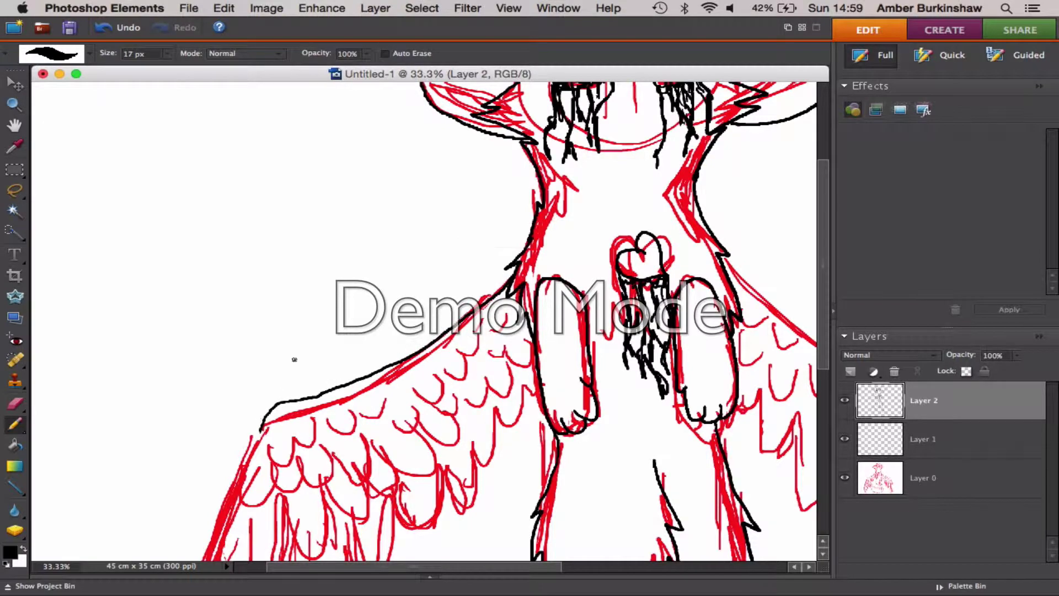
pyautogui.scroll(-5, 294, 360)
pyautogui.hscroll(-3, 294, 360)
pyautogui.moveTo(338, 270); pyautogui.dragTo(274, 396)
# Step: Ink the long flight feathers at the left wing's tip and the shorter feathers overlapping them
pyautogui.scroll(-5, 275, 396)
pyautogui.moveTo(270, 231)
pyautogui.mouseDown()
pyautogui.moveTo(235, 328)
pyautogui.moveTo(240, 479)
pyautogui.moveTo(277, 542)
pyautogui.moveTo(307, 526)
pyautogui.moveTo(312, 341)
pyautogui.mouseUp()
pyautogui.moveTo(279, 215)
pyautogui.mouseDown()
pyautogui.moveTo(256, 296)
pyautogui.moveTo(334, 231)
pyautogui.mouseUp()
pyautogui.press('super+z')
pyautogui.press('super+z')
pyautogui.moveTo(321, 157)
pyautogui.mouseDown()
pyautogui.moveTo(319, 215)
pyautogui.moveTo(352, 164)
pyautogui.mouseUp()
pyautogui.moveTo(333, 206); pyautogui.dragTo(367, 222)
pyautogui.moveTo(315, 271); pyautogui.dragTo(342, 298)
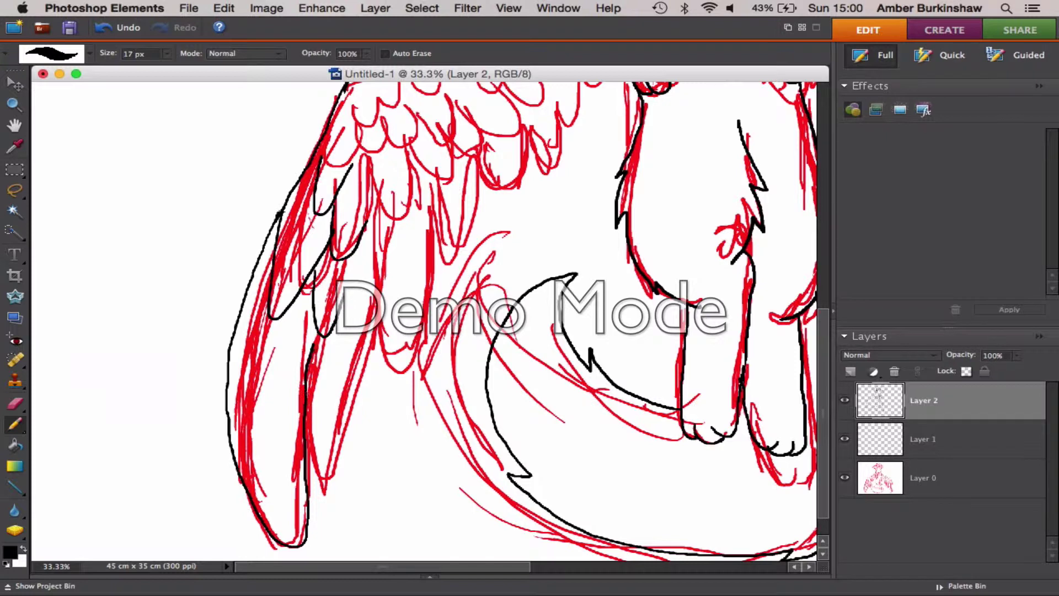
pyautogui.moveTo(313, 442)
pyautogui.mouseDown()
pyautogui.moveTo(369, 323)
pyautogui.moveTo(429, 232)
pyautogui.mouseUp()
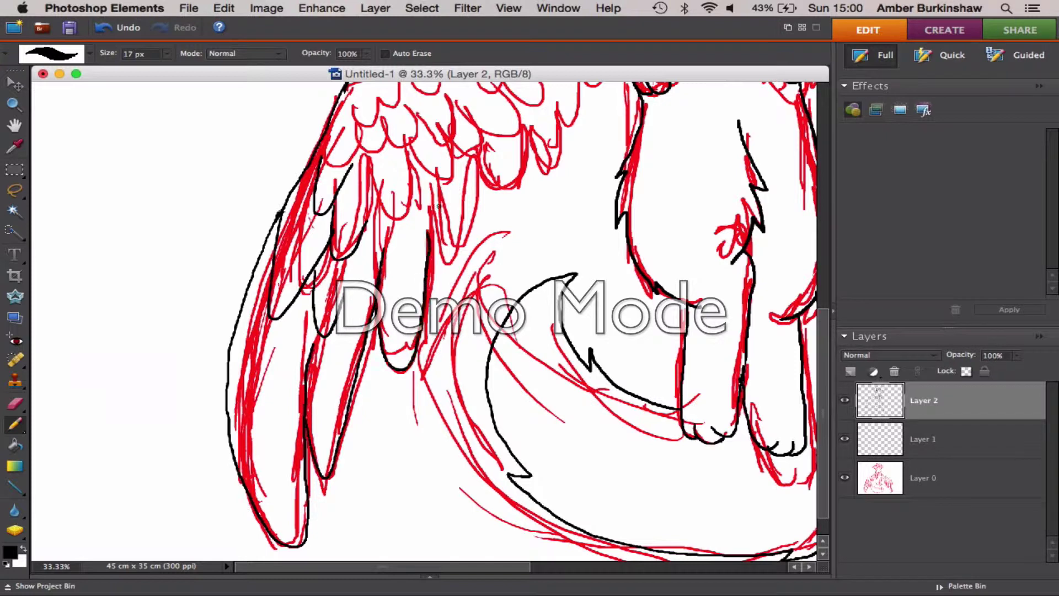
# Step: Ink the feathers along the left wing's lower inner edge and the small scalloped feathers near the shoulder
pyautogui.moveTo(440, 192)
pyautogui.mouseDown()
pyautogui.moveTo(476, 190)
pyautogui.moveTo(477, 167)
pyautogui.mouseUp()
pyautogui.moveTo(422, 206)
pyautogui.mouseDown()
pyautogui.moveTo(444, 204)
pyautogui.moveTo(419, 211)
pyautogui.mouseUp()
pyautogui.press('super+z')
pyautogui.moveTo(471, 175)
pyautogui.mouseDown()
pyautogui.moveTo(372, 279)
pyautogui.moveTo(456, 222)
pyautogui.moveTo(483, 187)
pyautogui.moveTo(534, 229)
pyautogui.mouseUp()
pyautogui.moveTo(441, 245); pyautogui.dragTo(474, 242)
pyautogui.moveTo(476, 233)
pyautogui.mouseDown()
pyautogui.moveTo(503, 230)
pyautogui.moveTo(530, 161)
pyautogui.mouseUp()
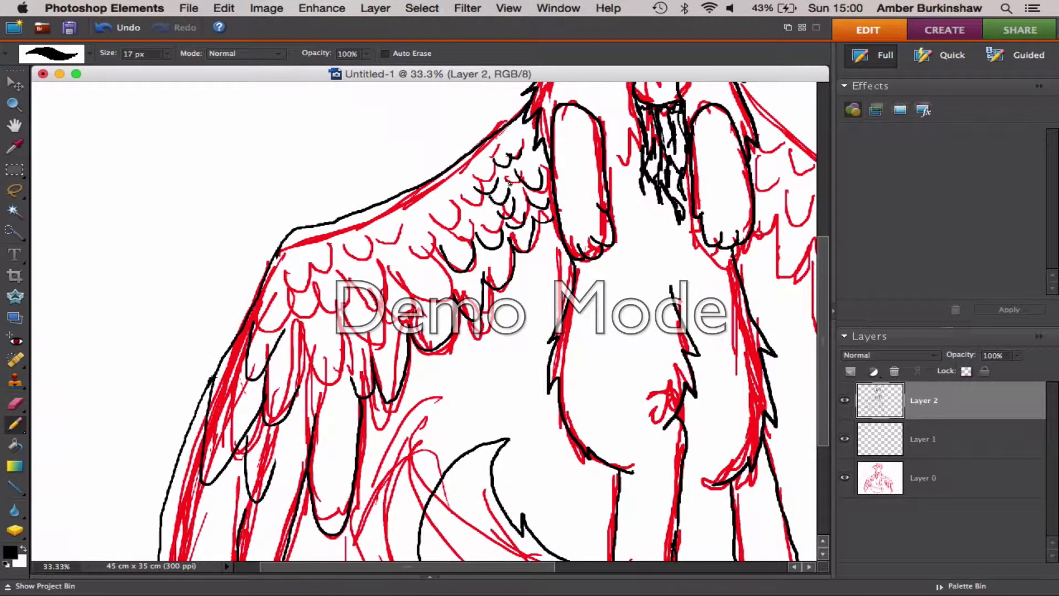
# Step: Fill in the left wing's middle rows with overlapping feathers and add feathers above the long flight feathers
pyautogui.moveTo(483, 214); pyautogui.dragTo(456, 237)
pyautogui.moveTo(445, 285); pyautogui.dragTo(455, 260)
pyautogui.moveTo(389, 279); pyautogui.dragTo(431, 302)
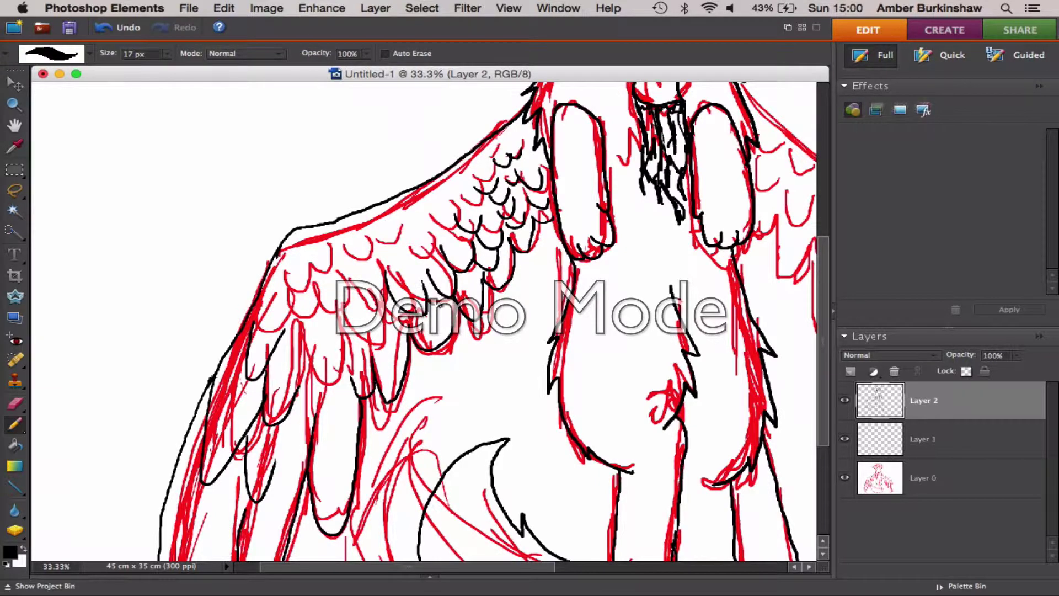
pyautogui.moveTo(296, 326); pyautogui.dragTo(339, 354)
pyautogui.moveTo(319, 414); pyautogui.dragTo(324, 391)
pyautogui.scroll(-3, 343, 297)
pyautogui.hscroll(-1, 343, 297)
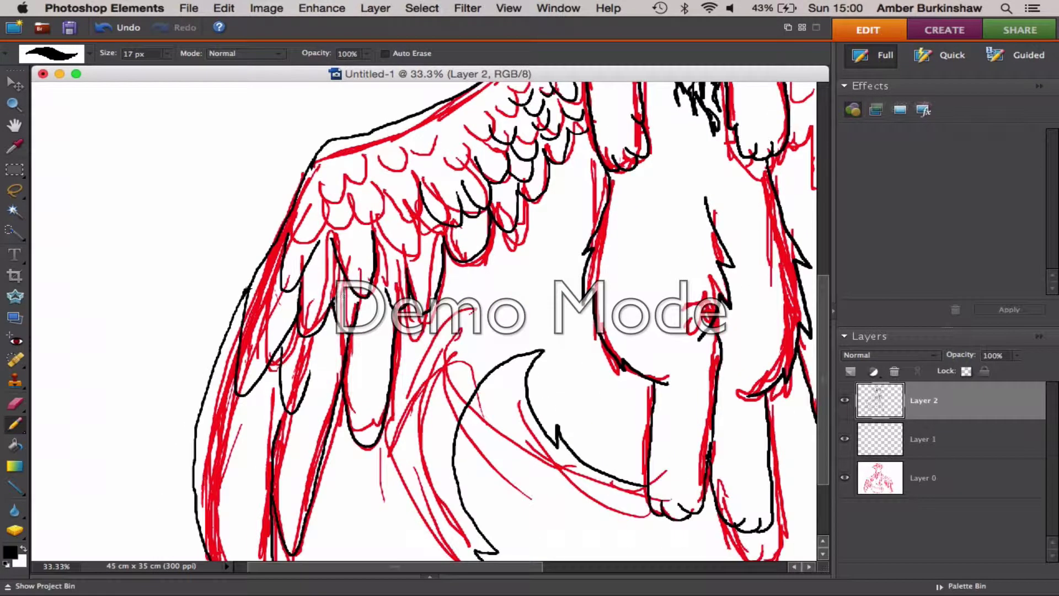
# Step: Ink the small rounded covert feathers below the left wing's bend and across its middle
pyautogui.press('super+z')
pyautogui.moveTo(317, 218); pyautogui.dragTo(348, 214)
pyautogui.moveTo(351, 193)
pyautogui.mouseDown()
pyautogui.moveTo(386, 198)
pyautogui.moveTo(375, 177)
pyautogui.mouseUp()
pyautogui.moveTo(379, 170); pyautogui.dragTo(398, 154)
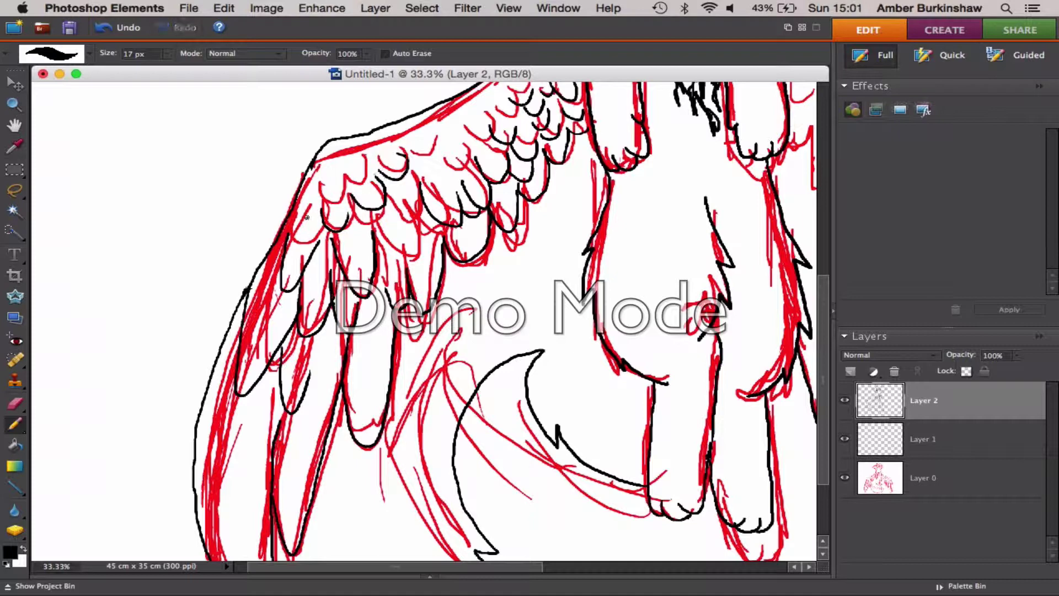
pyautogui.moveTo(303, 203); pyautogui.dragTo(322, 221)
pyautogui.moveTo(318, 174); pyautogui.dragTo(344, 191)
pyautogui.moveTo(335, 160); pyautogui.dragTo(433, 132)
pyautogui.moveTo(425, 165); pyautogui.dragTo(459, 166)
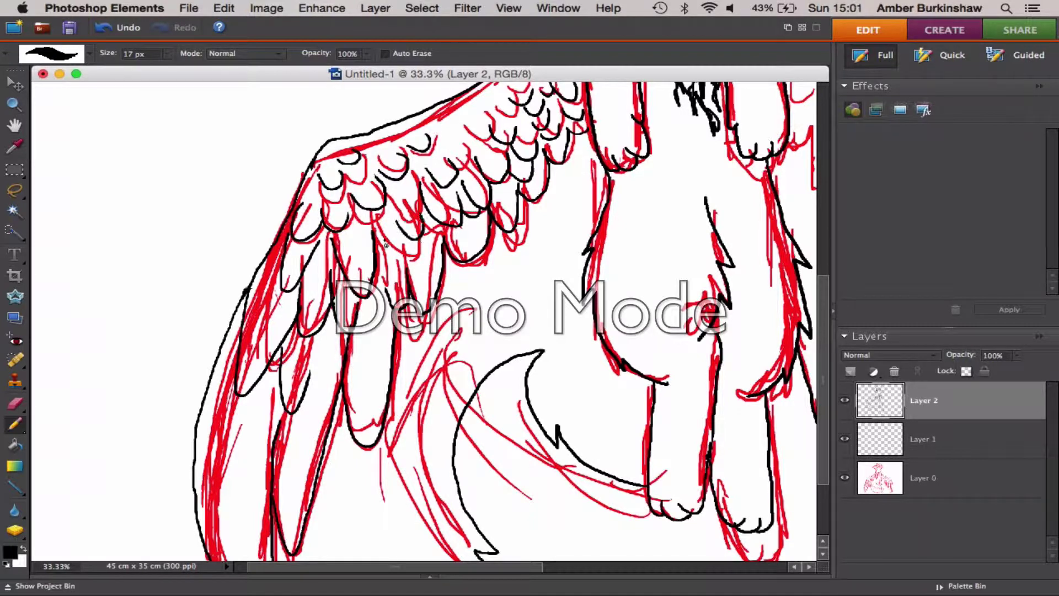
pyautogui.moveTo(385, 240); pyautogui.dragTo(411, 240)
# Step: Add a last short feather between the flight feathers and draw central shaft lines in the long feathers
pyautogui.moveTo(315, 341); pyautogui.dragTo(340, 353)
pyautogui.scroll(-5, 358, 290)
pyautogui.hscroll(-2, 359, 289)
pyautogui.moveTo(279, 291); pyautogui.dragTo(282, 457)
pyautogui.moveTo(344, 284); pyautogui.dragTo(325, 381)
pyautogui.moveTo(408, 188); pyautogui.dragTo(402, 280)
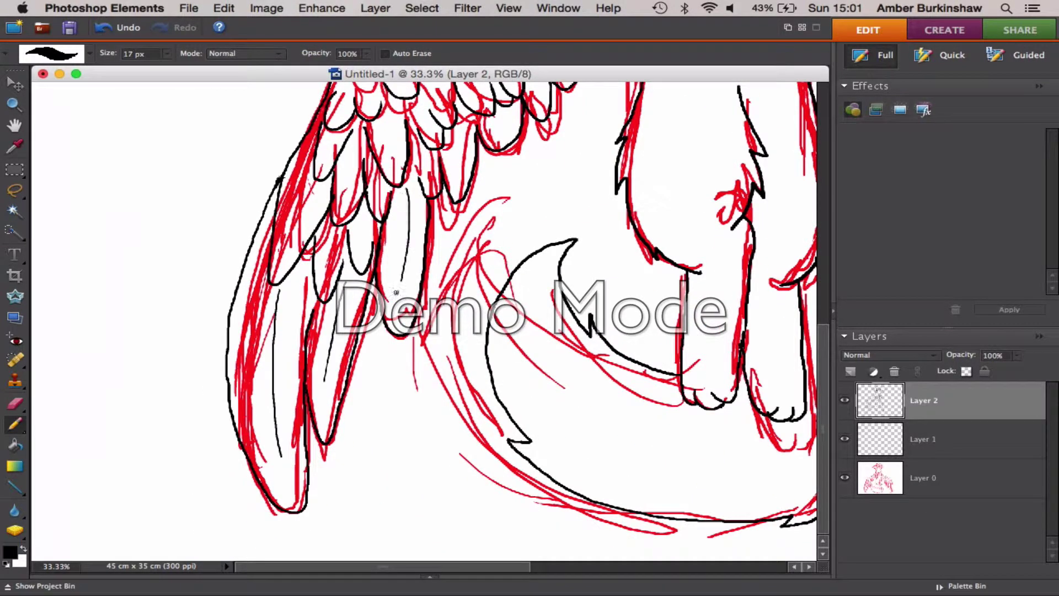
pyautogui.moveTo(348, 154); pyautogui.dragTo(358, 184)
# Step: Draw short shaft lines in the small and medium feathers across the upper part of the left wing
pyautogui.scroll(4, 425, 320)
pyautogui.hscroll(1, 425, 320)
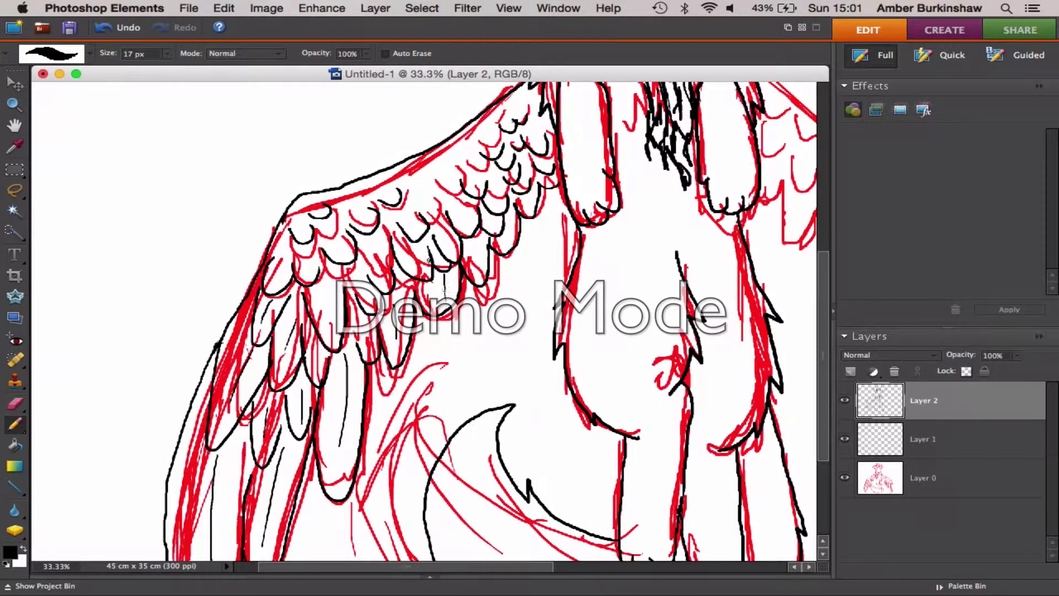
pyautogui.moveTo(462, 182); pyautogui.dragTo(468, 223)
pyautogui.moveTo(423, 231)
pyautogui.mouseDown()
pyautogui.moveTo(446, 235)
pyautogui.moveTo(458, 202)
pyautogui.mouseUp()
pyautogui.moveTo(468, 202); pyautogui.dragTo(488, 203)
pyautogui.moveTo(450, 233); pyautogui.dragTo(470, 236)
pyautogui.moveTo(423, 287)
pyautogui.mouseDown()
pyautogui.moveTo(379, 361)
pyautogui.moveTo(404, 294)
pyautogui.mouseUp()
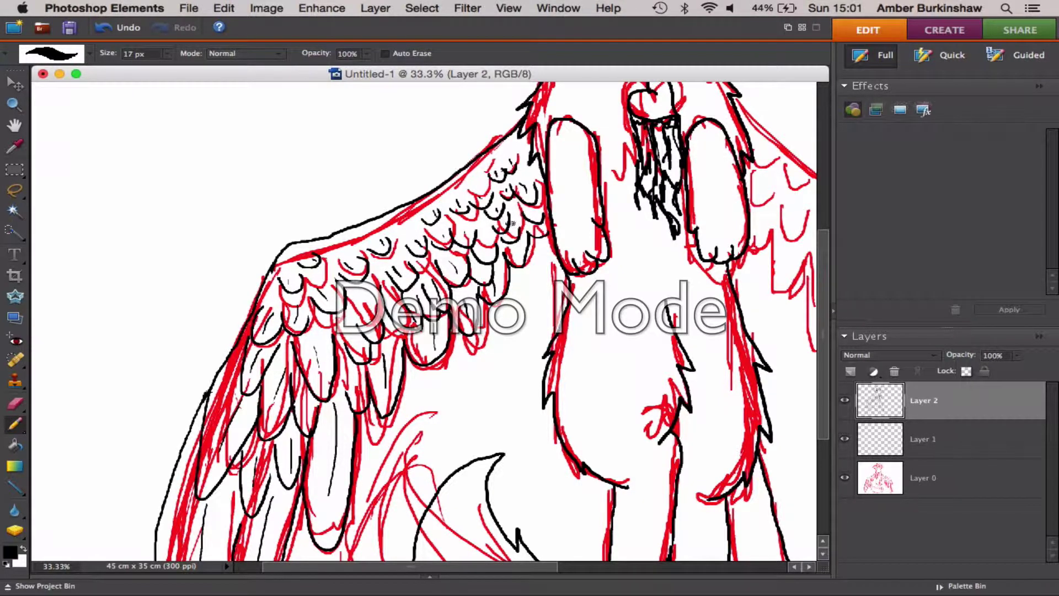
# Step: Erase the bulging outer edge of the left wing's outermost feather and redraw it closer in with the Pencil
pyautogui.scroll(-4, 464, 230)
pyautogui.hscroll(2, 463, 230)
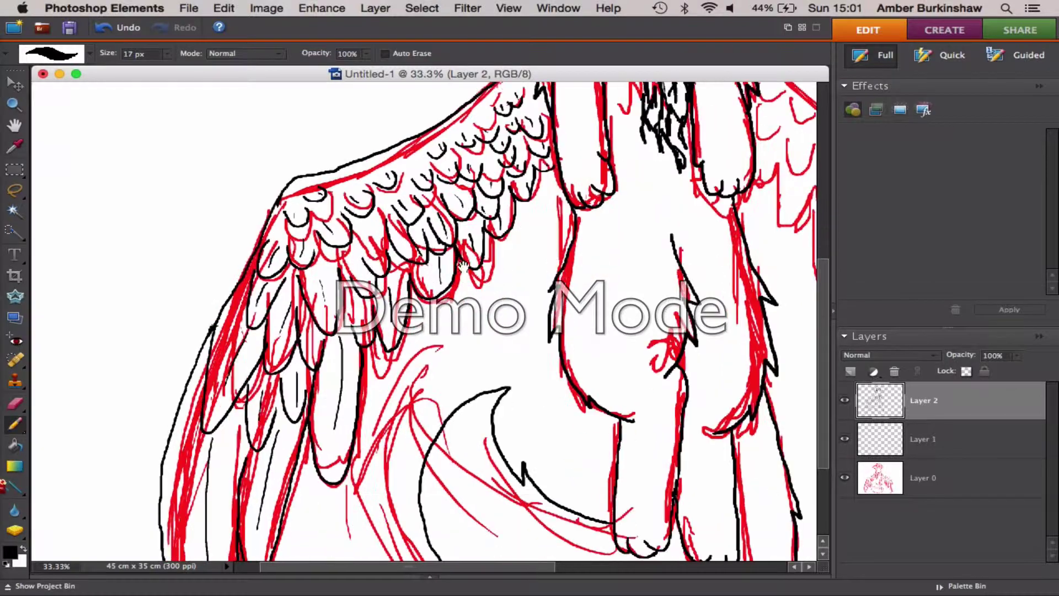
pyautogui.moveTo(475, 168); pyautogui.dragTo(231, 227)
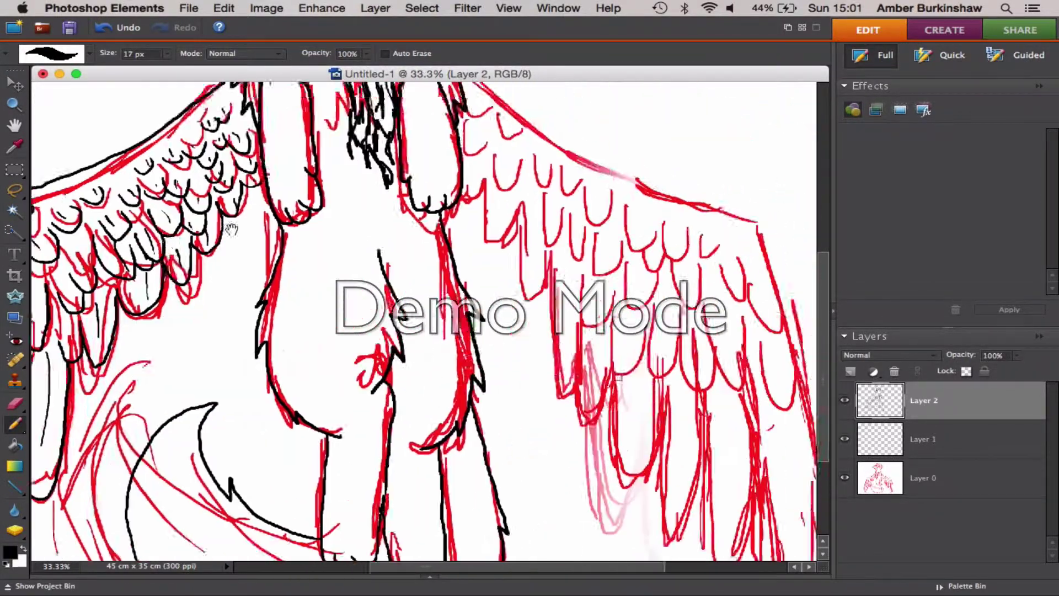
pyautogui.moveTo(324, 371)
pyautogui.mouseDown()
pyautogui.moveTo(454, 201)
pyautogui.moveTo(532, 203)
pyautogui.mouseUp()
pyautogui.click(19, 407)
pyautogui.moveTo(74, 357)
pyautogui.mouseDown()
pyautogui.moveTo(94, 237)
pyautogui.moveTo(114, 177)
pyautogui.moveTo(121, 188)
pyautogui.mouseUp()
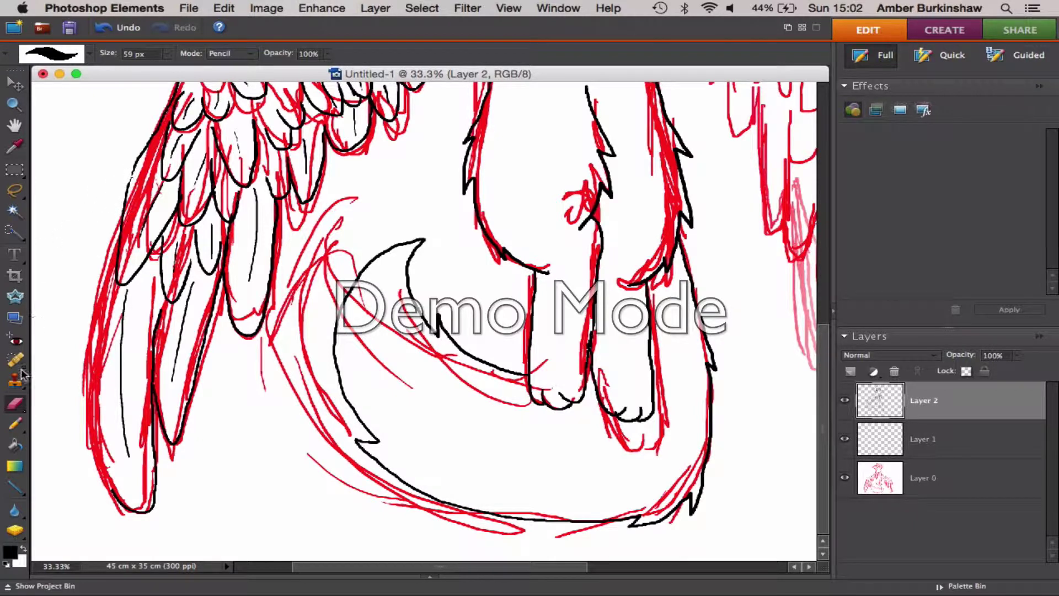
pyautogui.press('n')
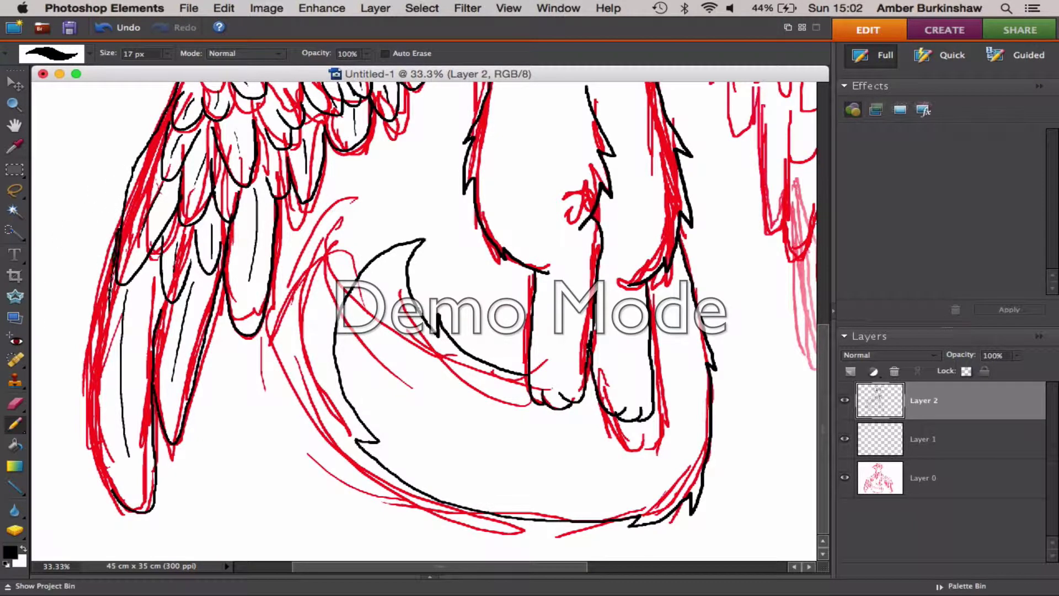
pyautogui.moveTo(113, 246); pyautogui.dragTo(115, 461)
pyautogui.press('super+z')
pyautogui.moveTo(113, 237); pyautogui.dragTo(115, 488)
# Step: Zoom out to 12.5%, lasso the inked left wing and copy it to a new layer
pyautogui.scroll(5, 132, 276)
pyautogui.scroll(-4, 186, 234)
pyautogui.click(13, 106)
pyautogui.click(38, 54)
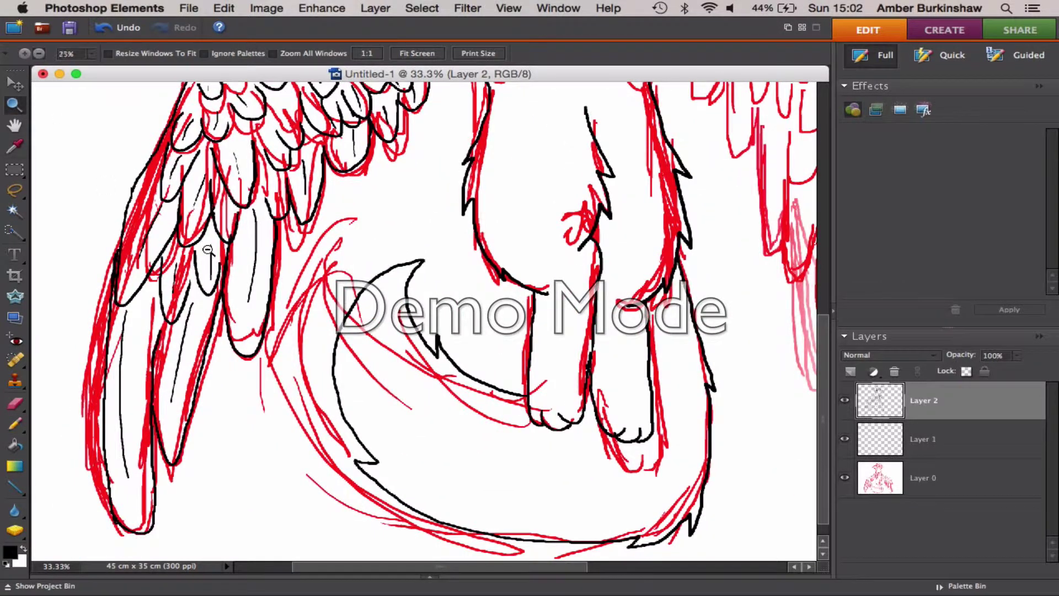
pyautogui.click(207, 249)
pyautogui.click(207, 250)
pyautogui.click(14, 190)
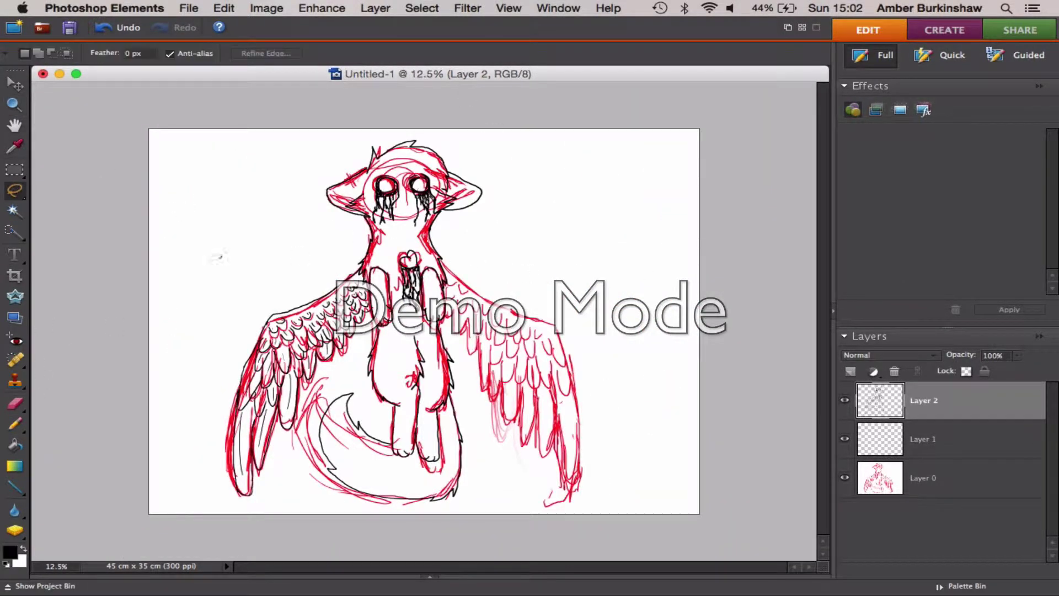
pyautogui.moveTo(291, 246)
pyautogui.mouseDown()
pyautogui.moveTo(359, 268)
pyautogui.moveTo(279, 480)
pyautogui.moveTo(218, 289)
pyautogui.mouseUp()
pyautogui.rightClick(243, 330)
pyautogui.click(290, 402)
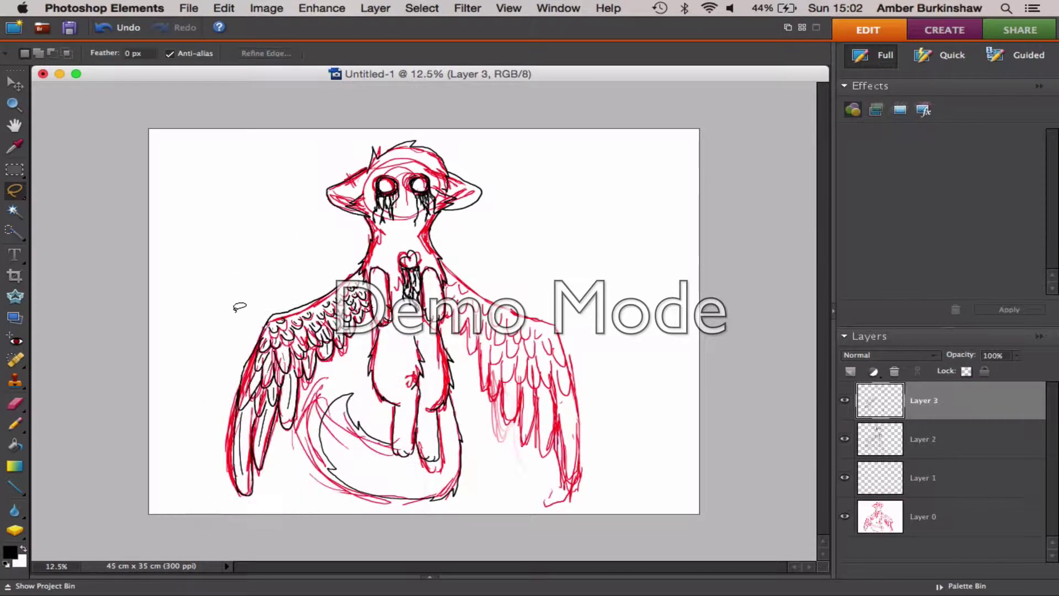
# Step: Mirror the copied wing horizontally, place it over the right wing sketch, and adjust its size and tilt to fit
pyautogui.press('v')
pyautogui.moveTo(232, 381); pyautogui.dragTo(374, 333)
pyautogui.moveTo(330, 302)
pyautogui.mouseDown()
pyautogui.moveTo(607, 302)
pyautogui.moveTo(541, 351)
pyautogui.moveTo(550, 362)
pyautogui.moveTo(589, 359)
pyautogui.moveTo(542, 349)
pyautogui.mouseUp()
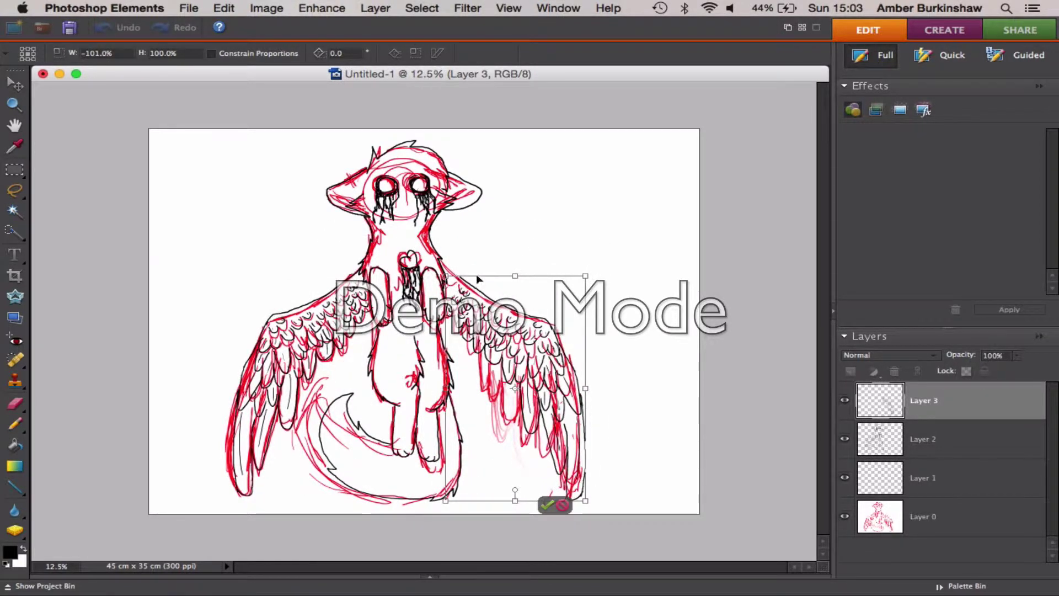
pyautogui.moveTo(516, 276); pyautogui.dragTo(516, 278)
pyautogui.moveTo(593, 272); pyautogui.dragTo(597, 263)
pyautogui.moveTo(446, 361); pyautogui.dragTo(439, 362)
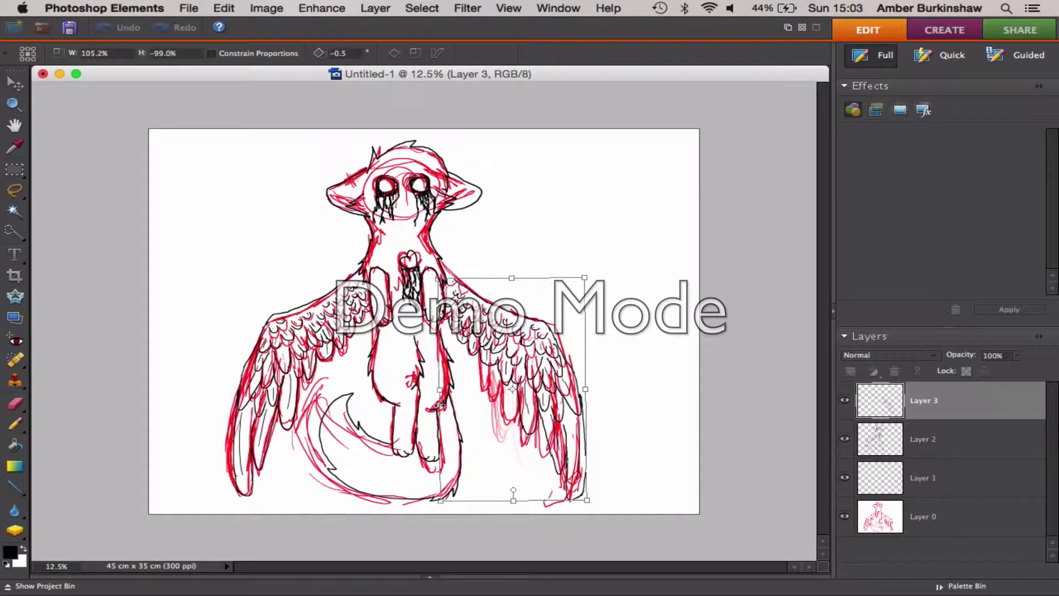
pyautogui.click(455, 505)
# Step: Extend the right wing's top edge with the Pencil so it joins the line at the shoulder
pyautogui.click(14, 105)
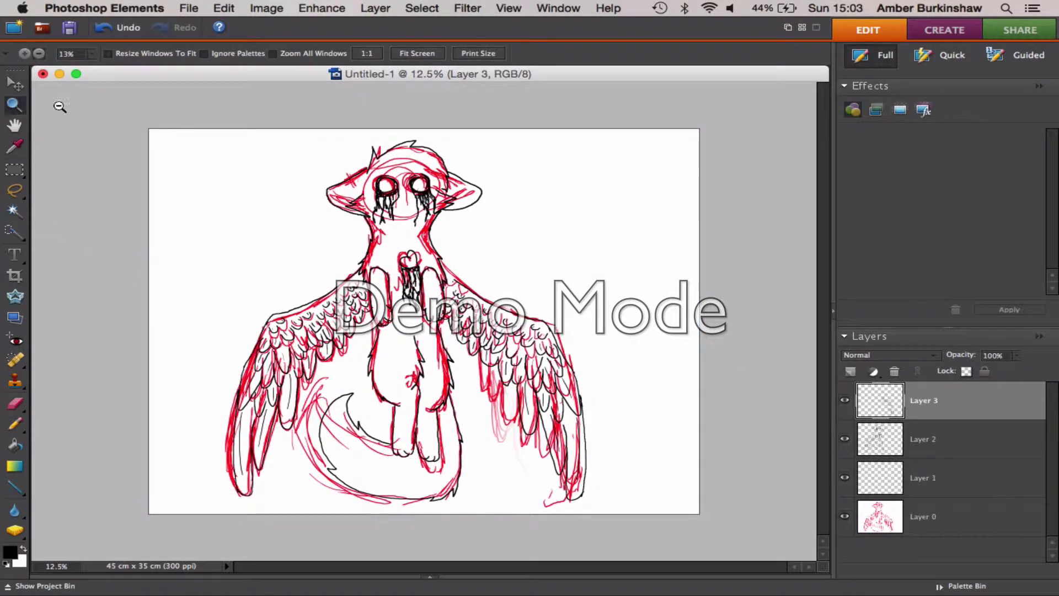
pyautogui.click(483, 297)
pyautogui.click(478, 295)
pyautogui.click(463, 281)
pyautogui.click(450, 236)
pyautogui.click(441, 240)
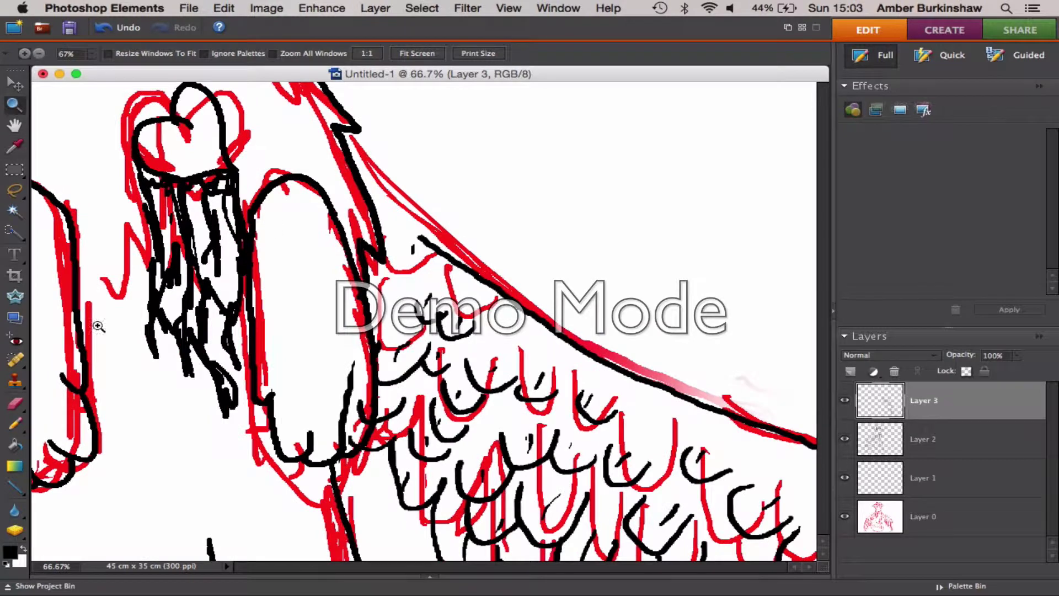
pyautogui.press('e')
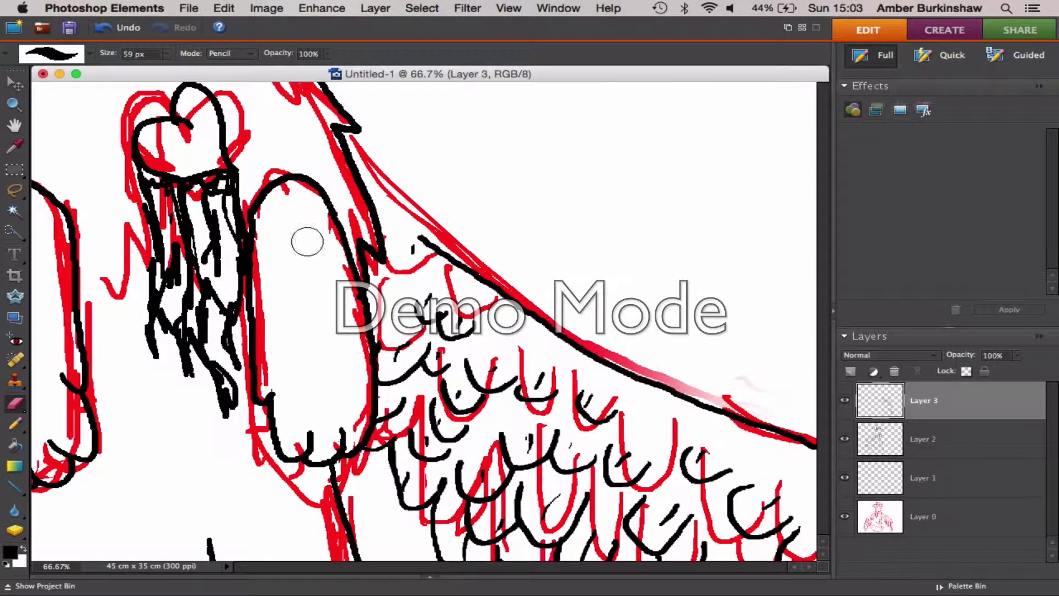
pyautogui.hscroll(3, 307, 242)
pyautogui.scroll(1, 307, 241)
pyautogui.click(14, 424)
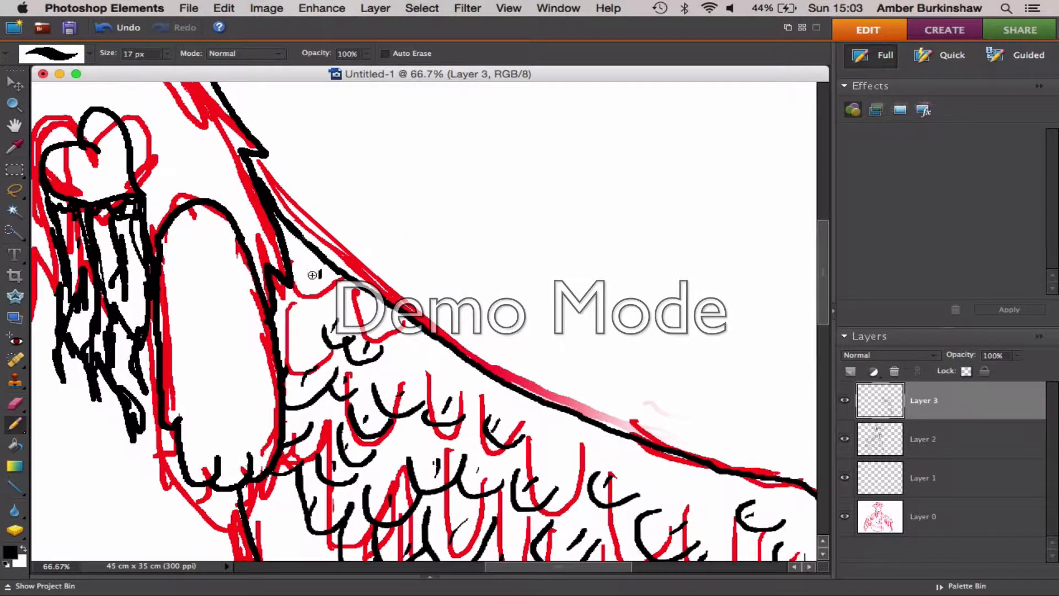
# Step: Draw two extra feathers with central shaft lines along the inner lower edge of the right wing
pyautogui.scroll(-10, 417, 243)
pyautogui.hscroll(3, 417, 243)
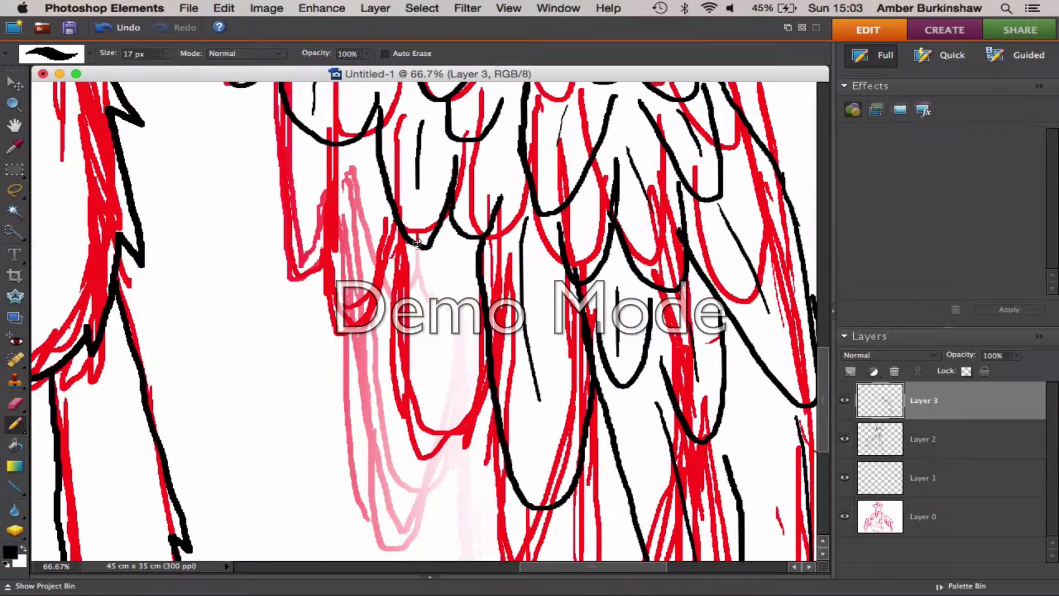
pyautogui.moveTo(418, 243); pyautogui.dragTo(487, 366)
pyautogui.moveTo(454, 245); pyautogui.dragTo(459, 303)
pyautogui.scroll(7, 434, 222)
pyautogui.hscroll(-1, 433, 222)
pyautogui.moveTo(381, 324)
pyautogui.mouseDown()
pyautogui.moveTo(413, 345)
pyautogui.moveTo(431, 393)
pyautogui.mouseUp()
pyautogui.press('super+z')
pyautogui.moveTo(404, 326); pyautogui.dragTo(411, 376)
# Step: Merge the mirrored wing's layer with the line art layer below and pencil lines inside the left ear
pyautogui.scroll(-8, 353, 265)
pyautogui.hscroll(4, 353, 265)
pyautogui.scroll(3, 341, 253)
pyautogui.hscroll(-1, 341, 253)
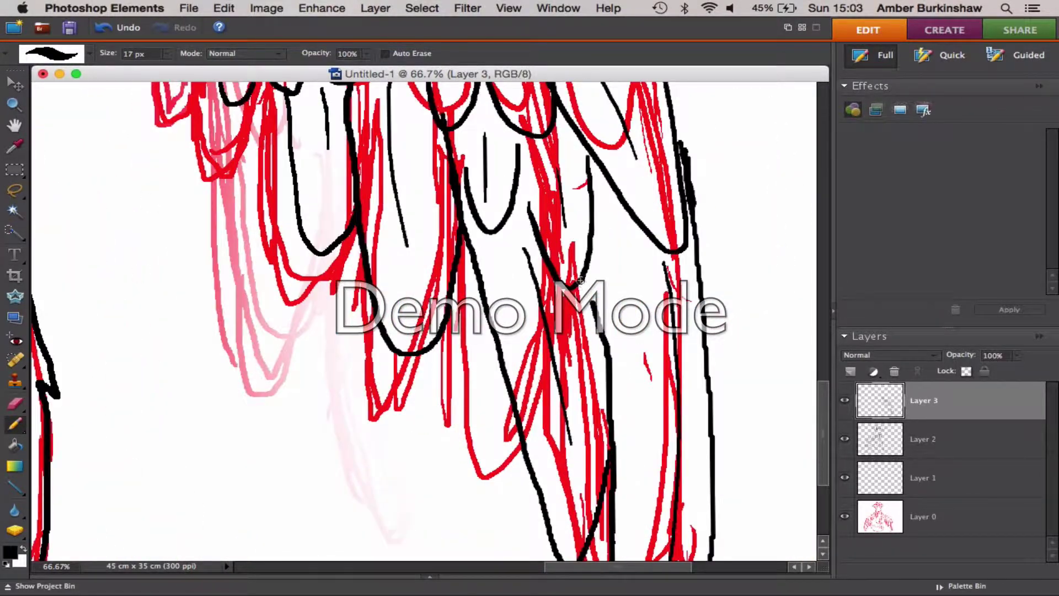
pyautogui.click(15, 105)
pyautogui.click(38, 54)
pyautogui.click(381, 312)
pyautogui.click(386, 315)
pyautogui.click(394, 318)
pyautogui.click(413, 321)
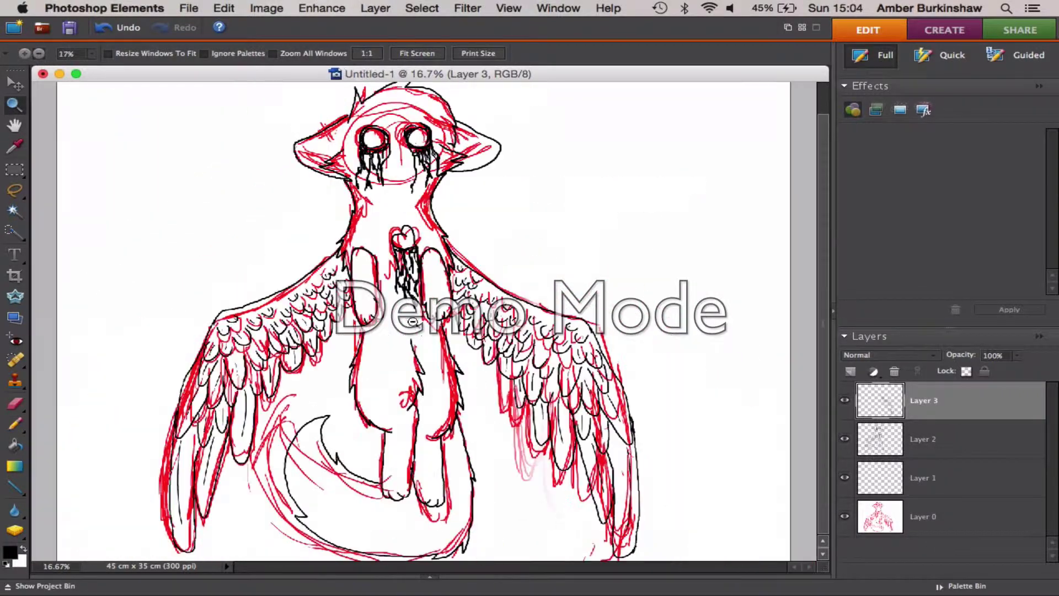
pyautogui.scroll(2, 439, 351)
pyautogui.click(15, 424)
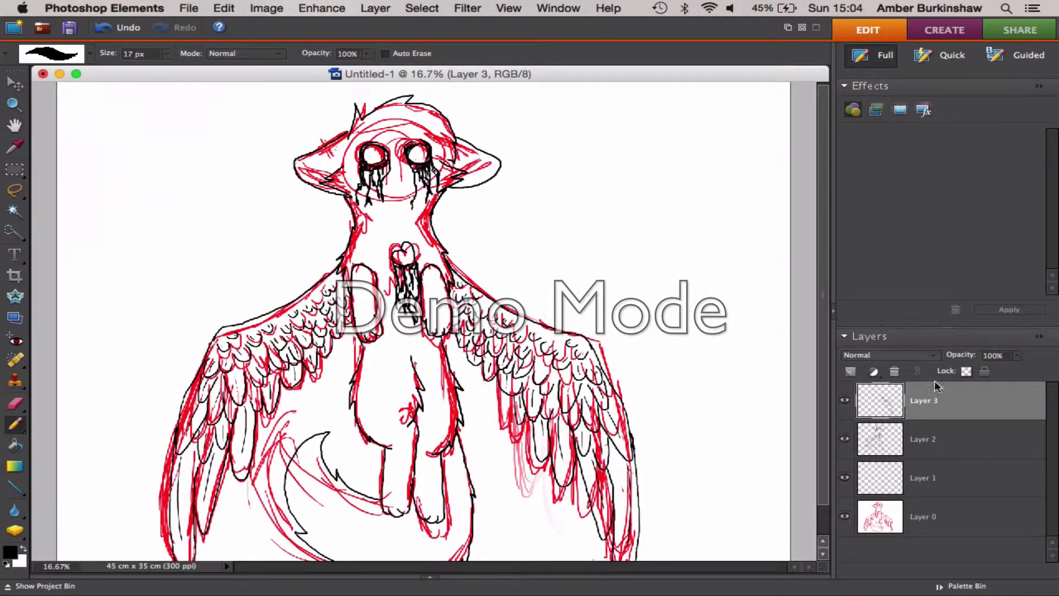
pyautogui.click(972, 442)
pyautogui.rightClick(912, 435)
pyautogui.click(933, 405)
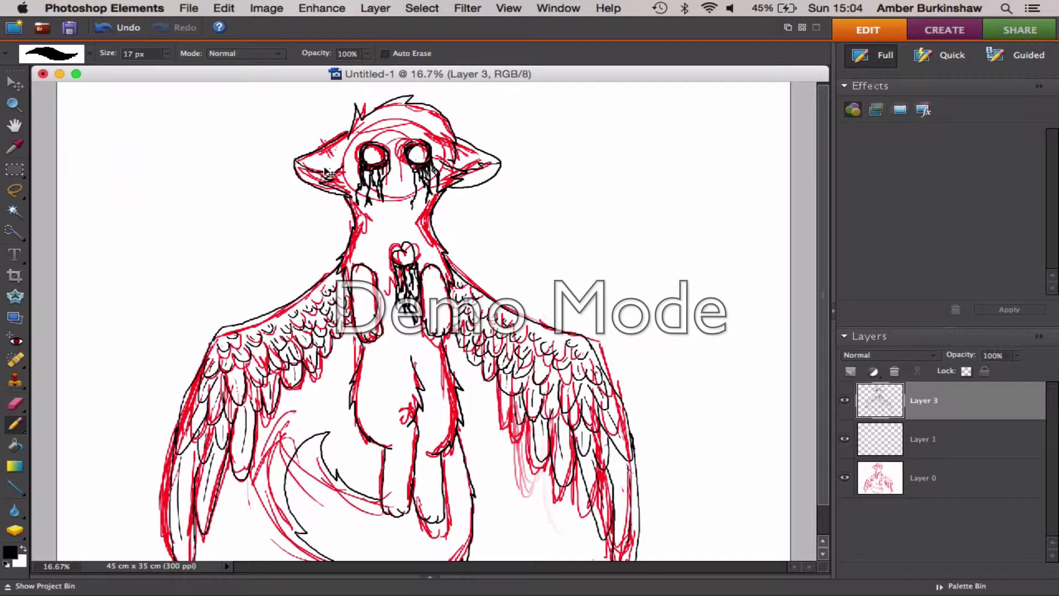
pyautogui.hotkey('ctrl', 'z')
pyautogui.press('w')
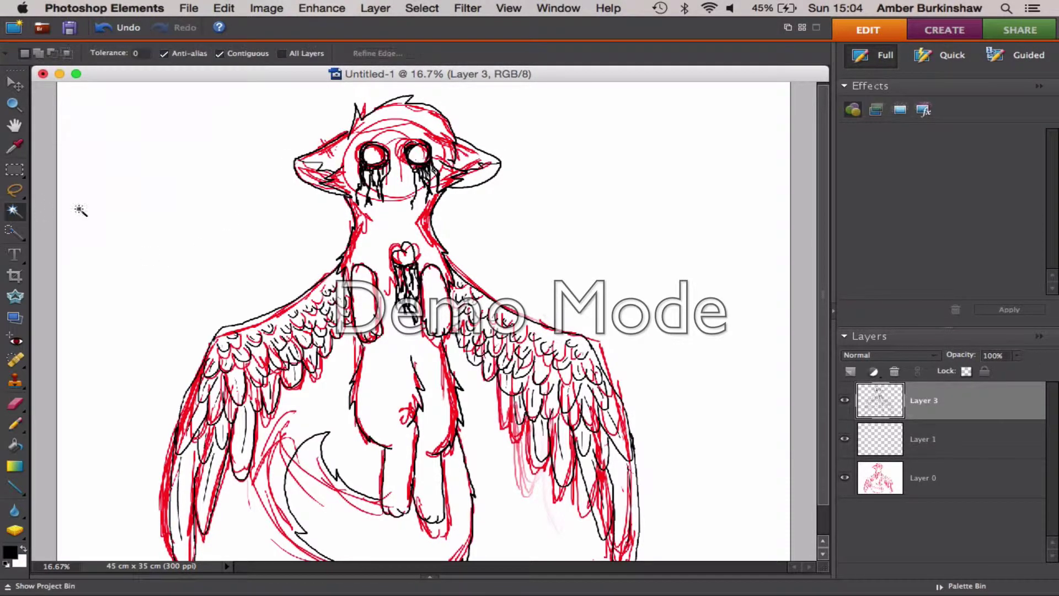
pyautogui.click(199, 208)
pyautogui.rightClick(215, 230)
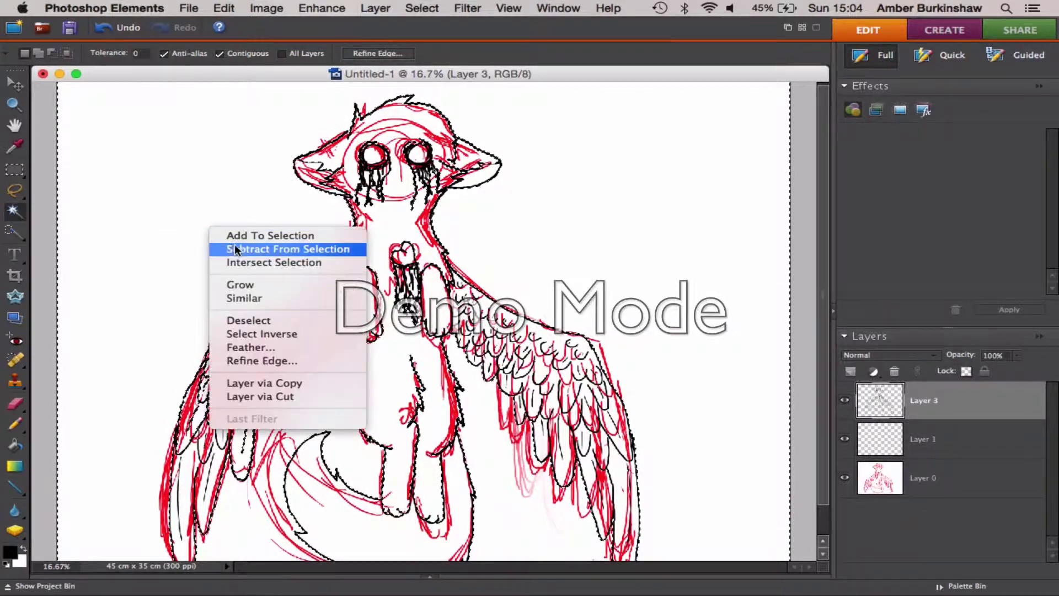
pyautogui.click(248, 323)
# Step: Make Layer 1 active and choose a dark grey foreground colour
pyautogui.click(877, 447)
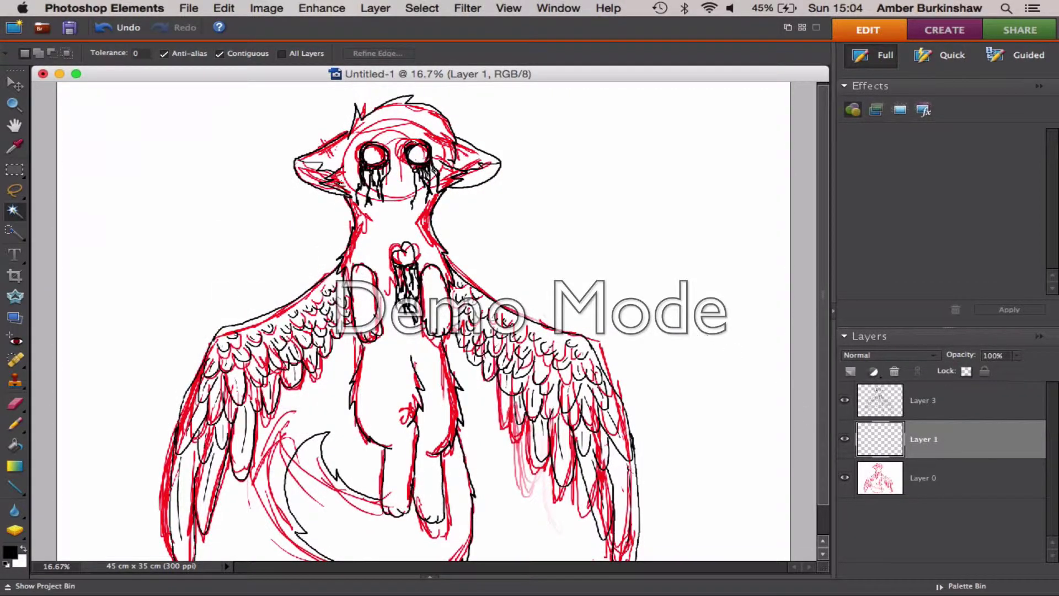
pyautogui.click(10, 552)
pyautogui.moveTo(340, 336); pyautogui.dragTo(336, 349)
pyautogui.click(709, 155)
# Step: Check the left wing's line art on Layer 3 for gaps using Magic Wand selections, and clear the selection
pyautogui.click(15, 104)
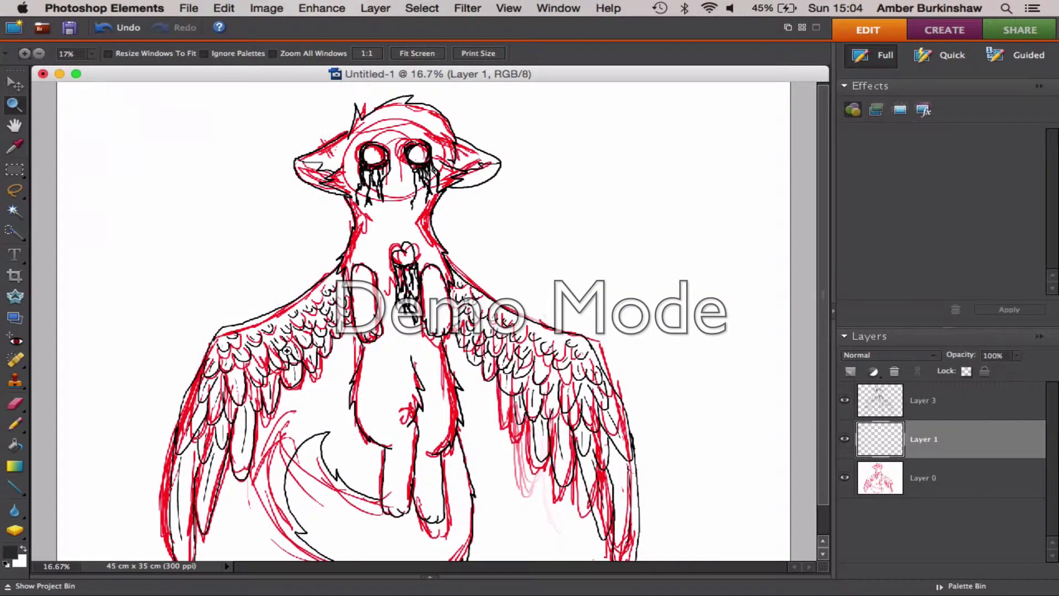
pyautogui.click(287, 351)
pyautogui.click(287, 351)
pyautogui.press('w')
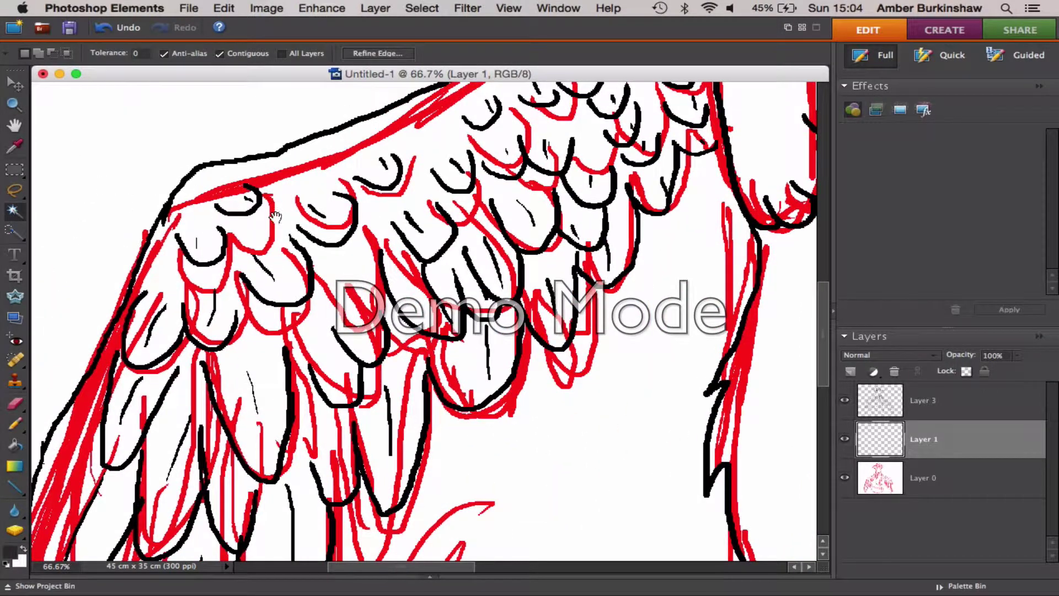
pyautogui.moveTo(276, 217); pyautogui.dragTo(273, 269)
pyautogui.click(922, 401)
pyautogui.rightClick(511, 265)
pyautogui.click(540, 360)
pyautogui.rightClick(534, 287)
pyautogui.click(561, 380)
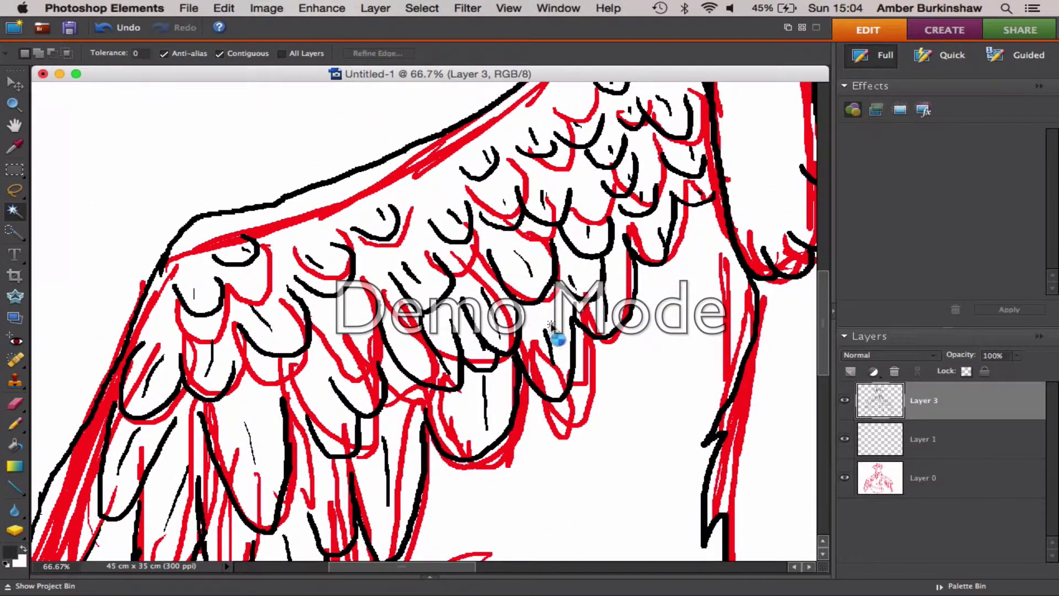
pyautogui.click(552, 326)
pyautogui.hscroll(9, 474, 314)
pyautogui.scroll(4, 475, 314)
pyautogui.rightClick(390, 297)
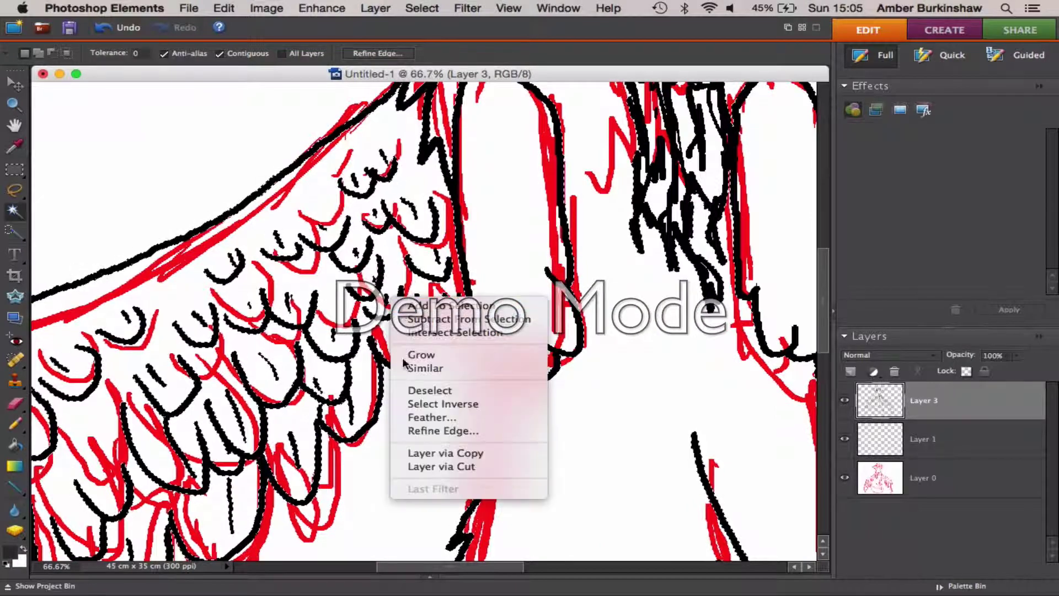
pyautogui.click(413, 391)
# Step: Set the foreground colour to black and go over the left wing's outline with the 17 px Pencil to close gaps
pyautogui.click(10, 552)
pyautogui.click(380, 380)
pyautogui.click(711, 155)
pyautogui.click(15, 424)
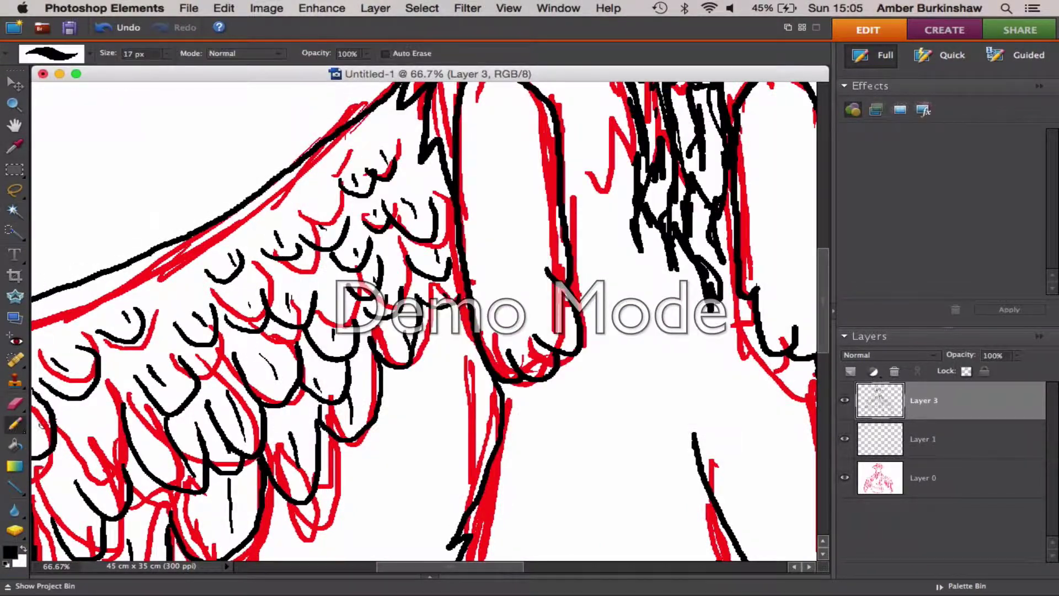
pyautogui.scroll(-10, 392, 361)
pyautogui.hscroll(-6, 391, 361)
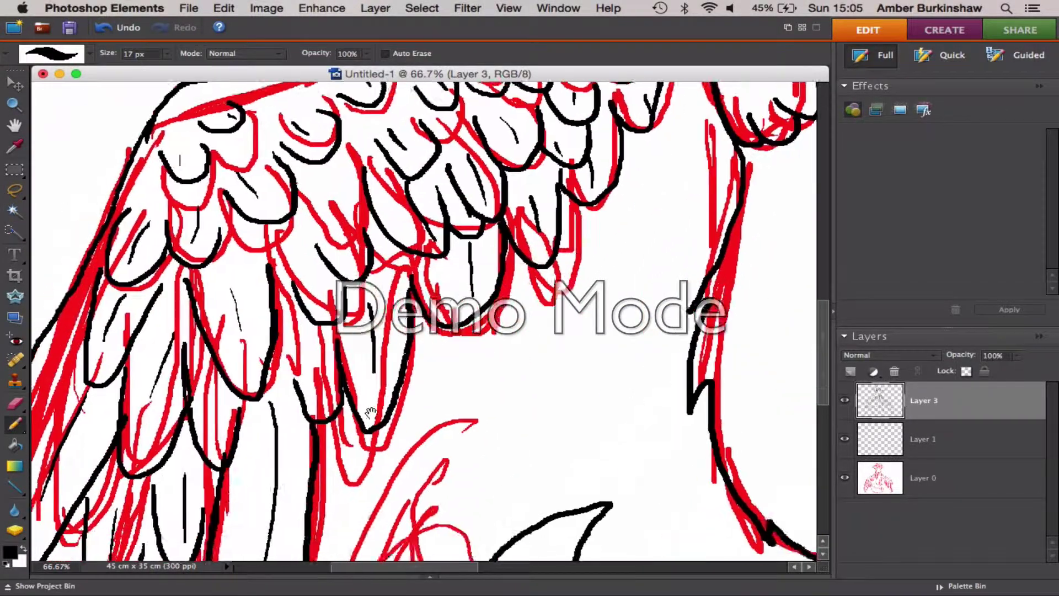
pyautogui.scroll(3, 374, 401)
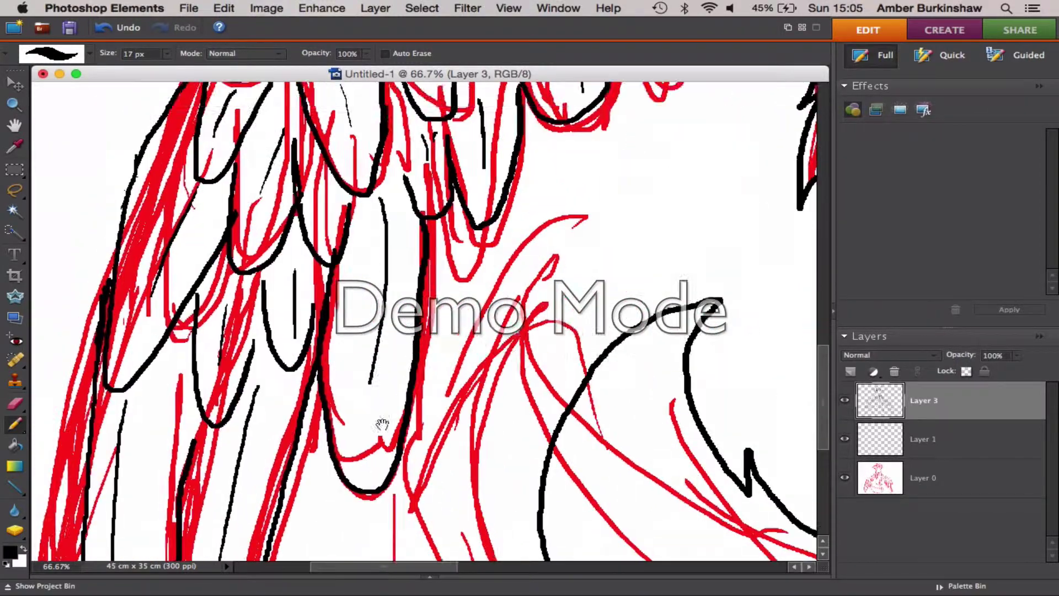
pyautogui.scroll(5, 155, 270)
pyautogui.moveTo(227, 276); pyautogui.dragTo(20, 436)
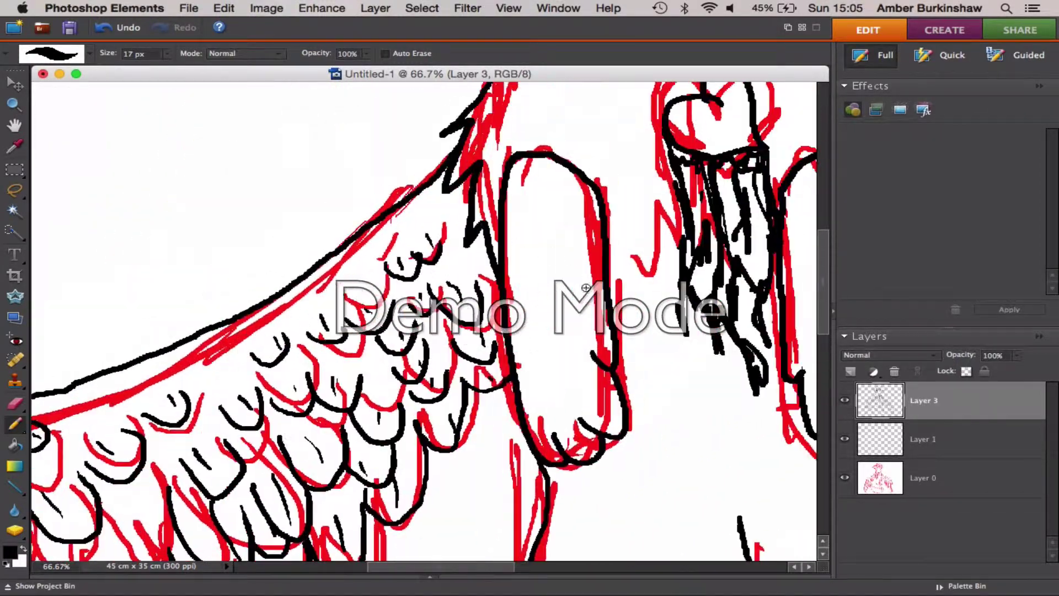
# Step: Examine the right wing's outline and lower feathers for open gaps
pyautogui.moveTo(587, 290); pyautogui.dragTo(67, 278)
pyautogui.moveTo(769, 439); pyautogui.dragTo(466, 114)
pyautogui.moveTo(594, 444); pyautogui.dragTo(525, 242)
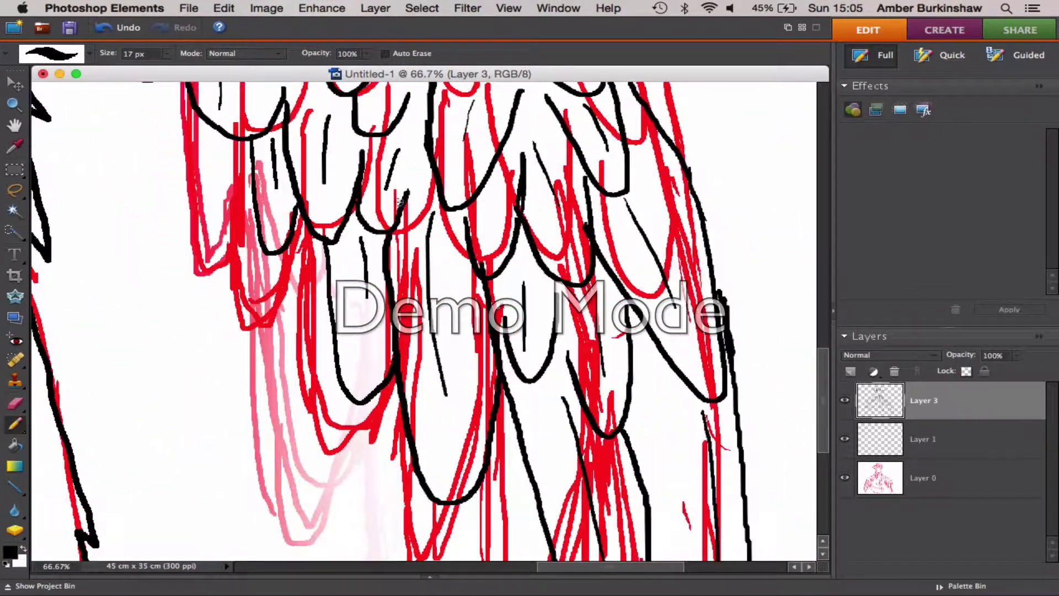
pyautogui.moveTo(618, 519); pyautogui.dragTo(562, 230)
pyautogui.moveTo(678, 100); pyautogui.dragTo(587, 342)
pyautogui.moveTo(482, 151); pyautogui.dragTo(510, 313)
pyautogui.hscroll(-10, 508, 313)
pyautogui.scroll(3, 509, 313)
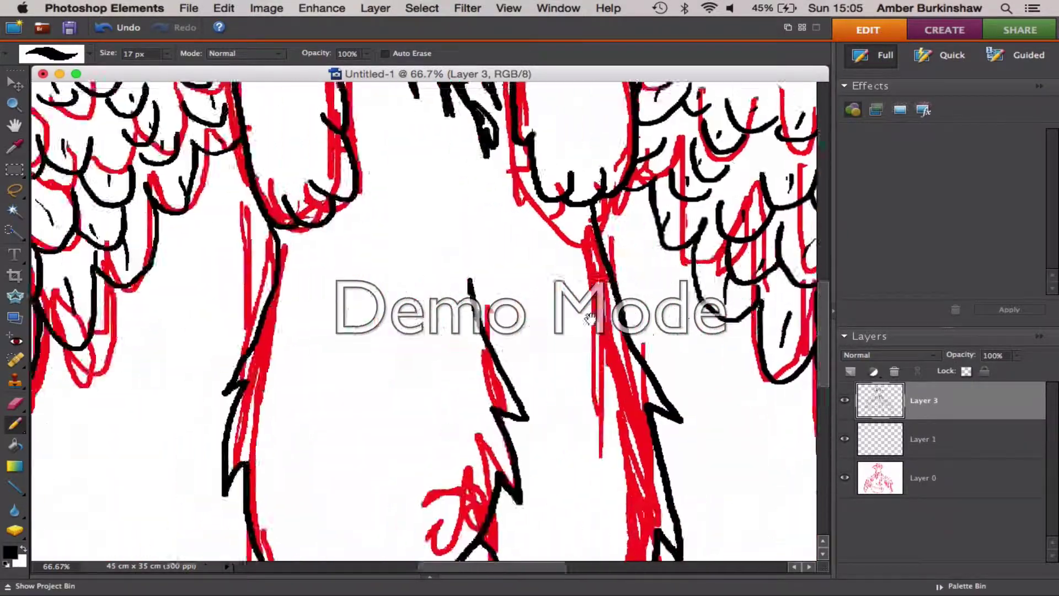
# Step: Select the empty background around the creature on Layer 3 with the Magic Wand and invert the selection
pyautogui.click(15, 209)
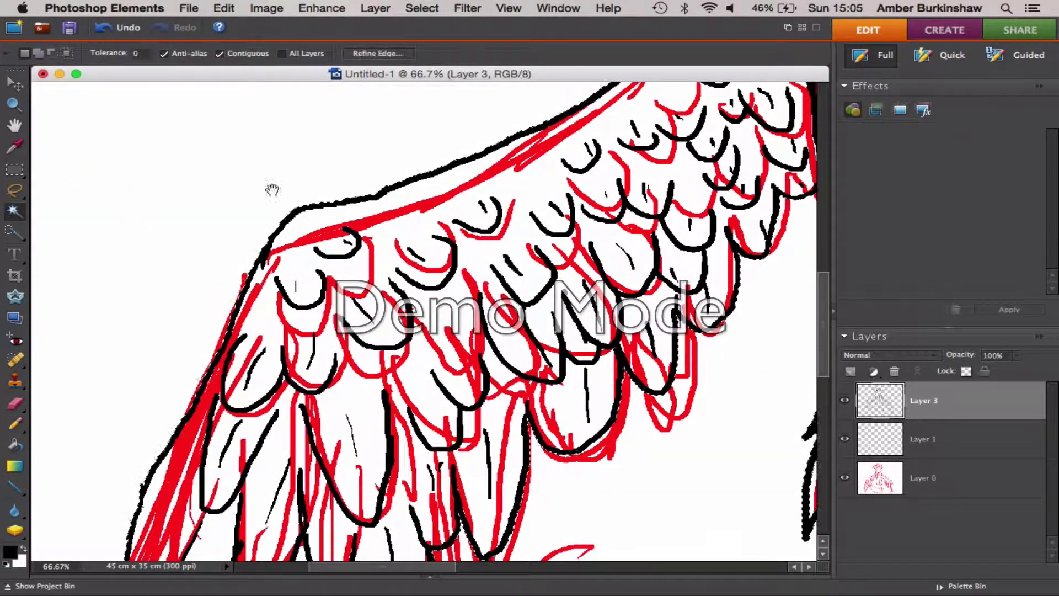
pyautogui.hscroll(10, 331, 204)
pyautogui.scroll(3, 399, 220)
pyautogui.hscroll(-3, 398, 393)
pyautogui.moveTo(397, 393); pyautogui.dragTo(794, 56)
pyautogui.rightClick(331, 178)
pyautogui.click(356, 201)
pyautogui.click(693, 189)
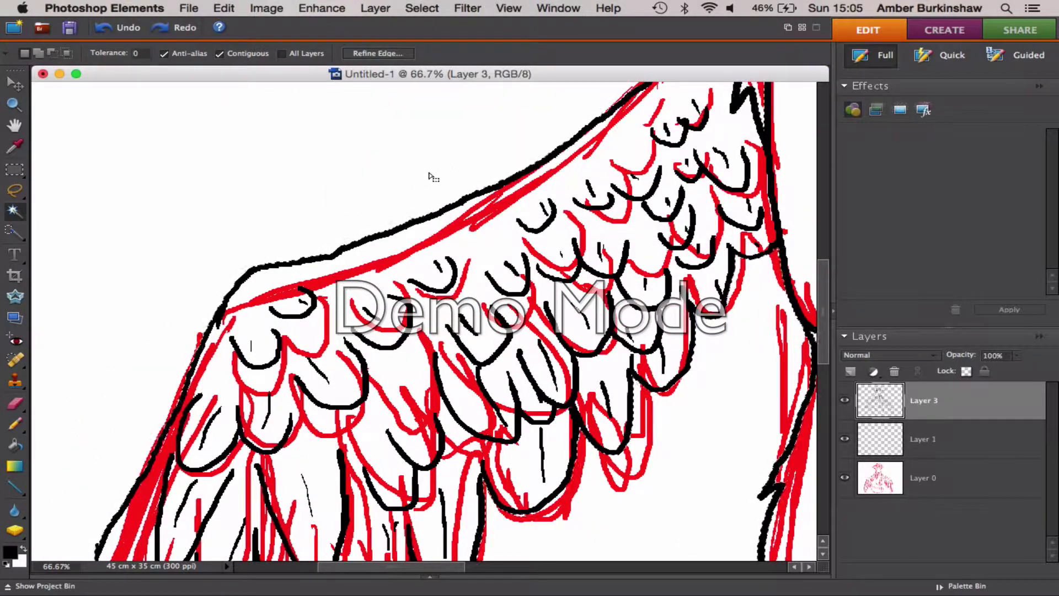
# Step: Set the foreground colour to dark grey #292929 and the Pencil size to 371 px
pyautogui.click(10, 551)
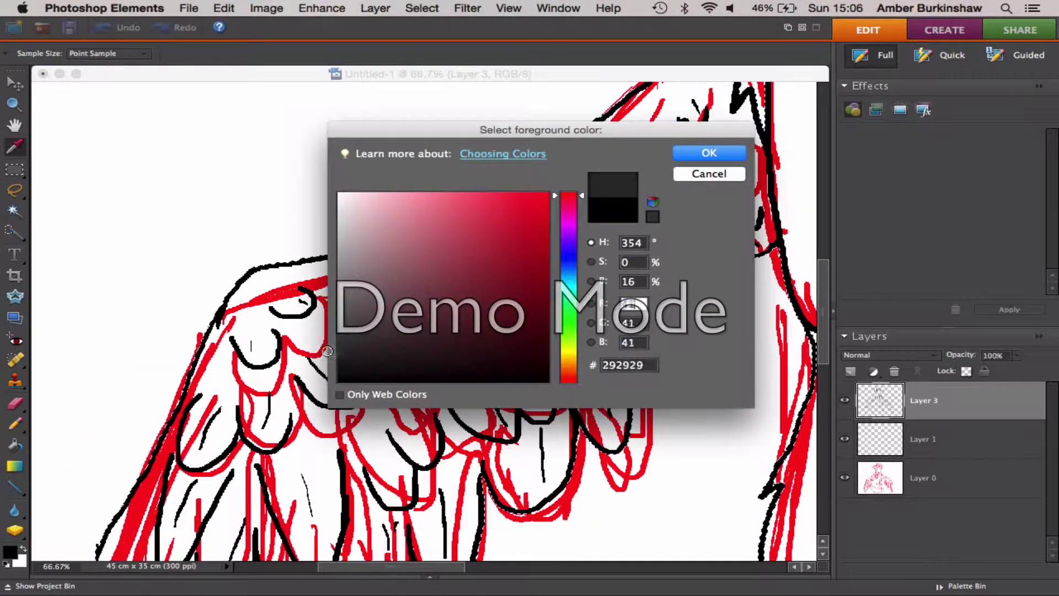
pyautogui.click(708, 154)
pyautogui.click(14, 423)
pyautogui.click(167, 54)
pyautogui.moveTo(170, 69); pyautogui.dragTo(222, 82)
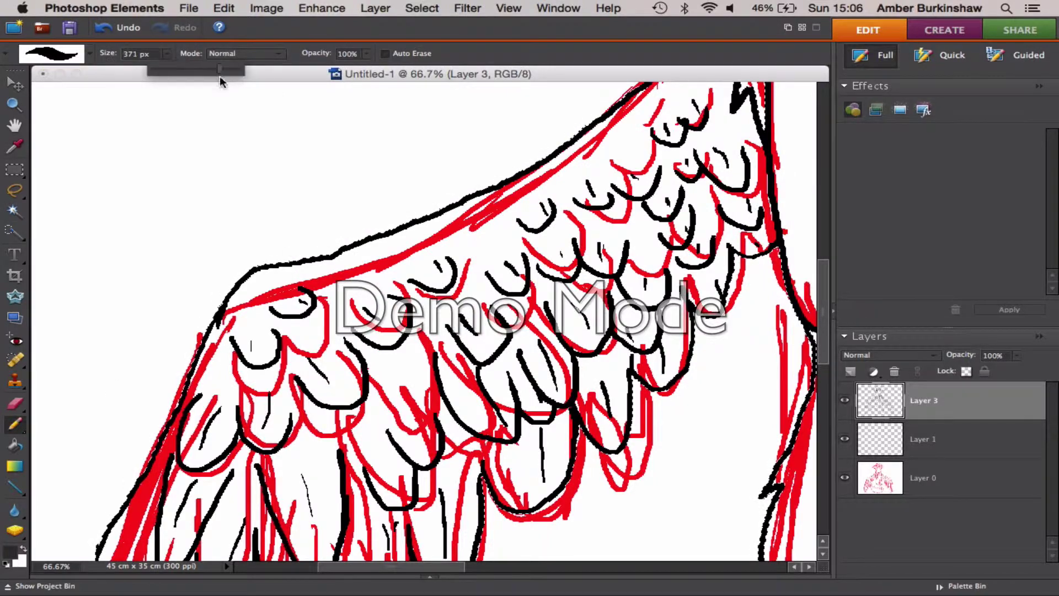
pyautogui.moveTo(347, 331); pyautogui.dragTo(288, 373)
pyautogui.press('super+z')
pyautogui.click(883, 443)
pyautogui.moveTo(479, 398); pyautogui.dragTo(726, 217)
pyautogui.press('super+z')
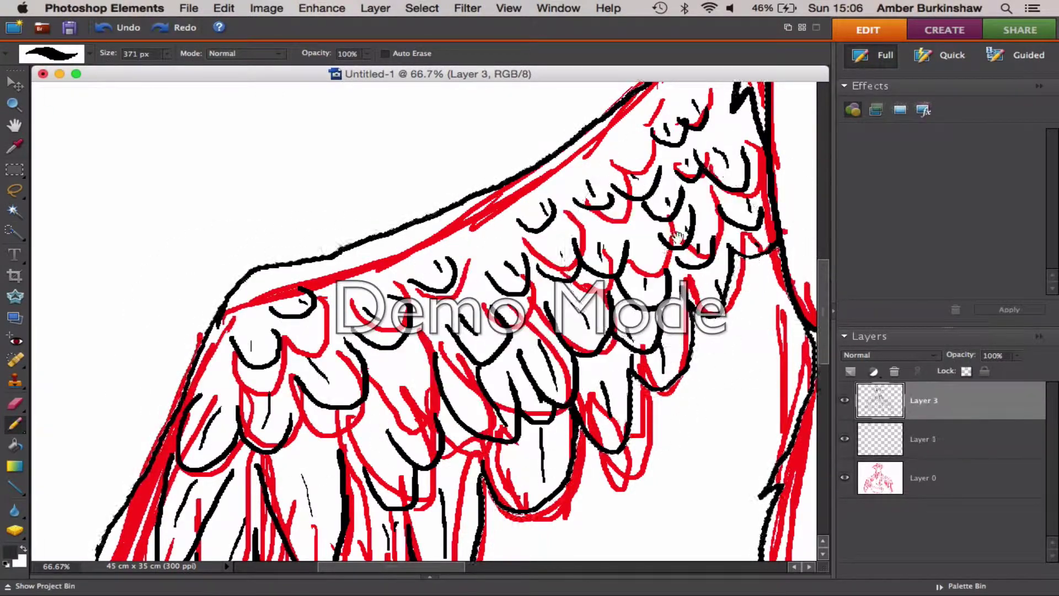
pyautogui.moveTo(662, 190); pyautogui.dragTo(436, 419)
pyautogui.moveTo(436, 419); pyautogui.dragTo(451, 348)
pyautogui.press('super+z')
# Step: Paint the left wing's upper part and outermost feather dark grey on Layer 1, within the selection
pyautogui.click(883, 439)
pyautogui.moveTo(467, 386)
pyautogui.mouseDown()
pyautogui.moveTo(452, 354)
pyautogui.moveTo(320, 447)
pyautogui.mouseUp()
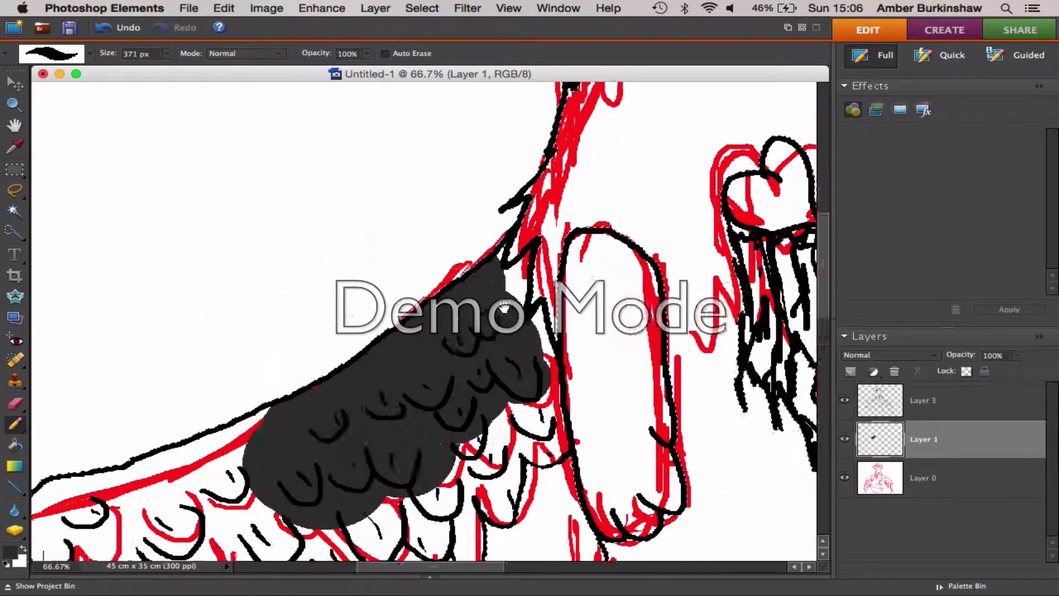
pyautogui.hscroll(-10, 320, 447)
pyautogui.moveTo(463, 309)
pyautogui.mouseDown()
pyautogui.moveTo(366, 390)
pyautogui.moveTo(468, 244)
pyautogui.mouseUp()
pyautogui.scroll(-5, 367, 390)
pyautogui.scroll(-6, 436, 331)
pyautogui.moveTo(442, 182); pyautogui.dragTo(423, 434)
# Step: Fill the left wing's remaining middle and inner feathers with dark grey up to the front leg
pyautogui.scroll(10, 423, 433)
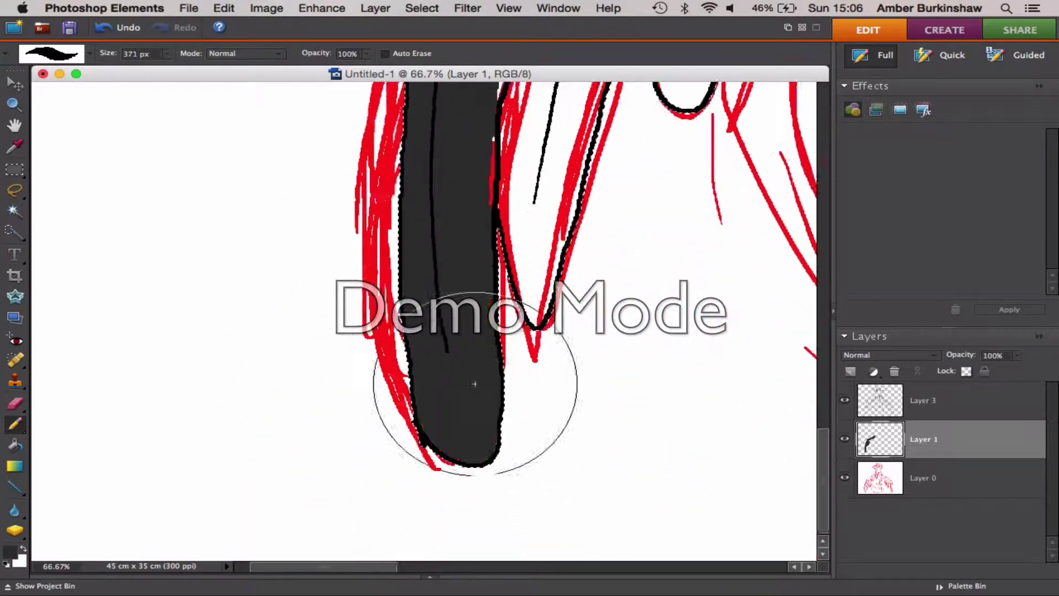
pyautogui.hscroll(5, 473, 383)
pyautogui.moveTo(516, 340); pyautogui.dragTo(488, 204)
pyautogui.moveTo(488, 204)
pyautogui.mouseDown()
pyautogui.moveTo(390, 345)
pyautogui.moveTo(568, 236)
pyautogui.moveTo(296, 319)
pyautogui.mouseUp()
pyautogui.moveTo(296, 319); pyautogui.dragTo(447, 215)
pyautogui.moveTo(449, 132); pyautogui.dragTo(399, 298)
pyautogui.scroll(-3, 399, 298)
pyautogui.hscroll(1, 425, 346)
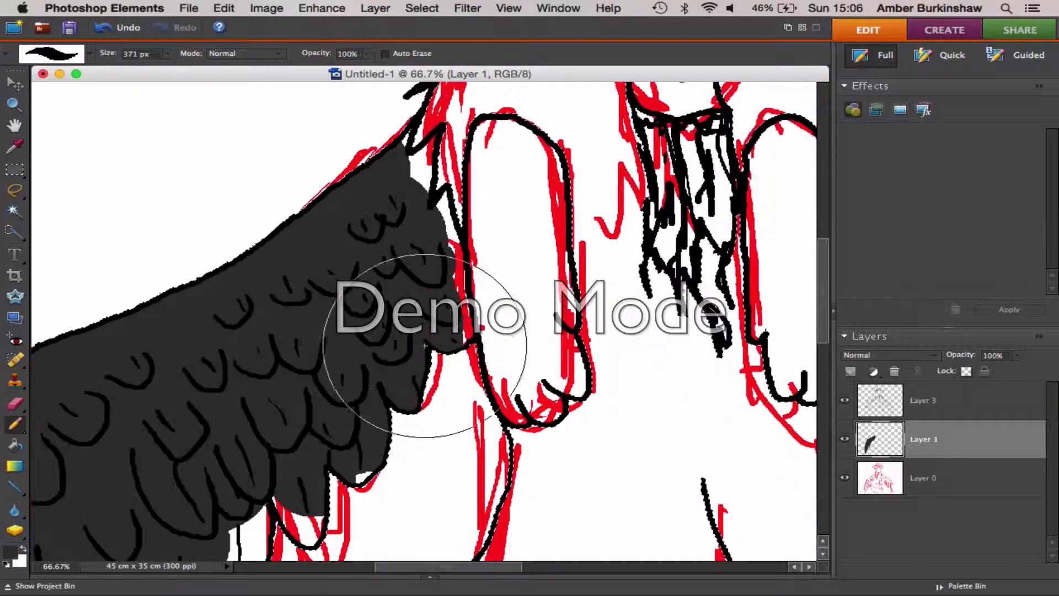
pyautogui.scroll(-3, 414, 376)
pyautogui.hscroll(-4, 414, 375)
pyautogui.scroll(6, 366, 343)
pyautogui.hscroll(4, 367, 343)
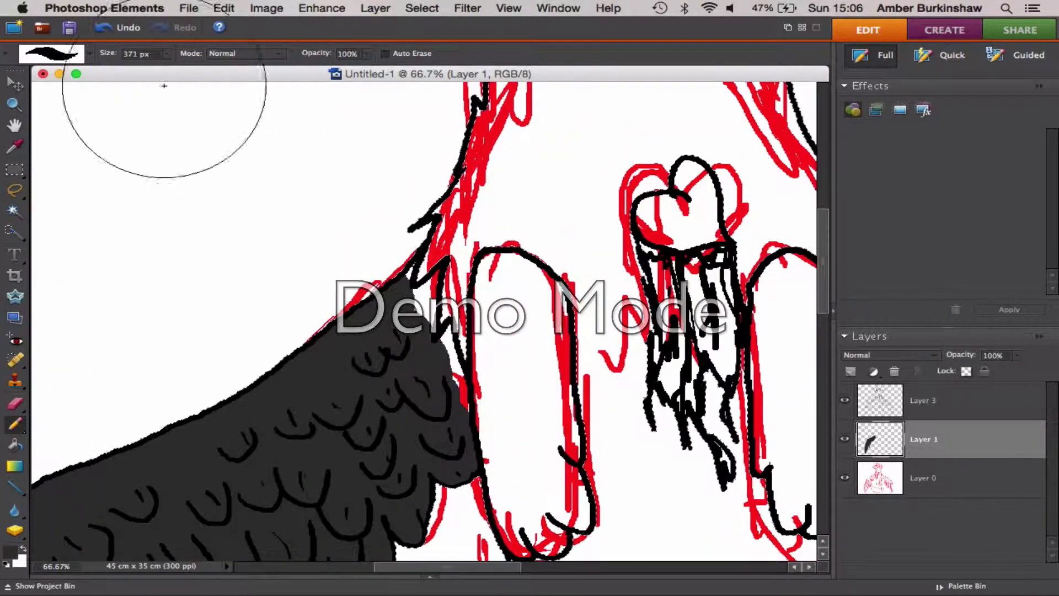
# Step: Fill the left wing's remaining gaps beside the front leg with dark grey, using the Pencil at 22 px
pyautogui.moveTo(164, 70); pyautogui.dragTo(152, 73)
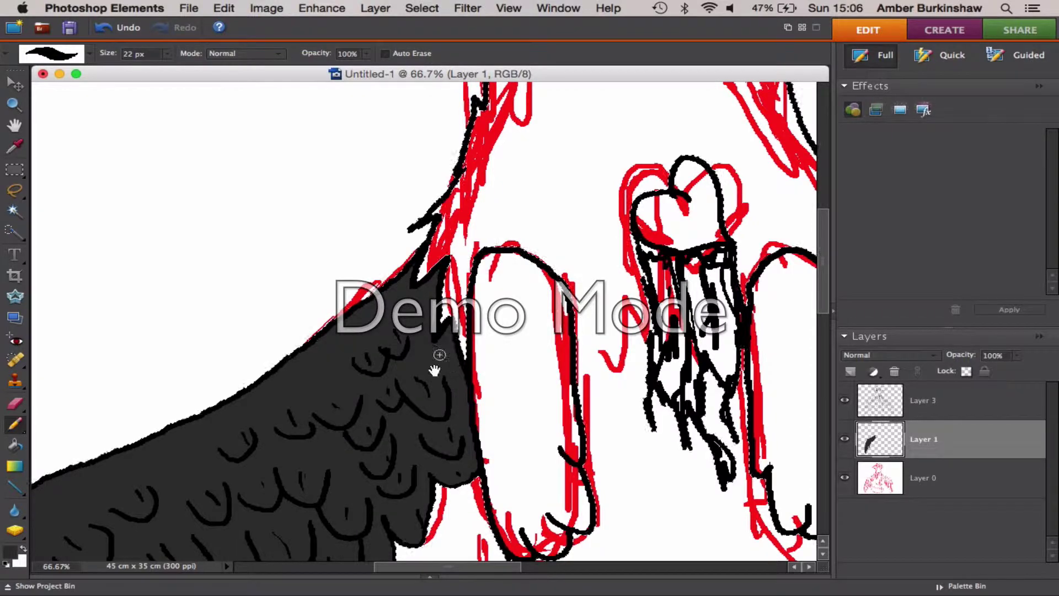
# Step: Paint the right wing's middle and lower feathers dark grey on Layer 1 with the Pencil at 906 px
pyautogui.hscroll(10, 435, 371)
pyautogui.scroll(-5, 435, 372)
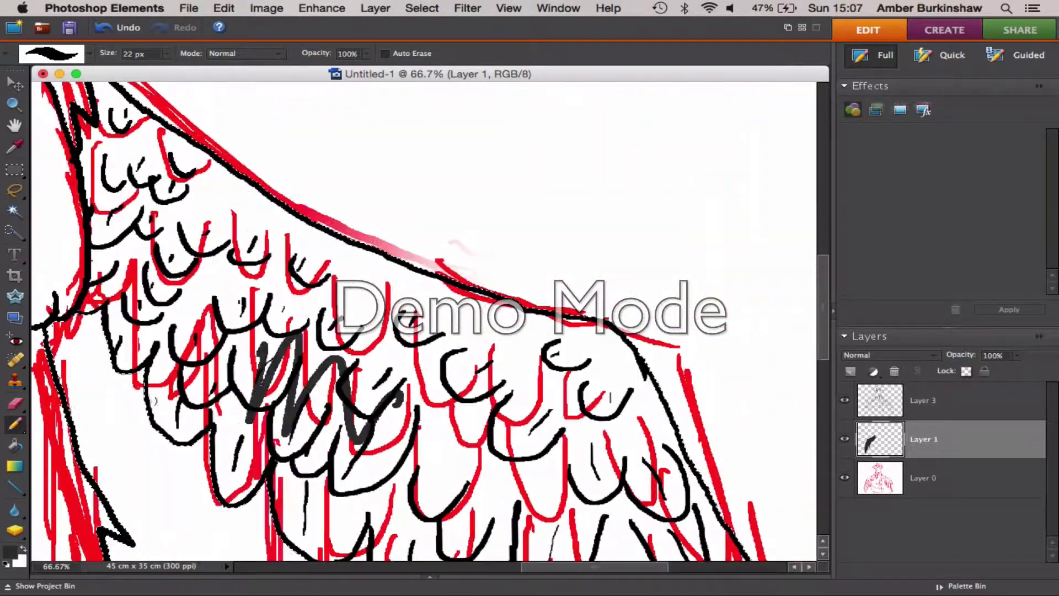
pyautogui.moveTo(166, 53); pyautogui.dragTo(182, 64)
pyautogui.click(471, 415)
pyautogui.click(619, 375)
pyautogui.moveTo(556, 524); pyautogui.dragTo(520, 296)
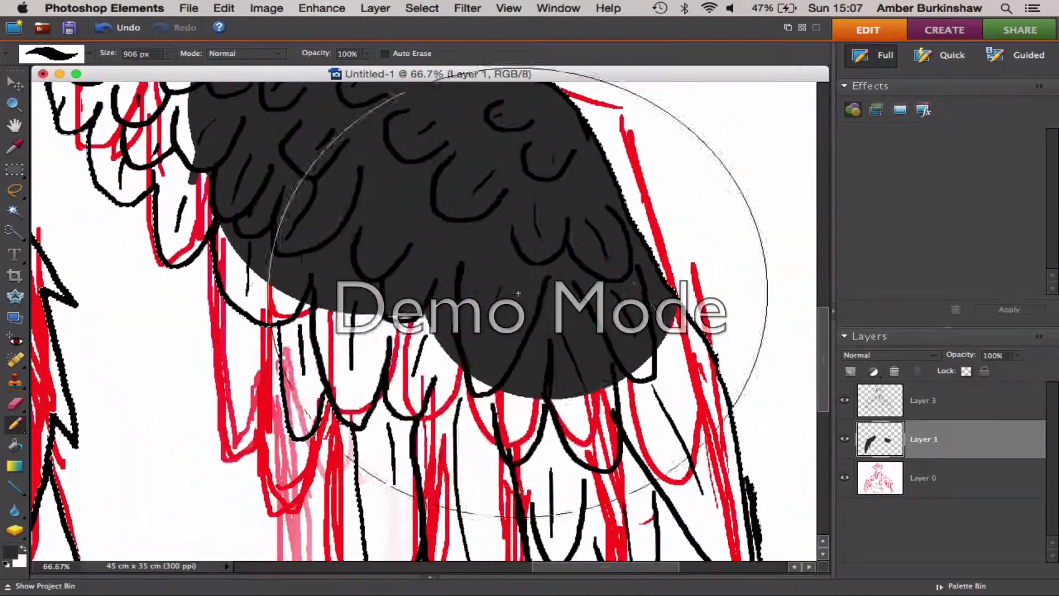
pyautogui.click(489, 368)
pyautogui.moveTo(607, 453); pyautogui.dragTo(568, 331)
pyautogui.click(563, 368)
pyautogui.moveTo(618, 518)
pyautogui.mouseDown()
pyautogui.moveTo(511, 296)
pyautogui.moveTo(578, 349)
pyautogui.mouseUp()
pyautogui.click(586, 393)
# Step: Fill the right wing's inner part up to the shoulder, finishing the gaps by the front leg with a 31 px Pencil
pyautogui.scroll(10, 579, 348)
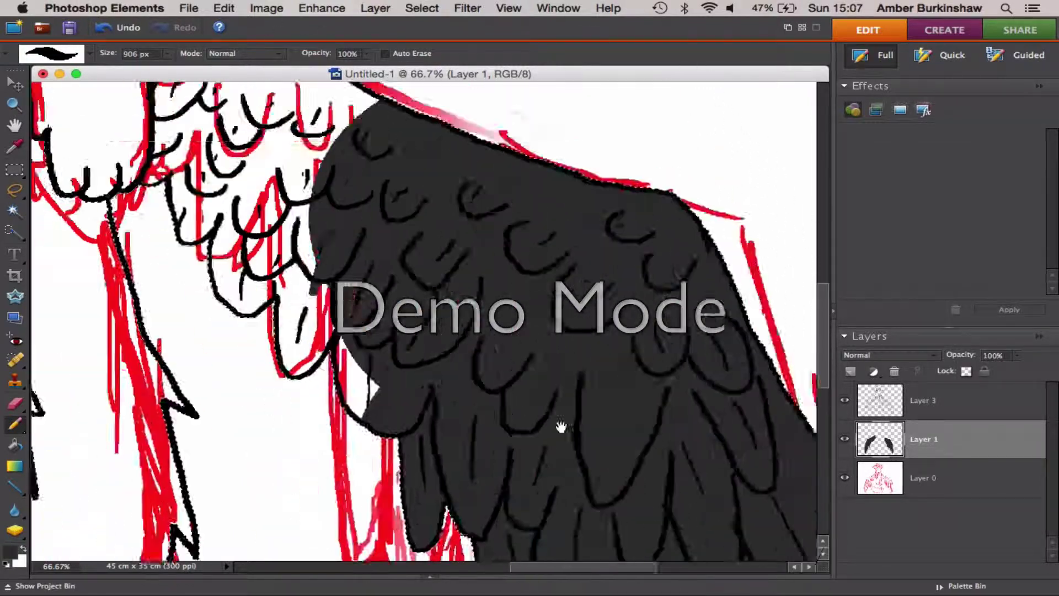
pyautogui.hscroll(-6, 560, 428)
pyautogui.click(425, 491)
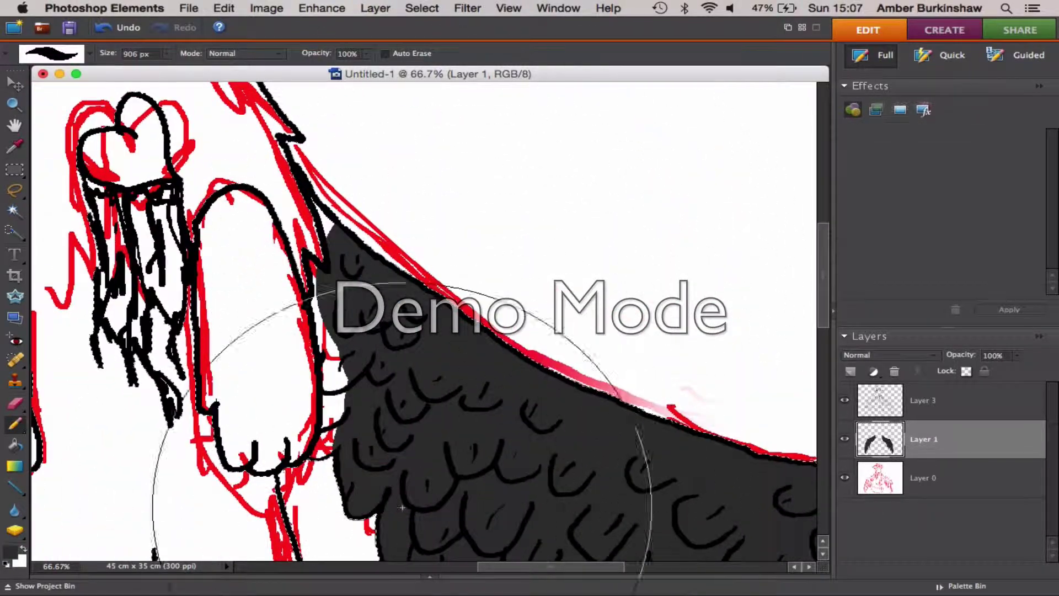
pyautogui.click(168, 54)
pyautogui.moveTo(153, 72); pyautogui.dragTo(106, 72)
pyautogui.moveTo(330, 234); pyautogui.dragTo(312, 196)
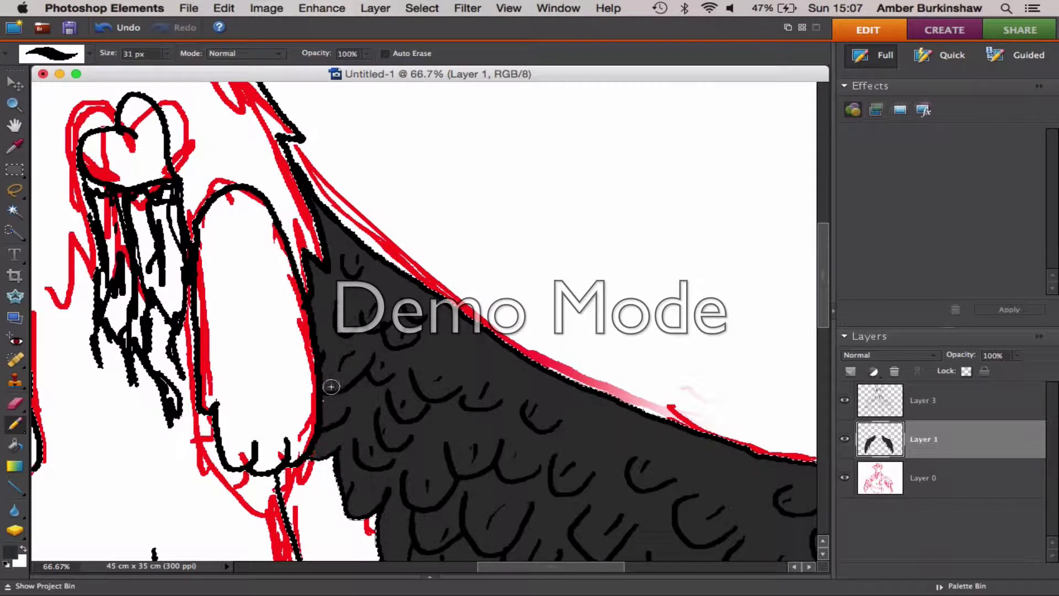
# Step: Try to select the creature's body on Layer 3 with the Magic Wand
pyautogui.scroll(-10, 331, 387)
pyautogui.hscroll(2, 331, 386)
pyautogui.press('z')
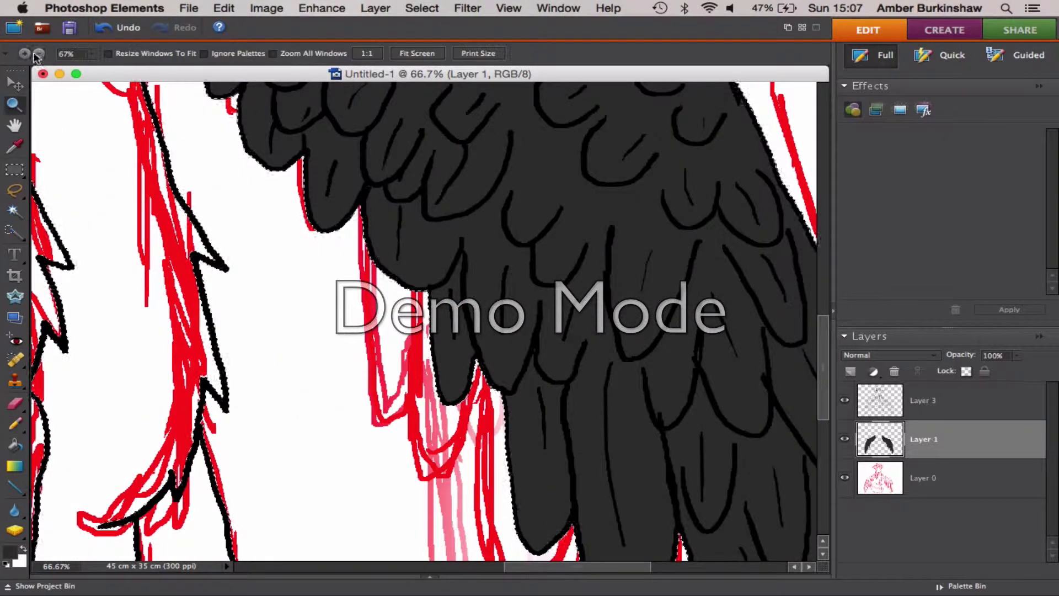
pyautogui.click(37, 54)
pyautogui.click(38, 54)
pyautogui.click(37, 53)
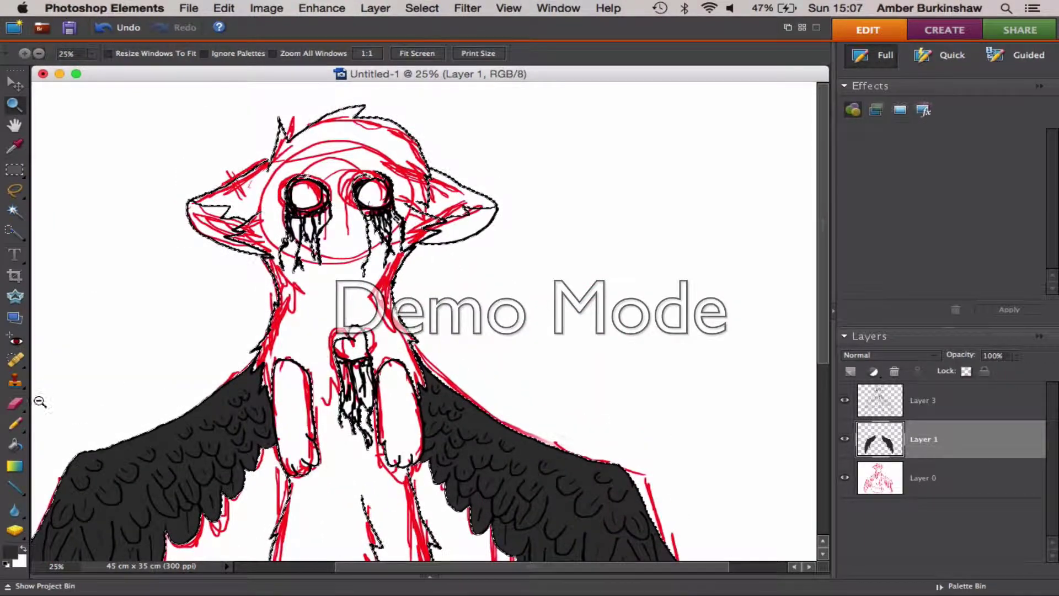
pyautogui.click(15, 211)
pyautogui.click(119, 250)
pyautogui.click(925, 400)
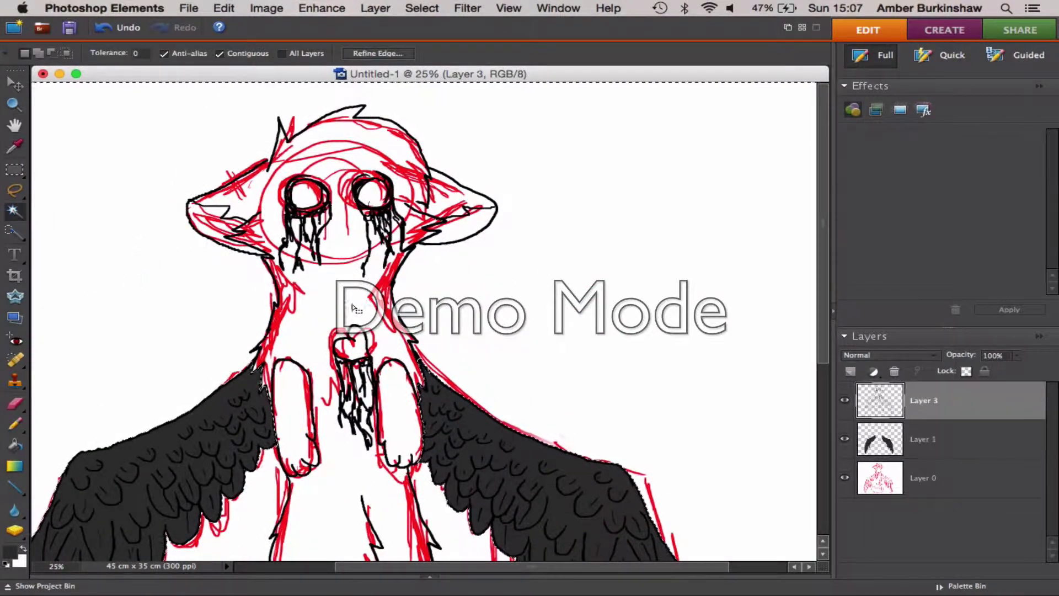
pyautogui.rightClick(324, 326)
pyautogui.click(379, 425)
pyautogui.click(372, 278)
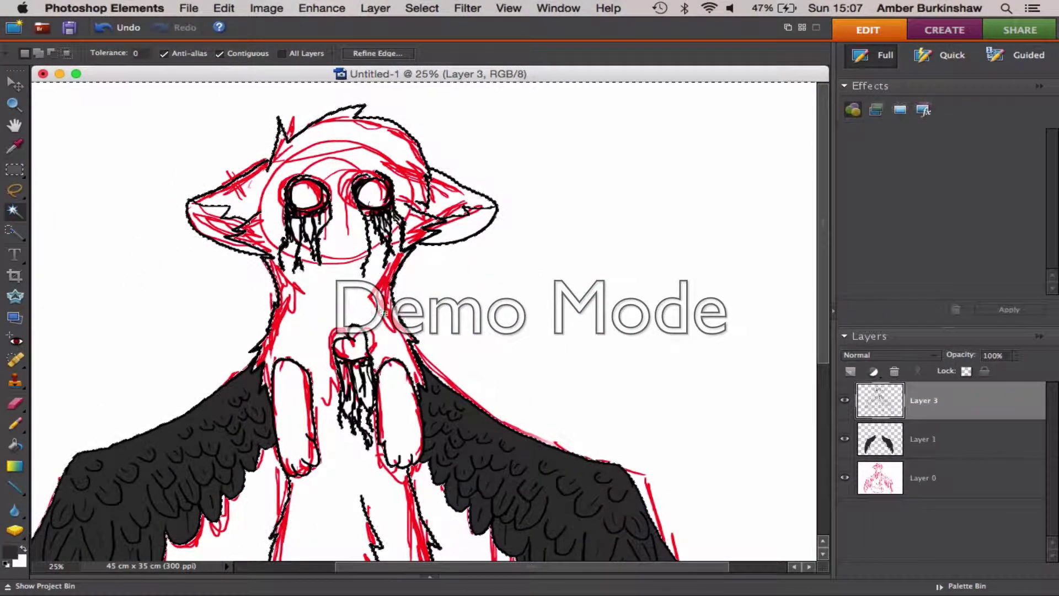
pyautogui.moveTo(494, 400); pyautogui.dragTo(477, 218)
pyautogui.scroll(-3, 478, 217)
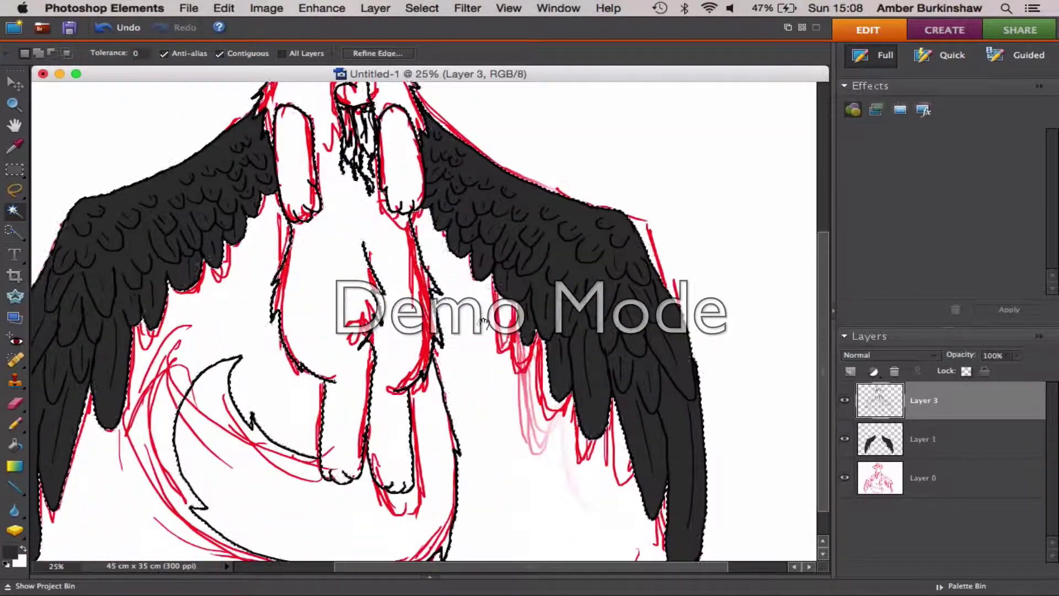
pyautogui.scroll(9, 102, 517)
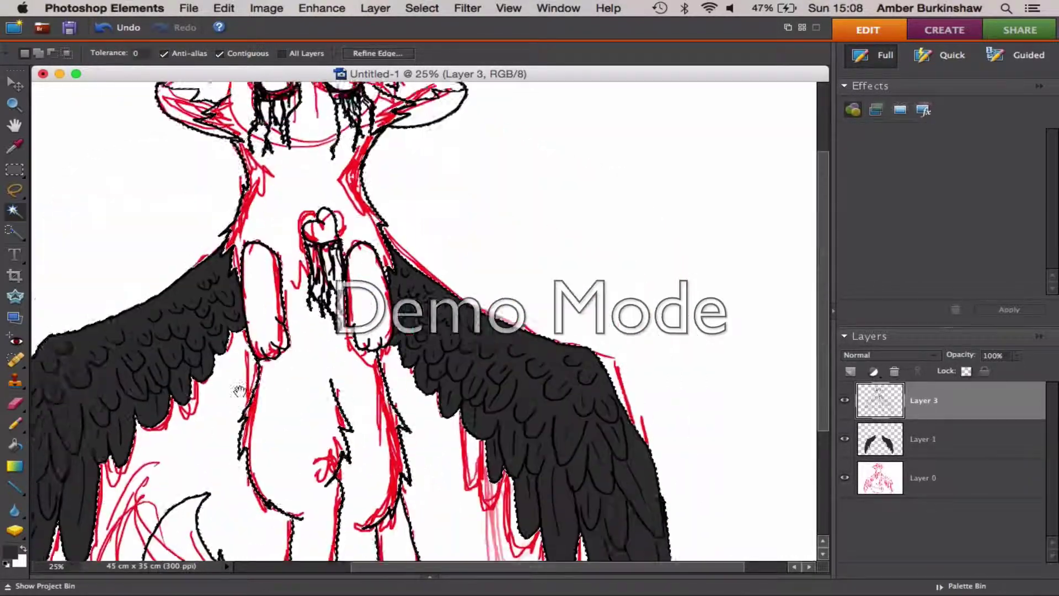
# Step: Clear the selection and set the foreground colour to black for the Pencil on Layer 3
pyautogui.click(14, 105)
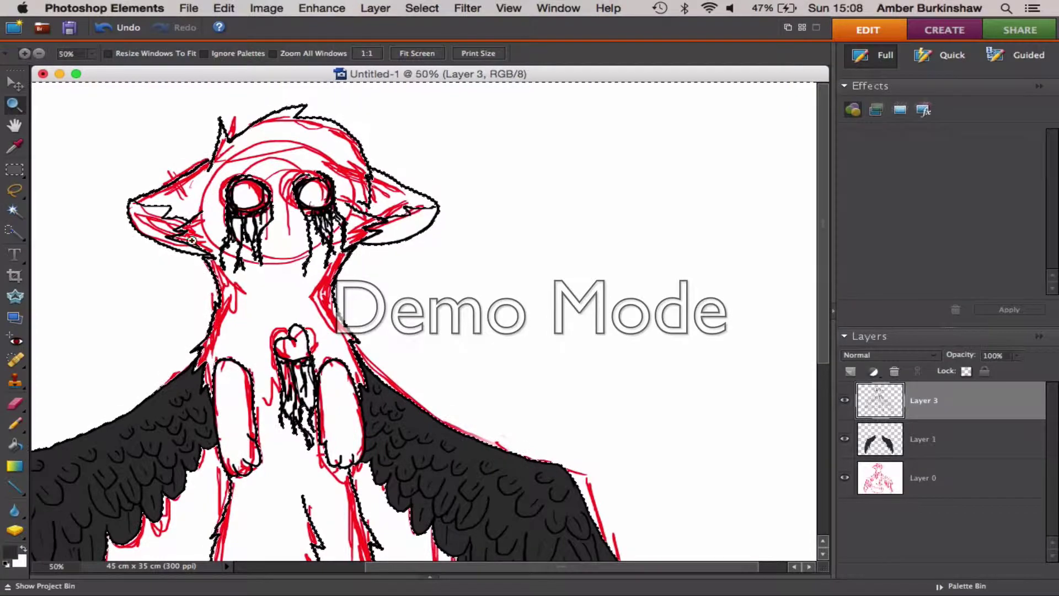
pyautogui.click(366, 268)
pyautogui.click(367, 268)
pyautogui.click(366, 268)
pyautogui.click(15, 190)
pyautogui.rightClick(124, 257)
pyautogui.click(149, 267)
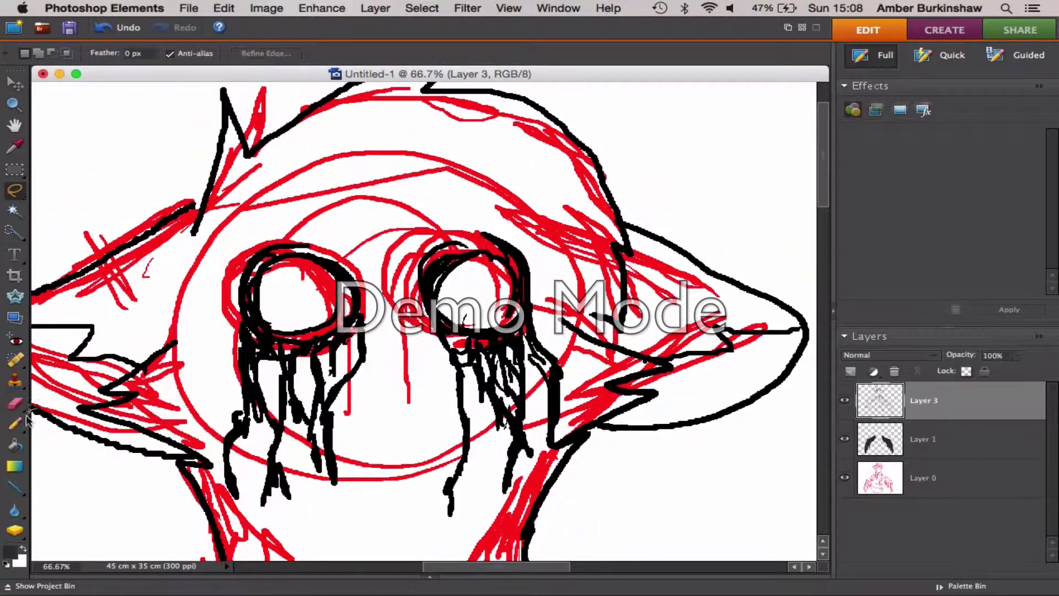
pyautogui.click(15, 424)
pyautogui.click(10, 552)
pyautogui.click(343, 381)
pyautogui.click(701, 155)
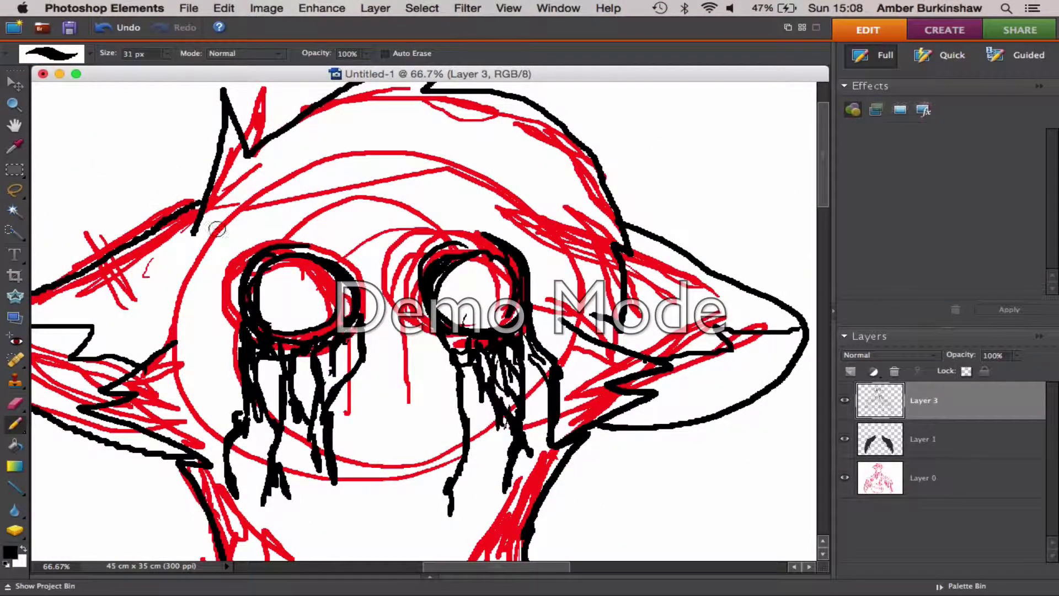
pyautogui.scroll(-5, 217, 229)
# Step: Select the creature's body and front legs on Layer 3 with the Magic Wand, adding each area to the selection
pyautogui.click(15, 211)
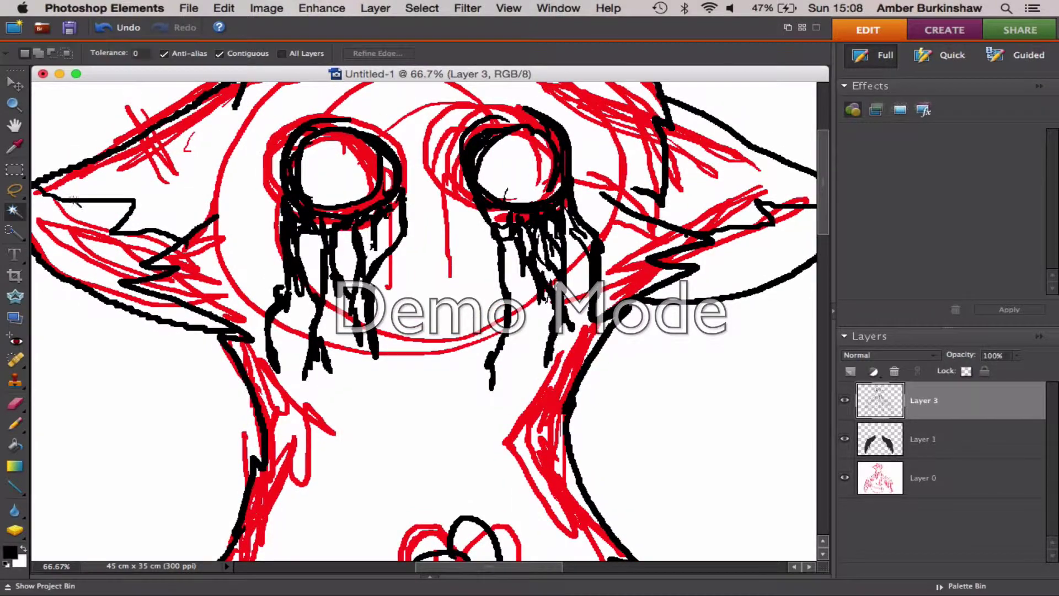
pyautogui.scroll(6, 424, 320)
pyautogui.hscroll(3, 424, 320)
pyautogui.click(15, 104)
pyautogui.click(38, 54)
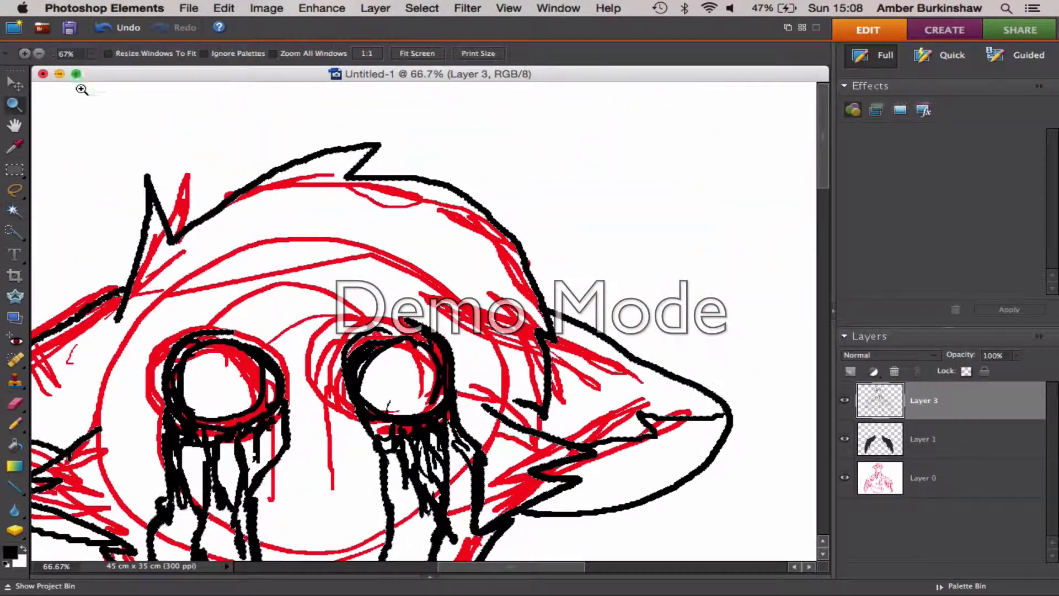
pyautogui.click(348, 279)
pyautogui.click(347, 279)
pyautogui.click(453, 328)
pyautogui.click(452, 328)
pyautogui.click(453, 328)
pyautogui.click(452, 328)
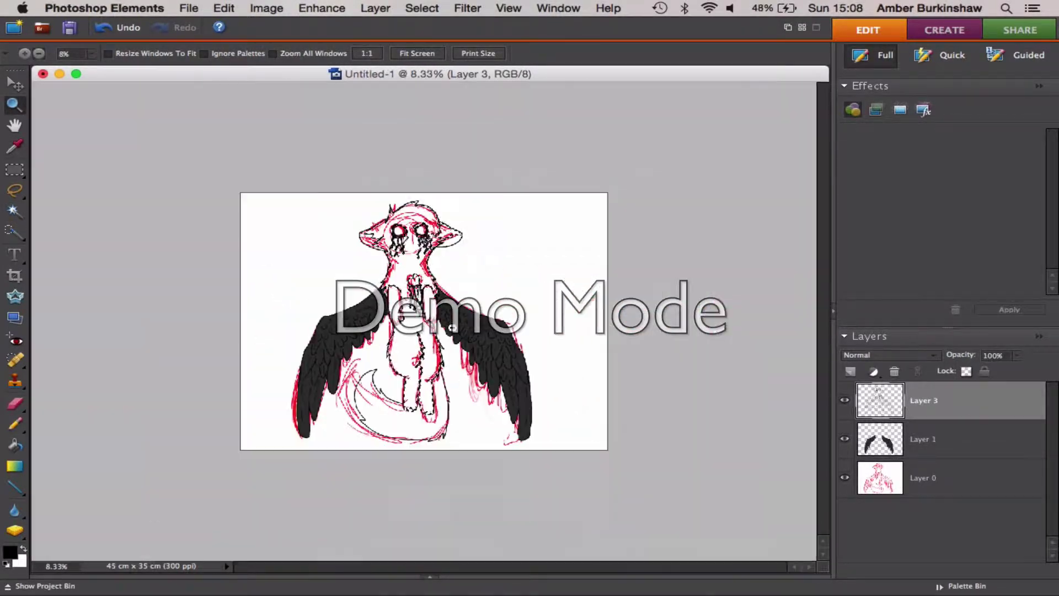
pyautogui.click(25, 53)
pyautogui.click(457, 348)
pyautogui.click(458, 349)
pyautogui.press('w')
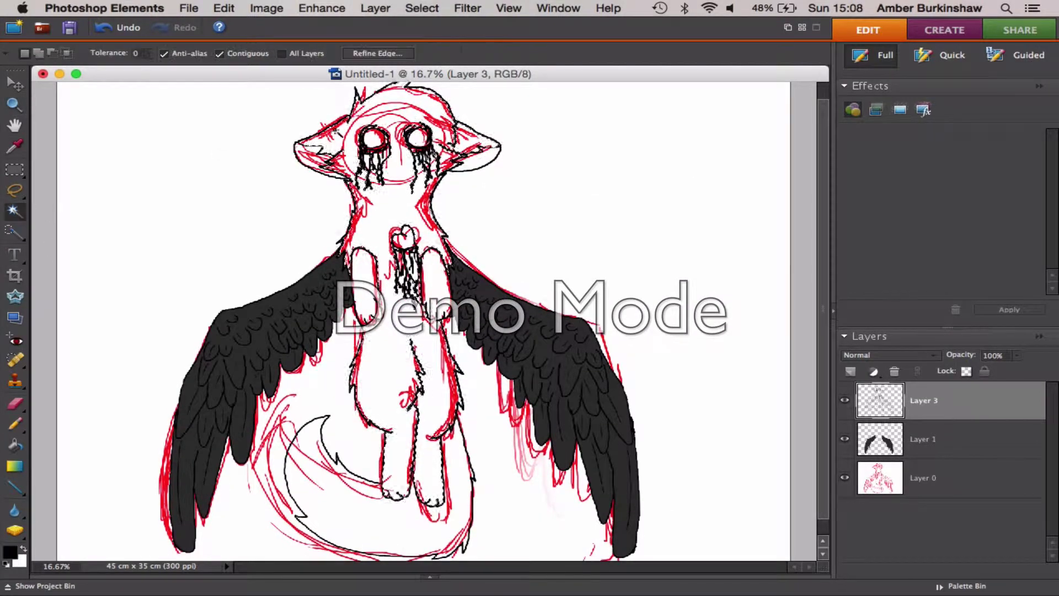
pyautogui.rightClick(351, 268)
pyautogui.rightClick(418, 266)
pyautogui.rightClick(389, 391)
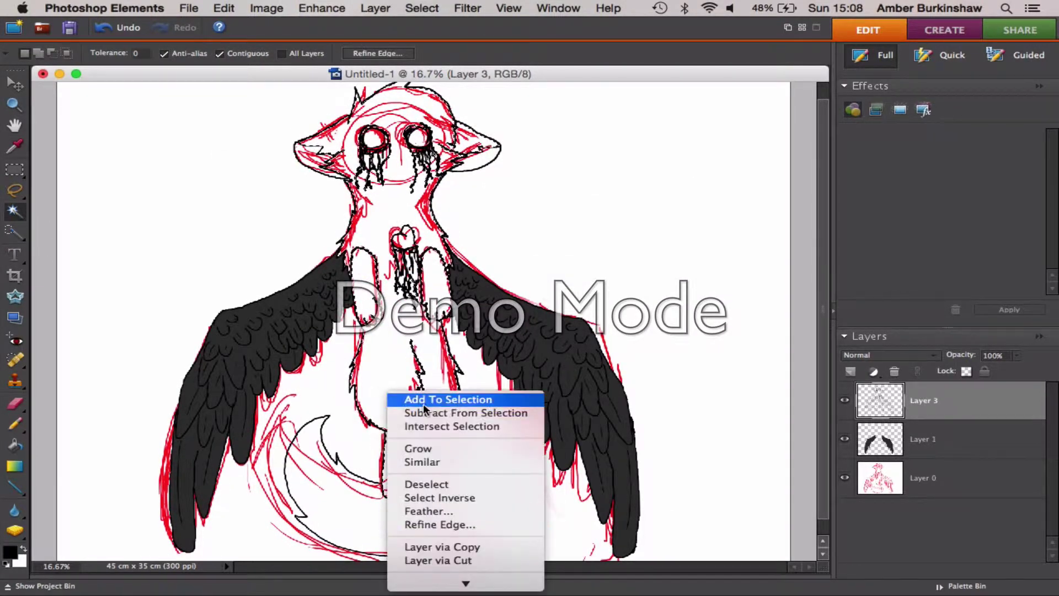
pyautogui.click(422, 403)
# Step: Add the enclosed areas of both ears to the selection
pyautogui.rightClick(476, 147)
pyautogui.rightClick(311, 156)
pyautogui.click(318, 165)
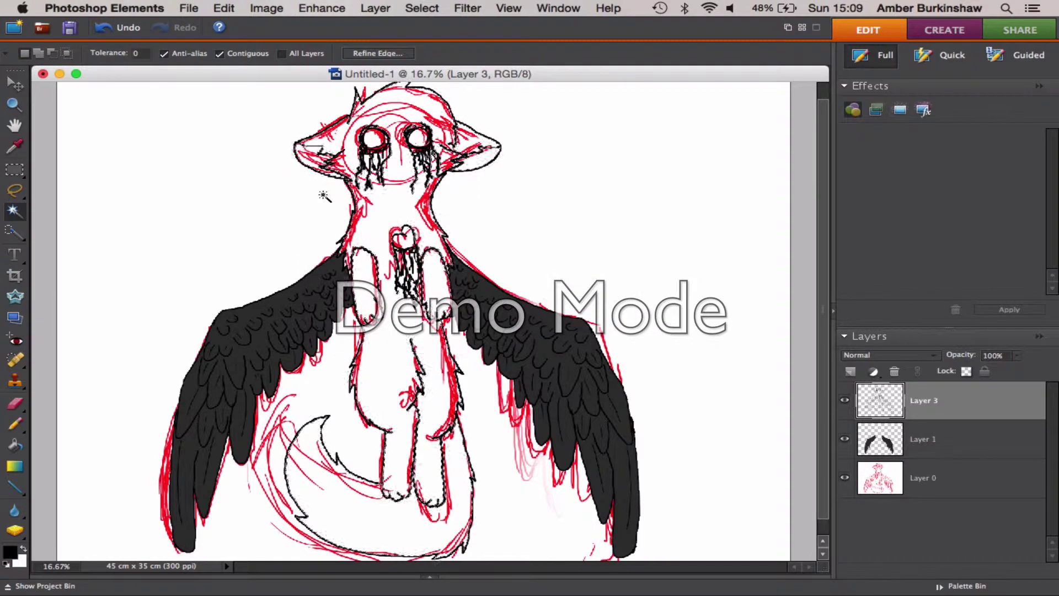
# Step: Paint the selected head, body, legs and tail white on Layer 3 with the Pencil at 2500 px
pyautogui.press('x')
pyautogui.click(15, 424)
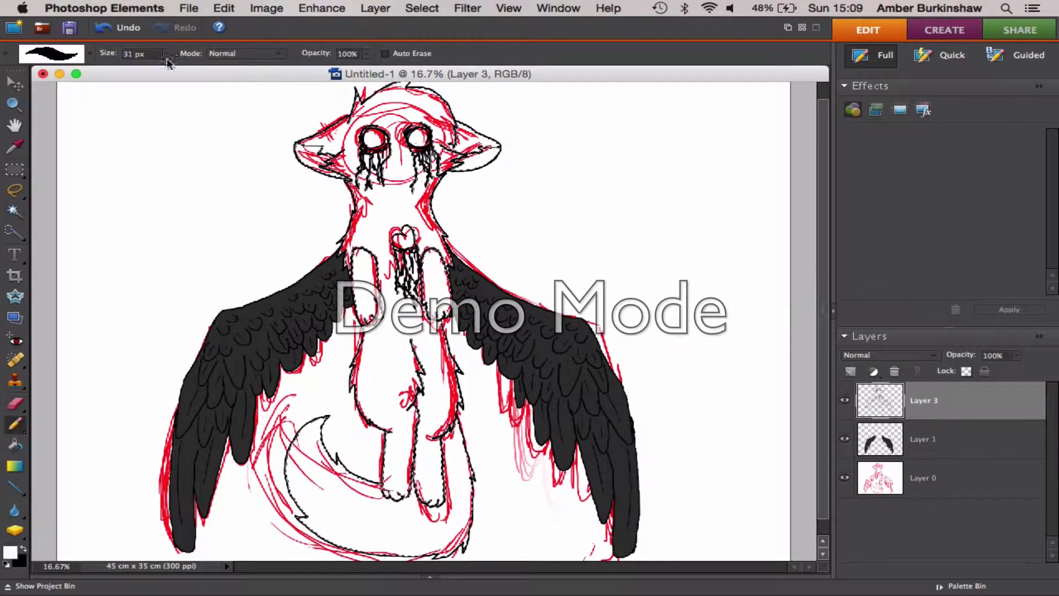
pyautogui.click(166, 54)
pyautogui.moveTo(196, 70); pyautogui.dragTo(237, 72)
pyautogui.click(419, 127)
pyautogui.click(408, 512)
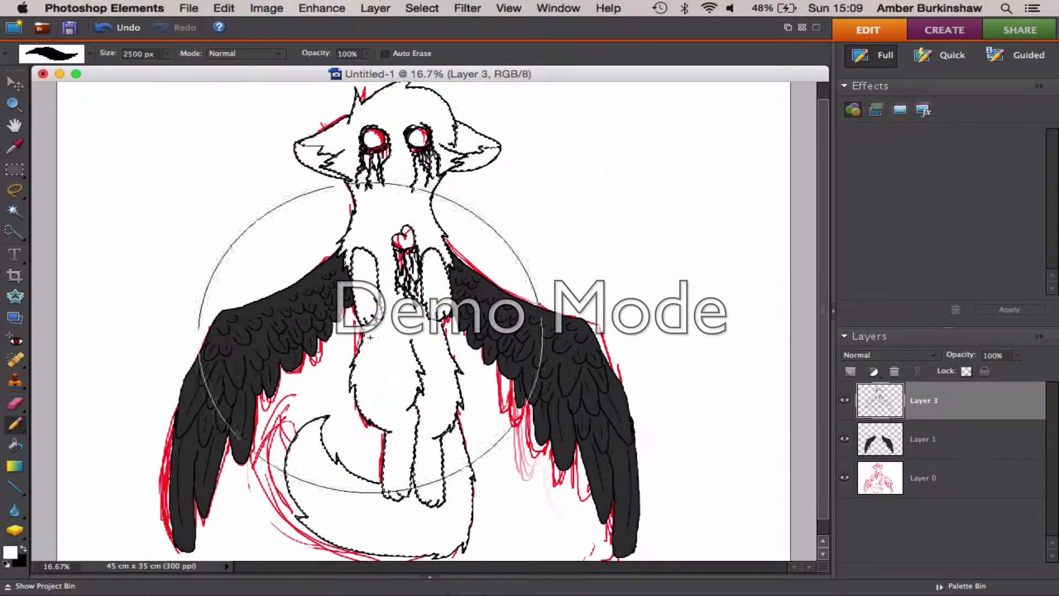
pyautogui.click(459, 269)
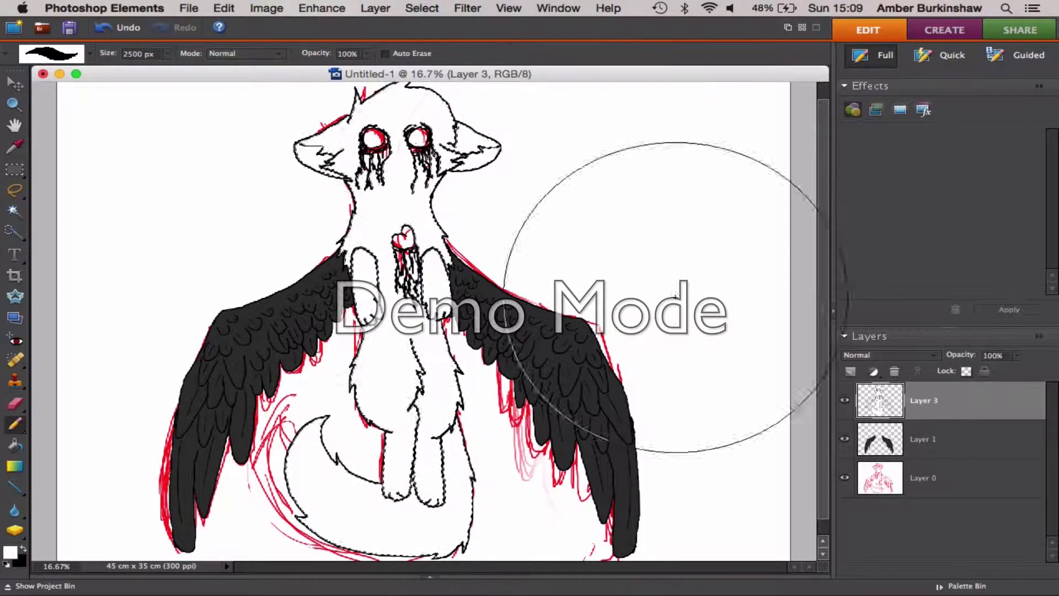
pyautogui.click(845, 478)
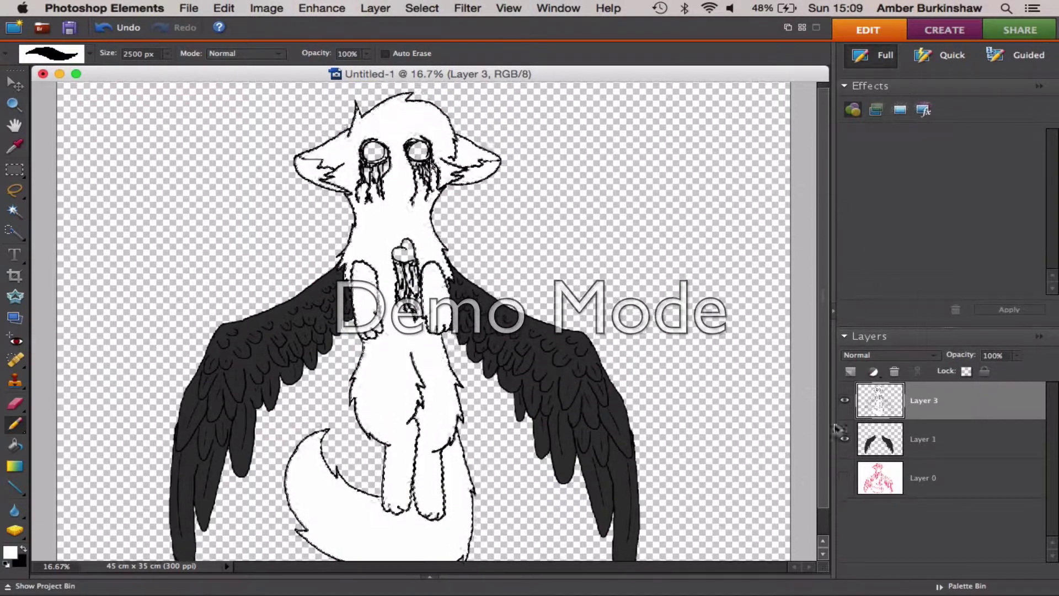
pyautogui.click(845, 478)
# Step: Clear the selection and erase the red sketch on Layer 0 with an enlarged Eraser
pyautogui.click(883, 478)
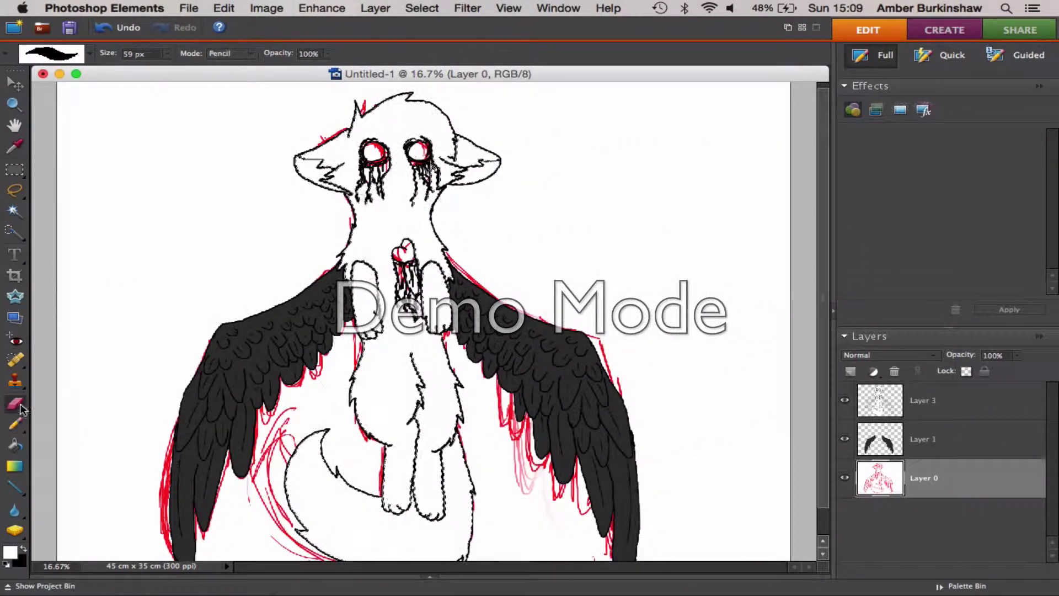
pyautogui.press('l')
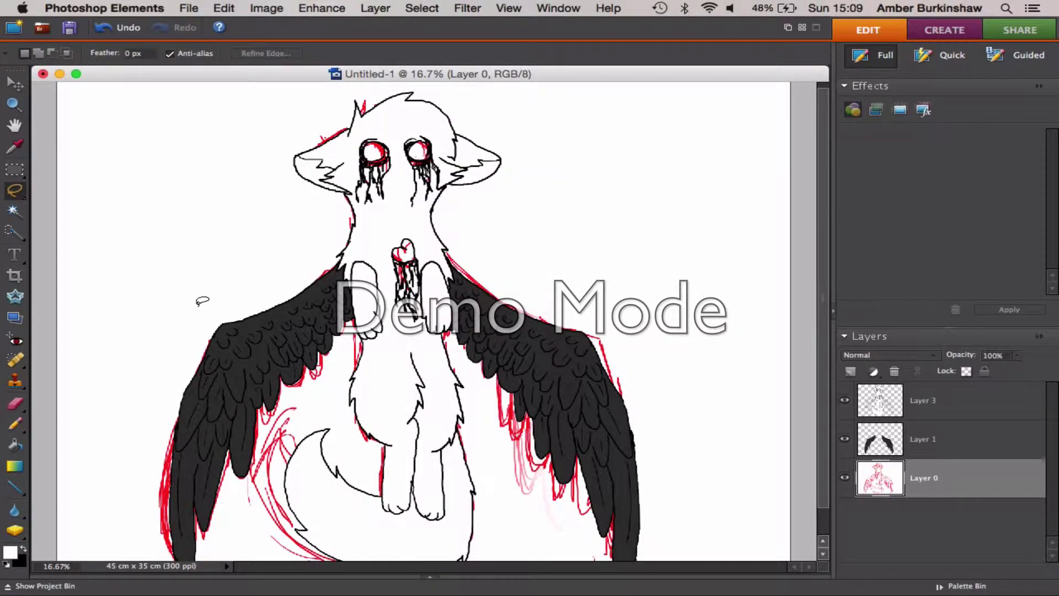
pyautogui.click(22, 407)
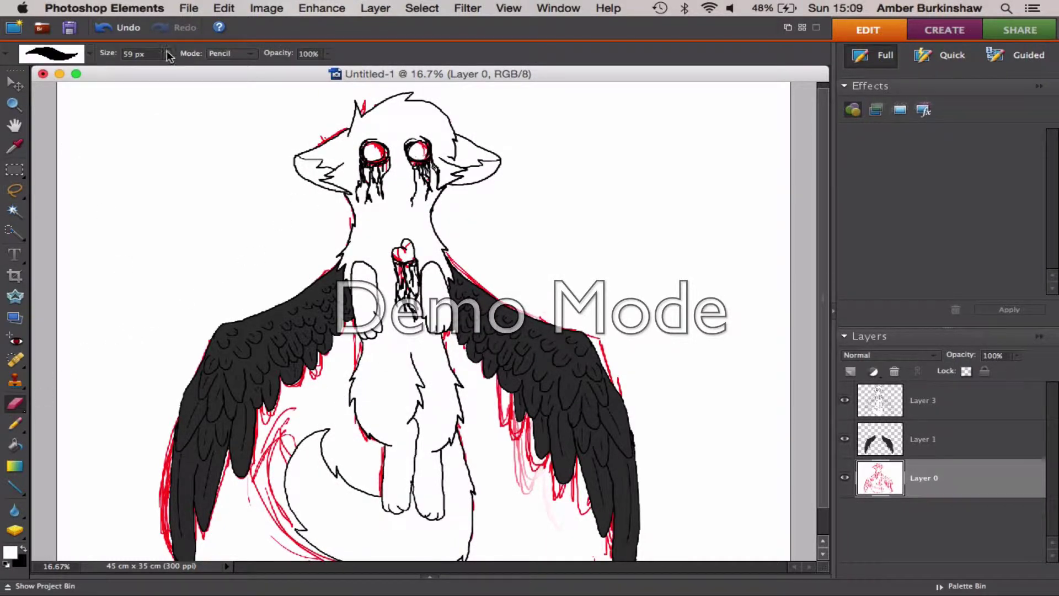
pyautogui.click(167, 53)
pyautogui.click(215, 78)
pyautogui.moveTo(297, 348)
pyautogui.mouseDown()
pyautogui.moveTo(243, 445)
pyautogui.moveTo(480, 349)
pyautogui.moveTo(354, 245)
pyautogui.moveTo(170, 386)
pyautogui.moveTo(416, 498)
pyautogui.moveTo(436, 378)
pyautogui.mouseUp()
# Step: Cover the whole of Layer 0 with white using the Pencil at 2500 px
pyautogui.scroll(-2, 69, 490)
pyautogui.click(16, 425)
pyautogui.scroll(2, 345, 232)
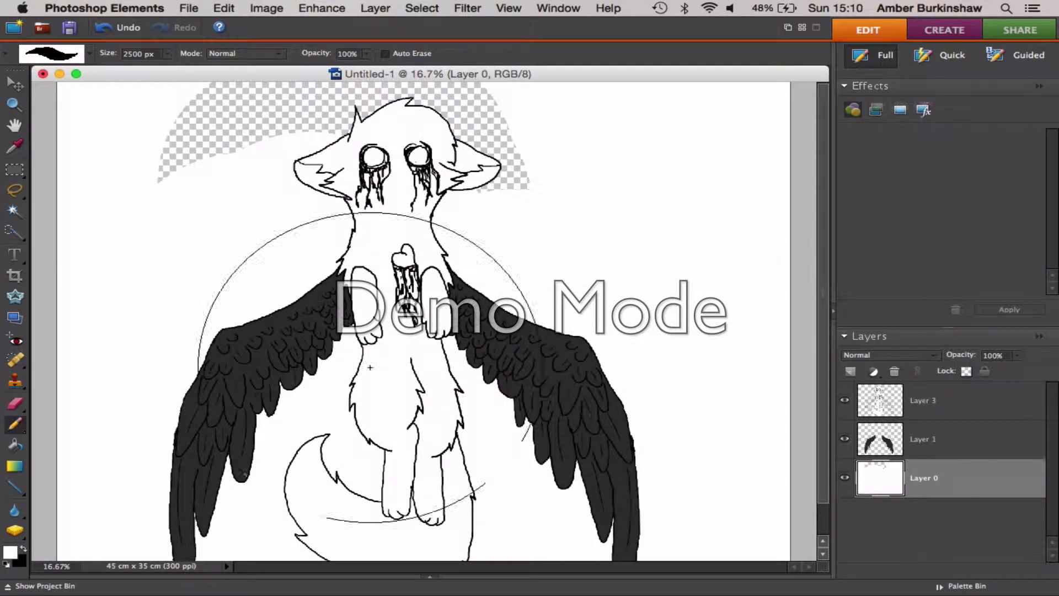
pyautogui.moveTo(380, 166)
pyautogui.mouseDown()
pyautogui.moveTo(348, 126)
pyautogui.moveTo(202, 199)
pyautogui.mouseUp()
pyautogui.scroll(-2, 316, 343)
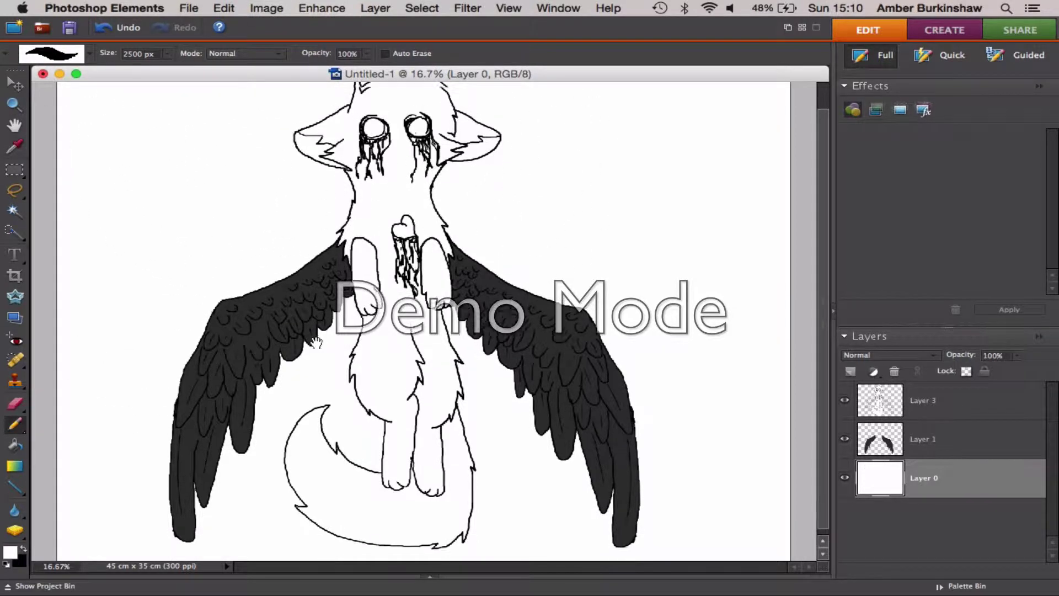
# Step: Select the empty background on Layer 3 with the Magic Wand and invert the selection to cover the creature
pyautogui.moveTo(316, 342); pyautogui.dragTo(316, 356)
pyautogui.click(936, 409)
pyautogui.click(15, 211)
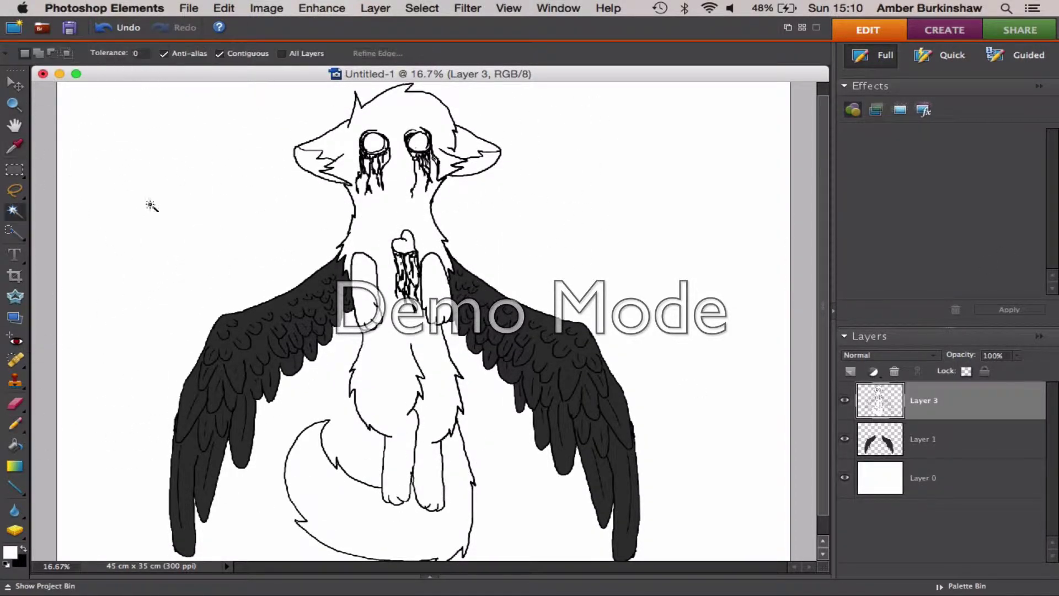
pyautogui.rightClick(174, 243)
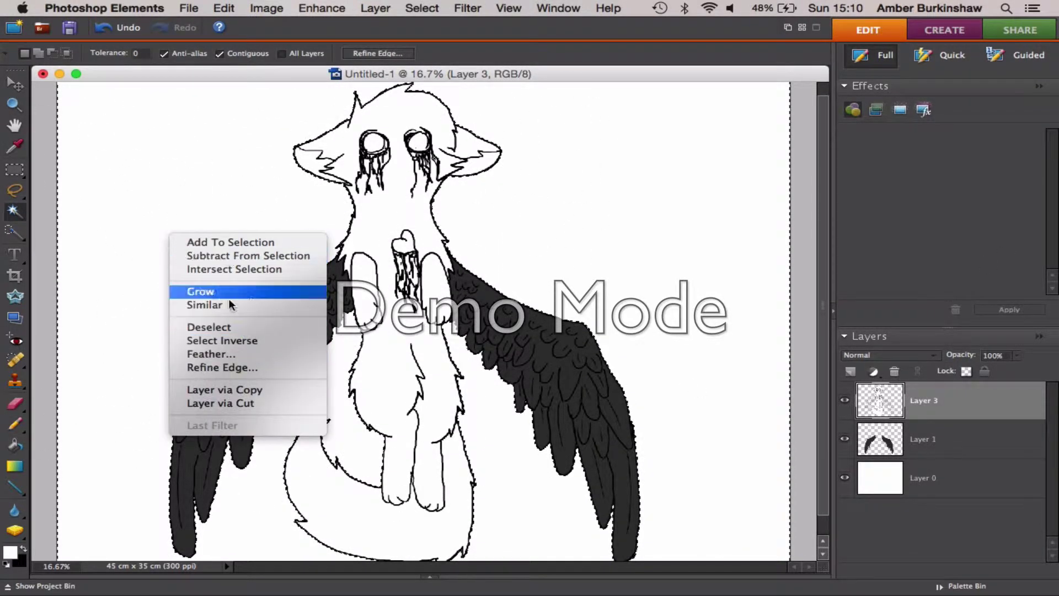
pyautogui.click(239, 342)
# Step: Shade the left wing's outer edge and feathers black on Layer 3 with the Brush at 250 px
pyautogui.click(13, 429)
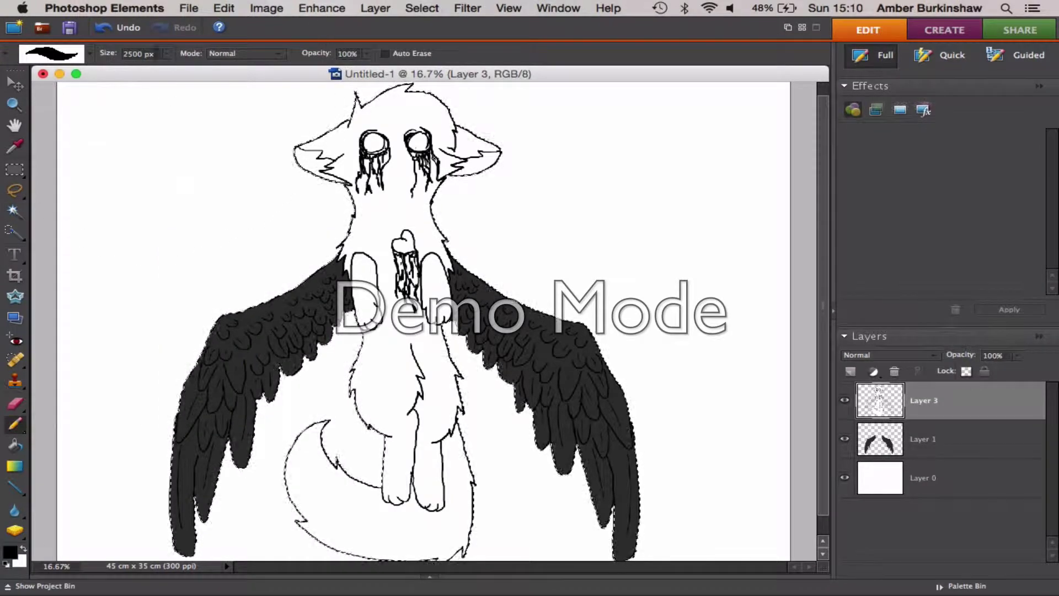
pyautogui.rightClick(15, 427)
pyautogui.click(82, 421)
pyautogui.moveTo(167, 54); pyautogui.dragTo(130, 68)
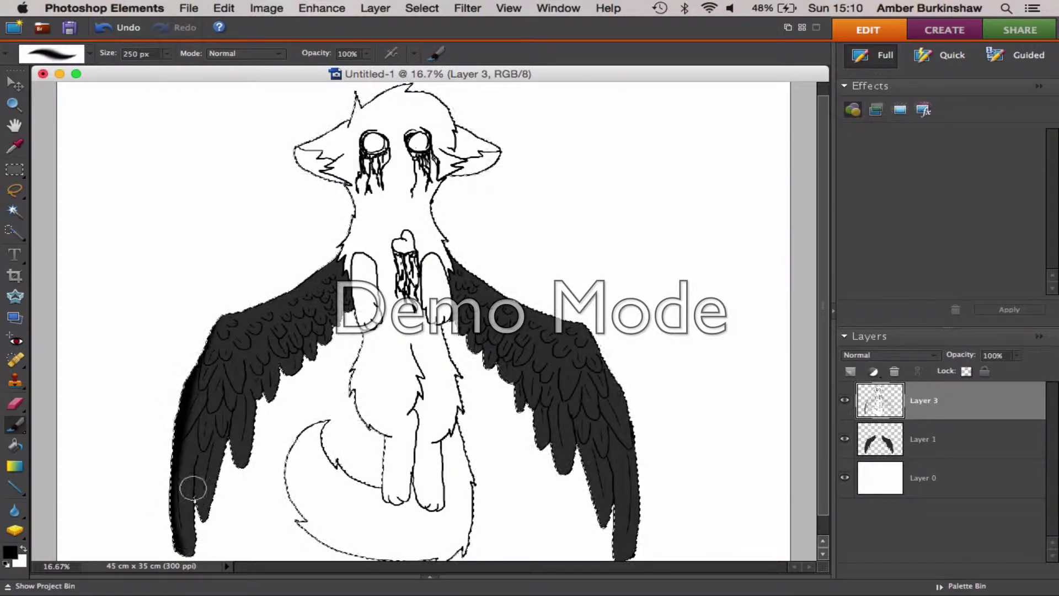
pyautogui.moveTo(234, 435); pyautogui.dragTo(266, 400)
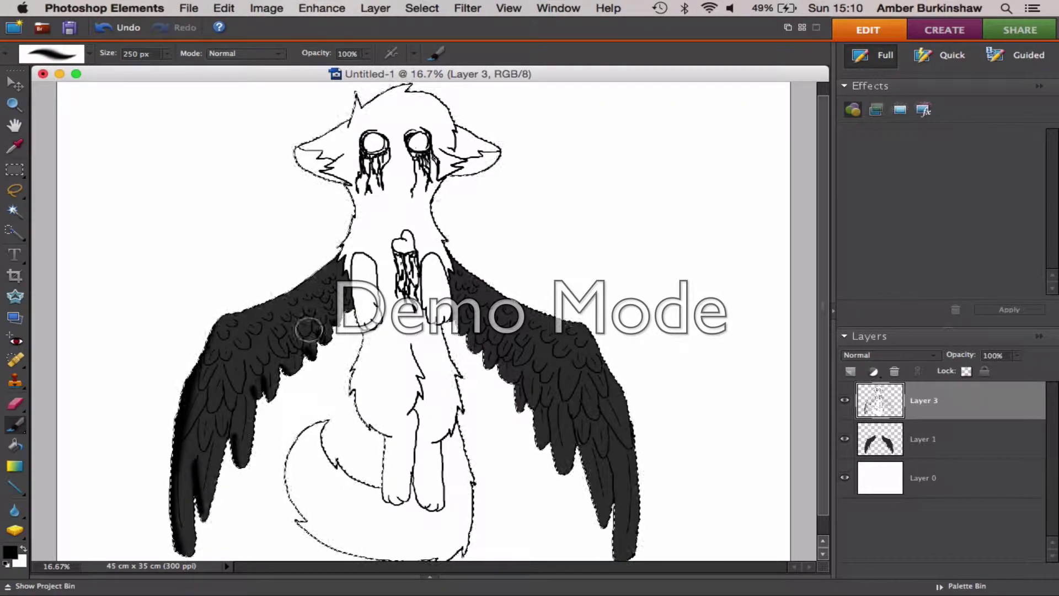
pyautogui.moveTo(309, 330)
pyautogui.mouseDown()
pyautogui.moveTo(251, 375)
pyautogui.moveTo(231, 375)
pyautogui.moveTo(244, 385)
pyautogui.moveTo(219, 388)
pyautogui.moveTo(204, 375)
pyautogui.moveTo(217, 335)
pyautogui.moveTo(196, 381)
pyautogui.mouseUp()
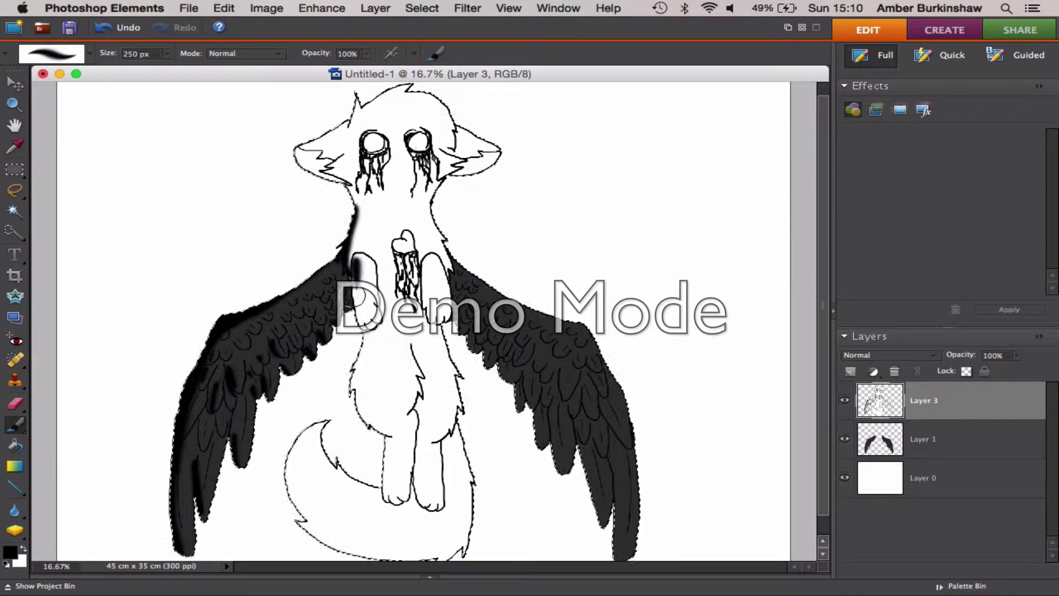
# Step: Try shading the edges of the body, legs, paws and tail in solid black on Layer 3 with the Brush
pyautogui.moveTo(374, 329)
pyautogui.mouseDown()
pyautogui.moveTo(346, 408)
pyautogui.moveTo(388, 434)
pyautogui.mouseUp()
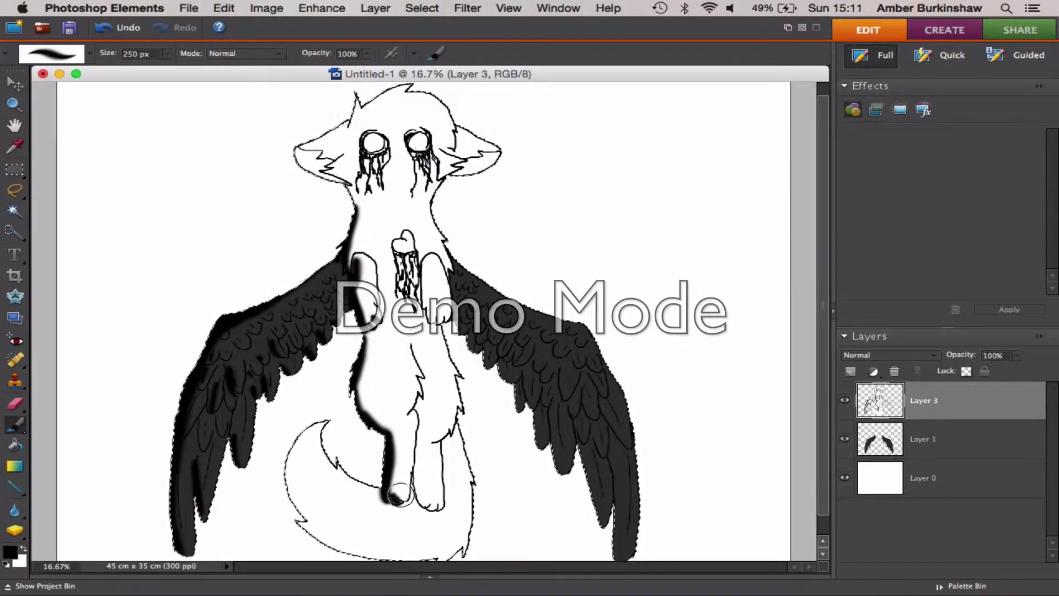
pyautogui.moveTo(295, 519); pyautogui.dragTo(327, 546)
pyautogui.scroll(-1, 289, 404)
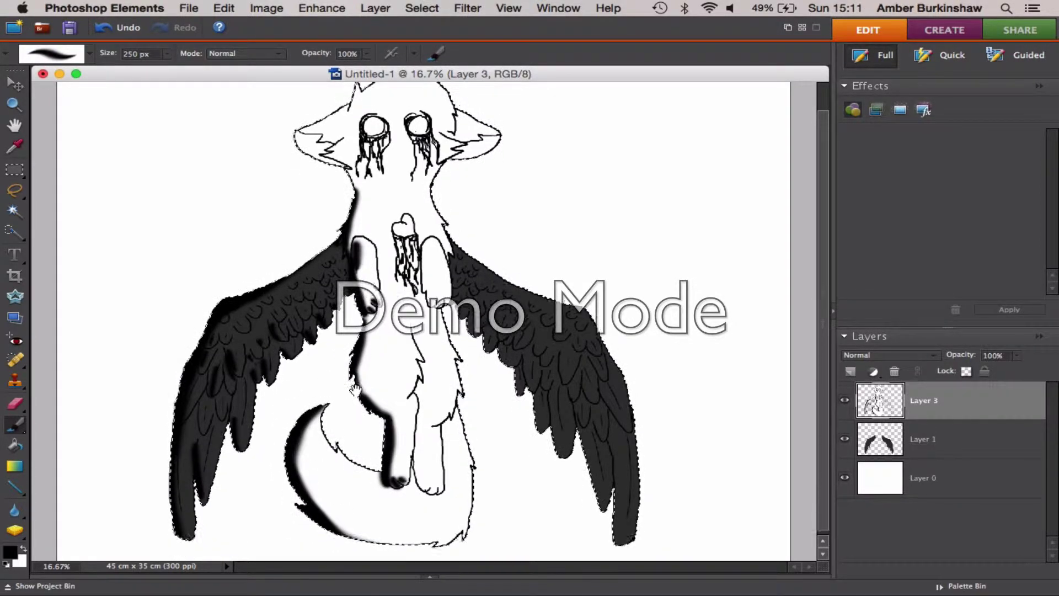
pyautogui.scroll(2, 386, 441)
pyautogui.moveTo(412, 357); pyautogui.dragTo(422, 388)
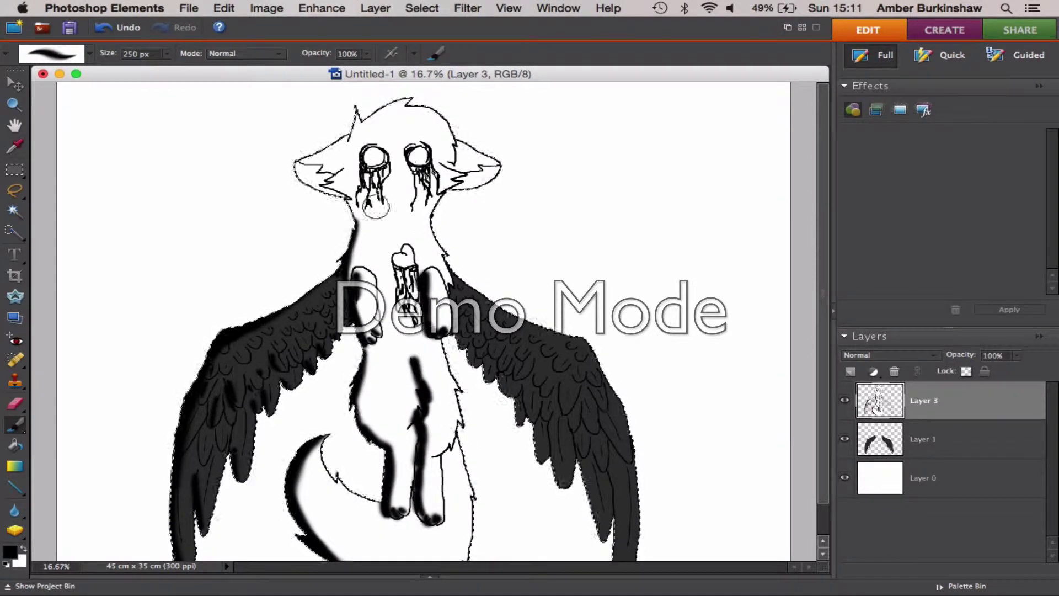
# Step: Undo the black shading strokes on the body, legs and tail
pyautogui.press('super+z')
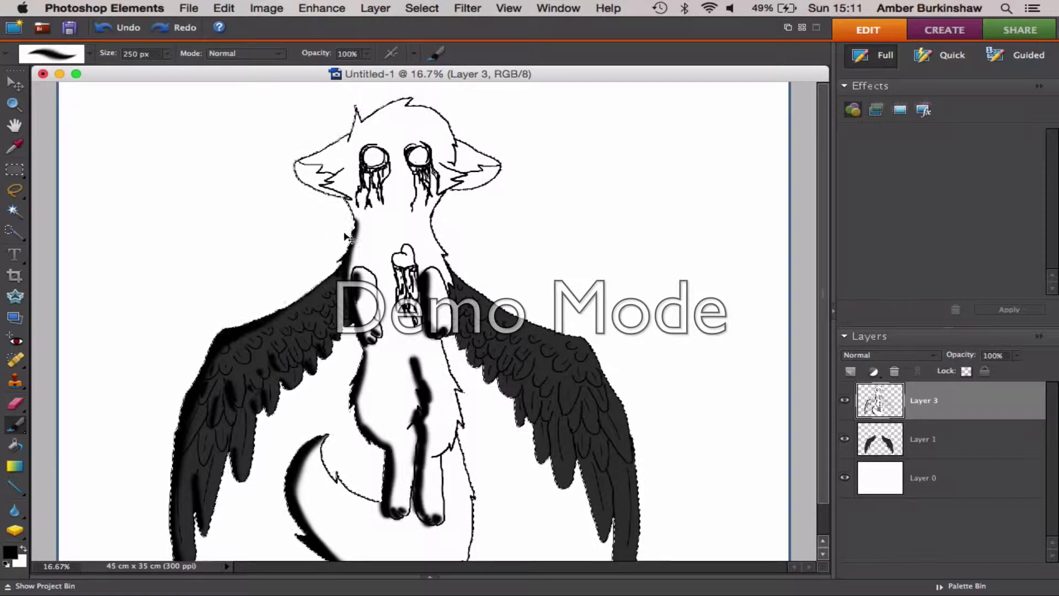
pyautogui.press('super+z')
pyautogui.press('super+z')
pyautogui.press('super+z')
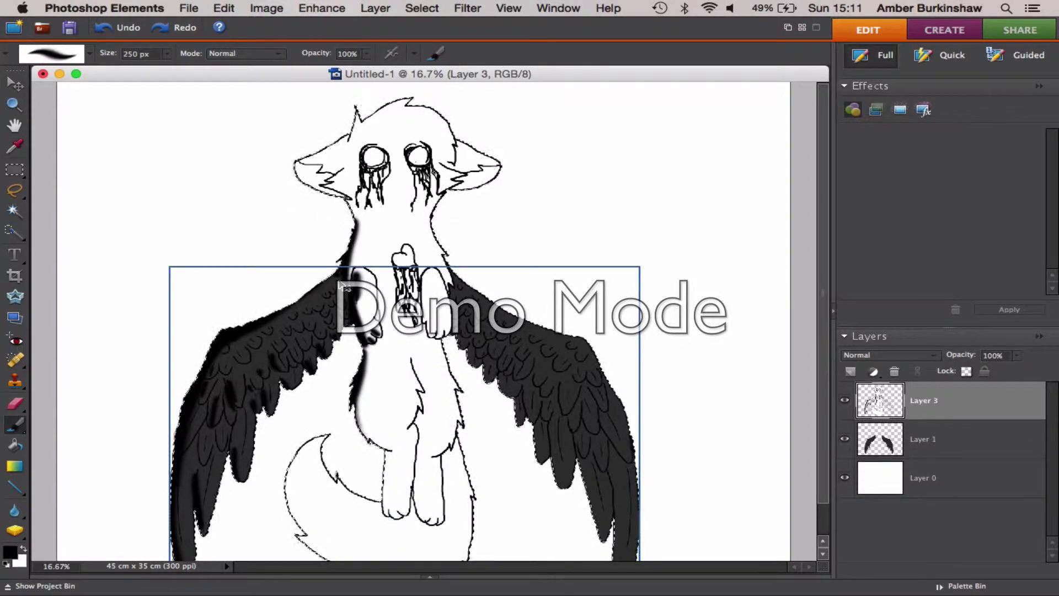
pyautogui.press('super+z')
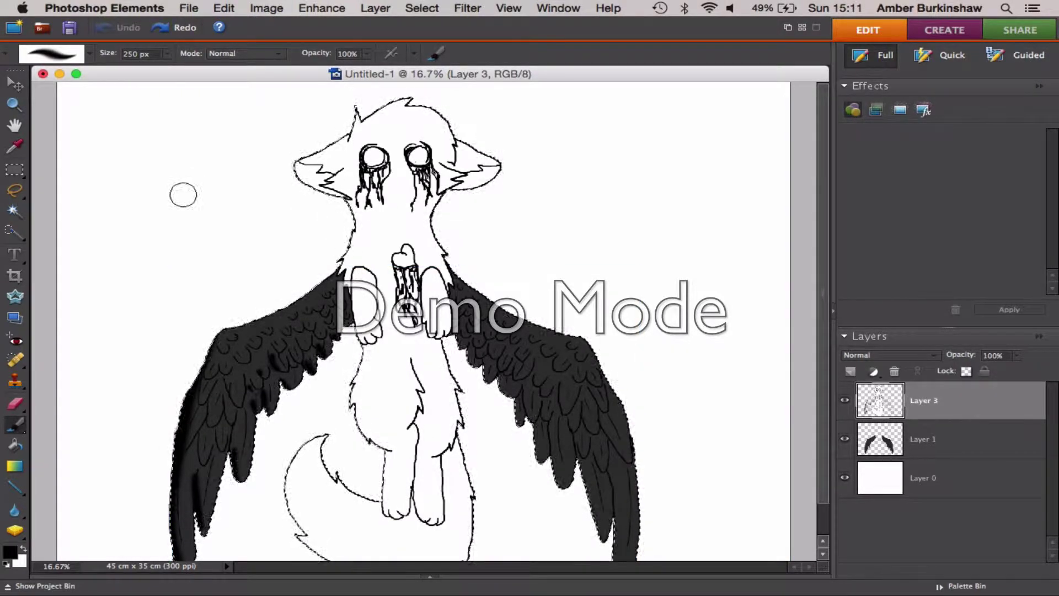
# Step: Clear the selection and brush freehand marks across the background around the creature's head
pyautogui.press('l')
pyautogui.rightClick(353, 157)
pyautogui.click(386, 164)
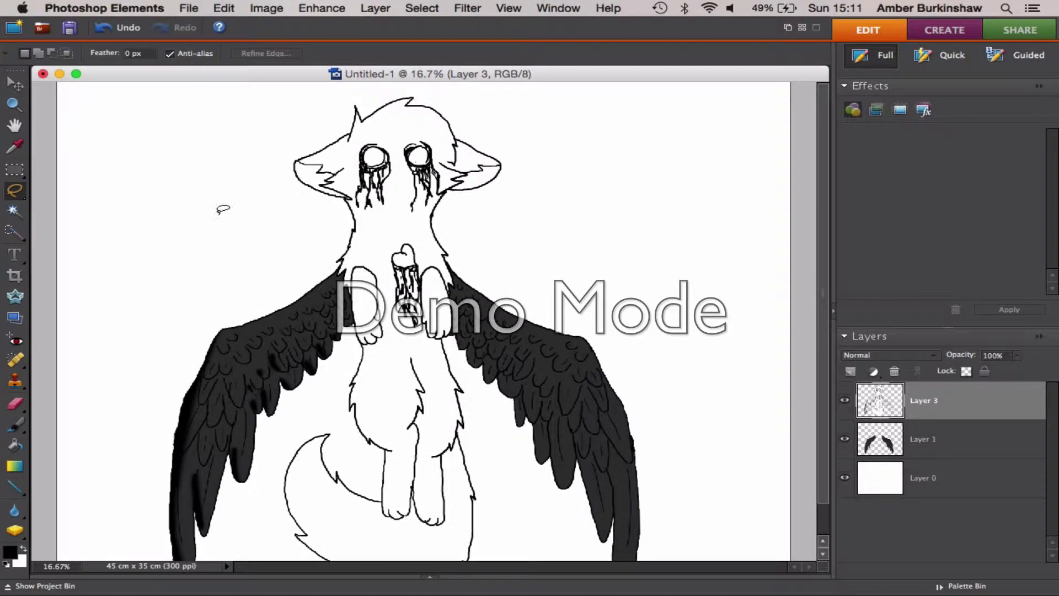
pyautogui.click(15, 424)
pyautogui.moveTo(113, 182); pyautogui.dragTo(184, 250)
pyautogui.moveTo(226, 172); pyautogui.dragTo(370, 128)
pyautogui.moveTo(382, 239); pyautogui.dragTo(389, 243)
pyautogui.moveTo(471, 173); pyautogui.dragTo(481, 237)
pyautogui.moveTo(501, 188)
pyautogui.mouseDown()
pyautogui.moveTo(586, 187)
pyautogui.moveTo(639, 162)
pyautogui.mouseUp()
pyautogui.click(634, 120)
pyautogui.moveTo(669, 105)
pyautogui.mouseDown()
pyautogui.moveTo(686, 135)
pyautogui.moveTo(721, 127)
pyautogui.mouseUp()
pyautogui.click(736, 144)
# Step: Undo the freehand marks around the head
pyautogui.press('super+z')
pyautogui.press('super+z')
pyautogui.press('super+z')
pyautogui.press('super+z')
pyautogui.press('super+z')
pyautogui.press('super+z')
pyautogui.press('super+z')
pyautogui.press('super+z')
pyautogui.press('super+z')
pyautogui.press('super+z')
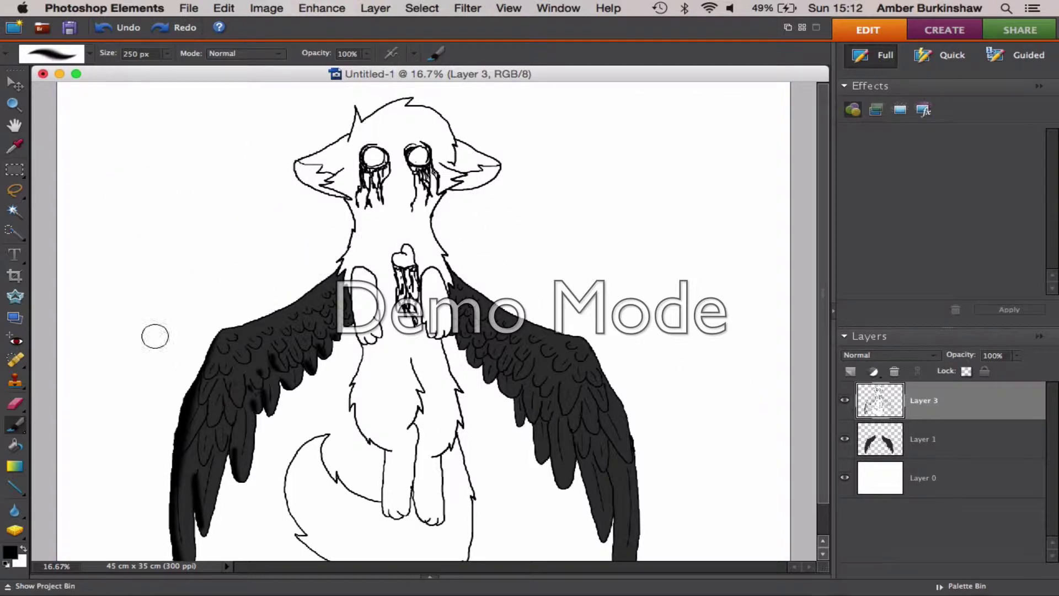
# Step: Set the Brush opacity to 26% and select the creature by inverting a Magic Wand selection of the background
pyautogui.moveTo(372, 56); pyautogui.dragTo(301, 80)
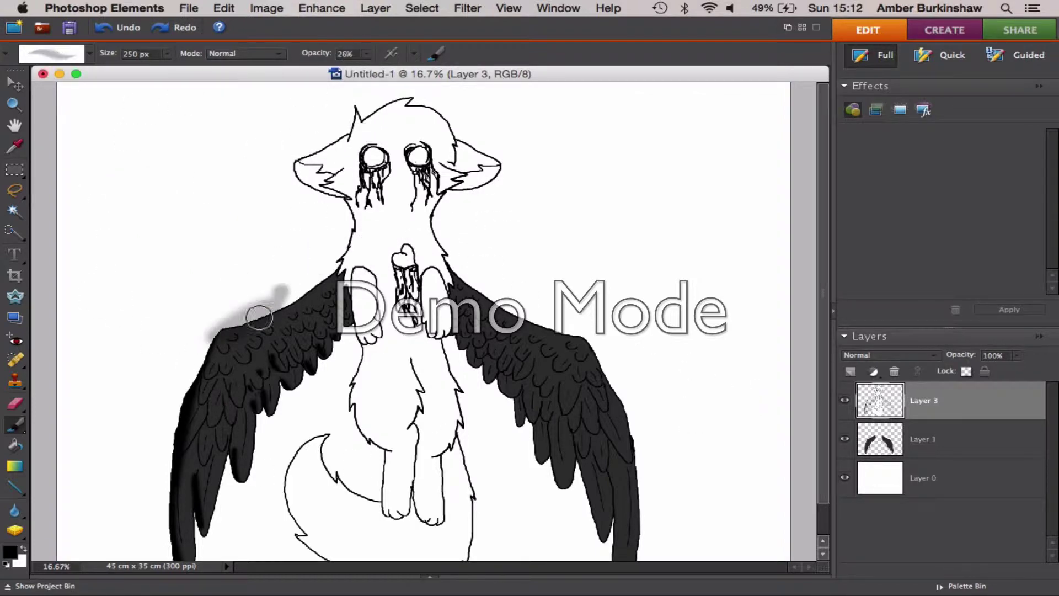
pyautogui.press('w')
pyautogui.click(135, 237)
pyautogui.rightClick(128, 232)
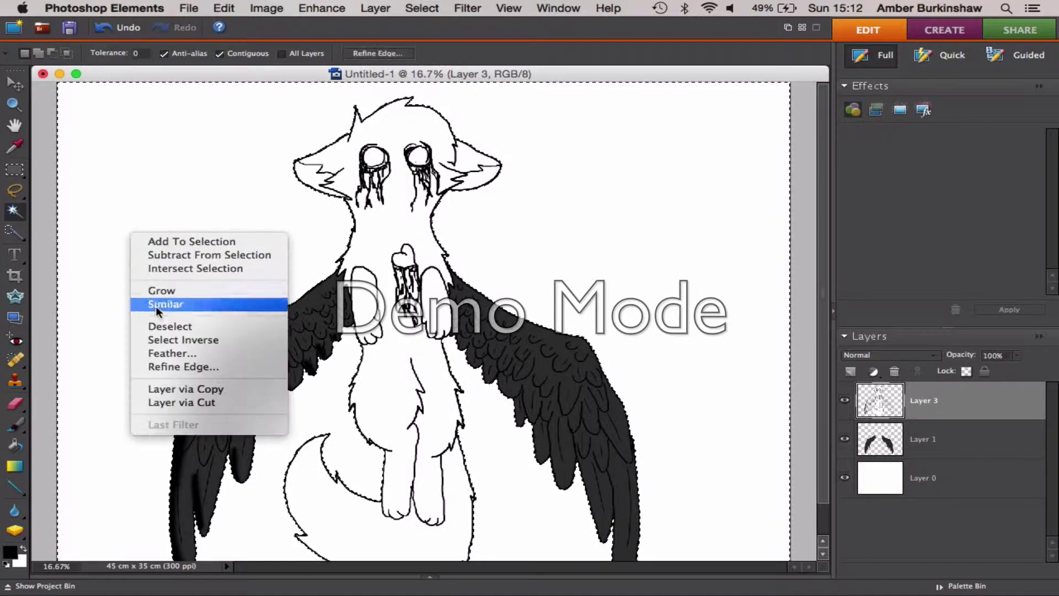
pyautogui.click(155, 305)
# Step: Add a new layer above Layer 3 and softly shade the left wing, body, legs and left ear in black
pyautogui.click(851, 372)
pyautogui.press('b')
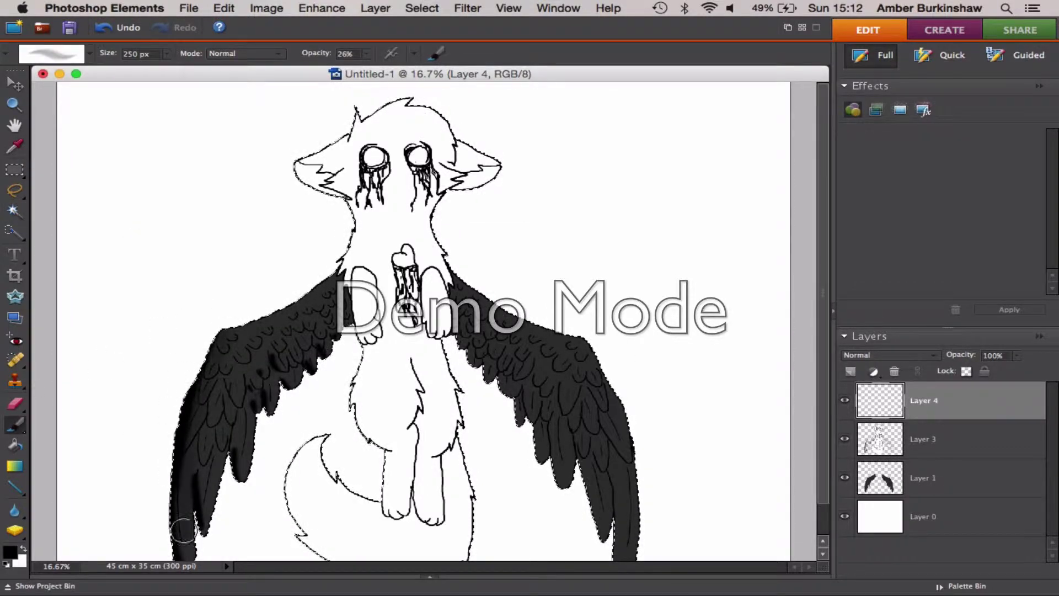
pyautogui.moveTo(184, 531)
pyautogui.mouseDown()
pyautogui.moveTo(210, 515)
pyautogui.moveTo(262, 414)
pyautogui.moveTo(330, 356)
pyautogui.mouseUp()
pyautogui.moveTo(243, 334)
pyautogui.mouseDown()
pyautogui.moveTo(341, 276)
pyautogui.moveTo(381, 436)
pyautogui.moveTo(411, 502)
pyautogui.moveTo(439, 520)
pyautogui.mouseUp()
pyautogui.moveTo(354, 253); pyautogui.dragTo(295, 165)
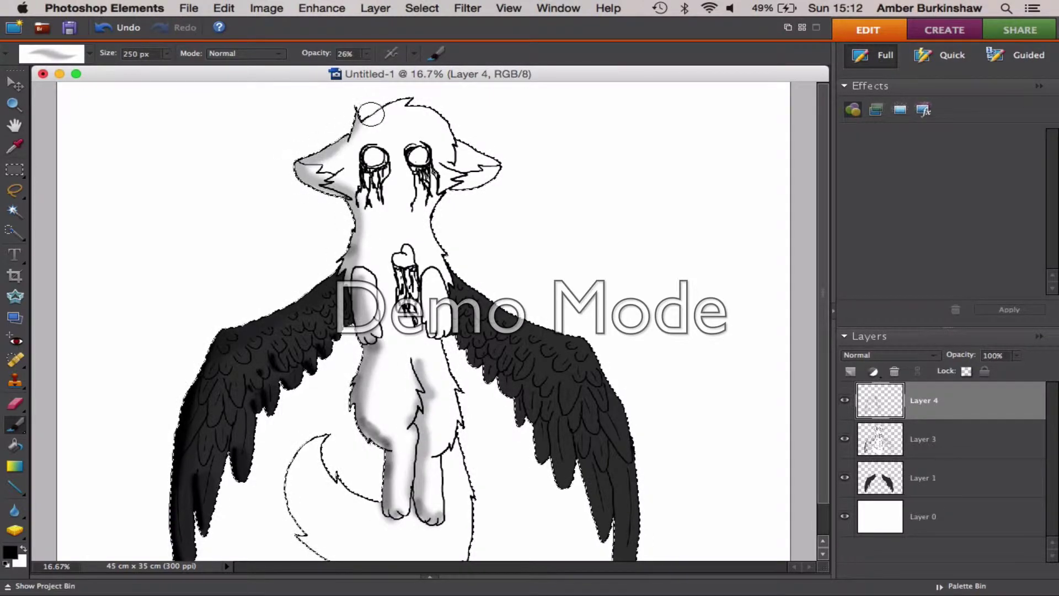
# Step: Softly shade the head, eye area, right arm, chest heart and tail in black at 26% opacity
pyautogui.moveTo(370, 114)
pyautogui.mouseDown()
pyautogui.moveTo(409, 108)
pyautogui.moveTo(485, 125)
pyautogui.mouseUp()
pyautogui.moveTo(408, 149); pyautogui.dragTo(405, 163)
pyautogui.moveTo(428, 280); pyautogui.dragTo(437, 327)
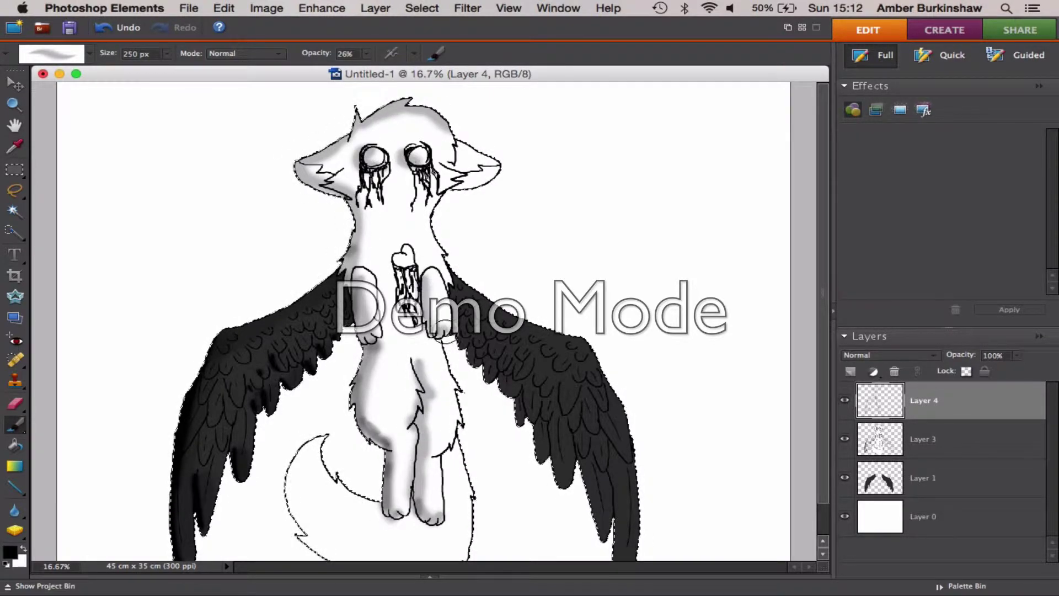
pyautogui.moveTo(399, 253); pyautogui.dragTo(394, 262)
pyautogui.scroll(-3, 324, 462)
pyautogui.moveTo(319, 412)
pyautogui.mouseDown()
pyautogui.moveTo(444, 519)
pyautogui.moveTo(353, 527)
pyautogui.moveTo(380, 534)
pyautogui.mouseUp()
# Step: Darken both wings in black, raising the Brush opacity to 70%, and set Layer 4's opacity to 76%
pyautogui.moveTo(227, 334)
pyautogui.mouseDown()
pyautogui.moveTo(197, 431)
pyautogui.moveTo(324, 282)
pyautogui.mouseUp()
pyautogui.moveTo(512, 277); pyautogui.dragTo(616, 459)
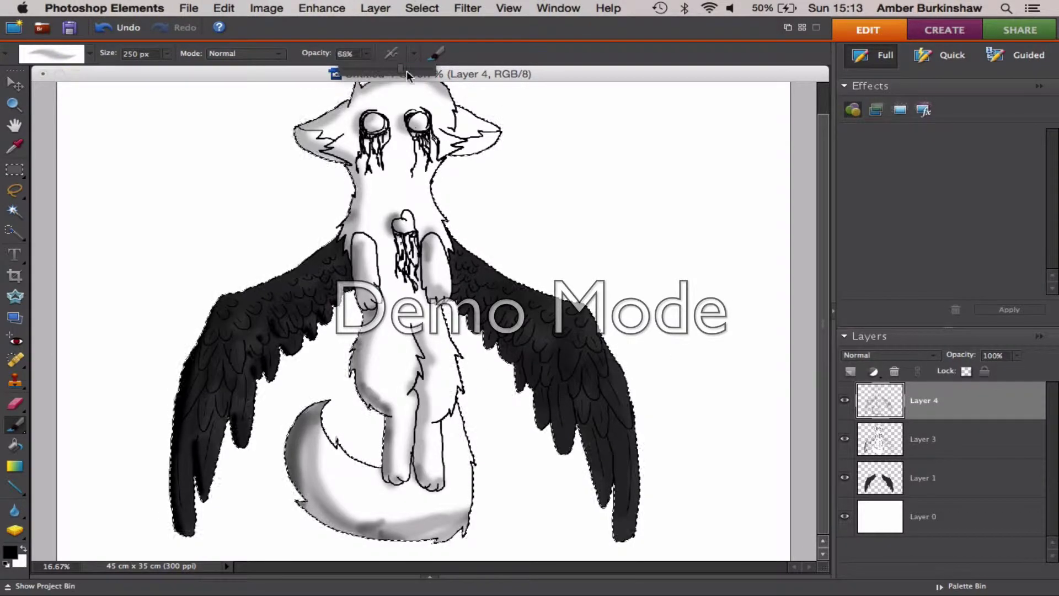
pyautogui.moveTo(621, 397); pyautogui.dragTo(604, 463)
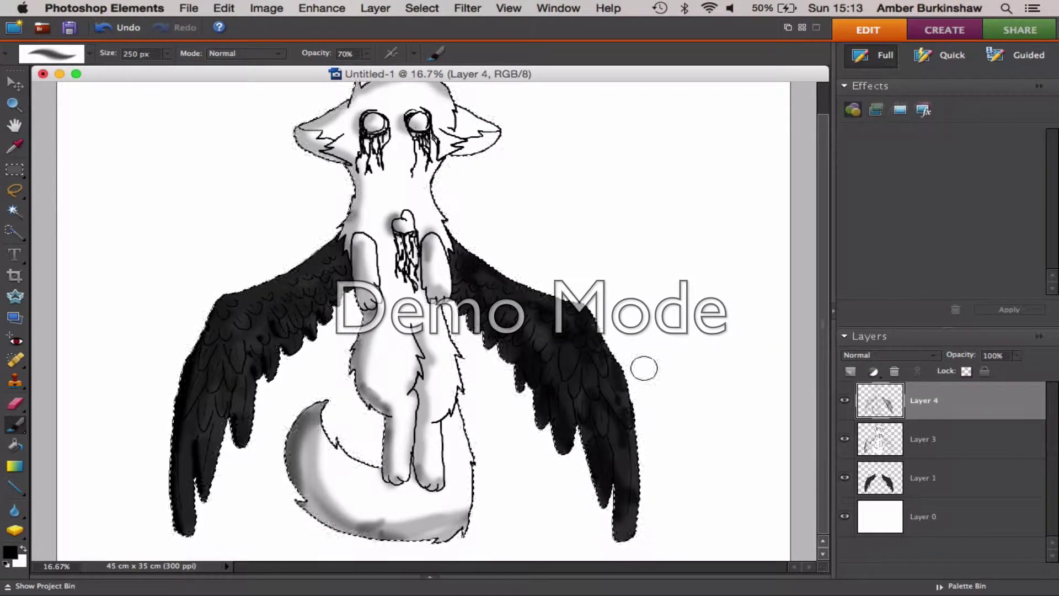
pyautogui.click(1017, 355)
pyautogui.moveTo(976, 369); pyautogui.dragTo(1000, 370)
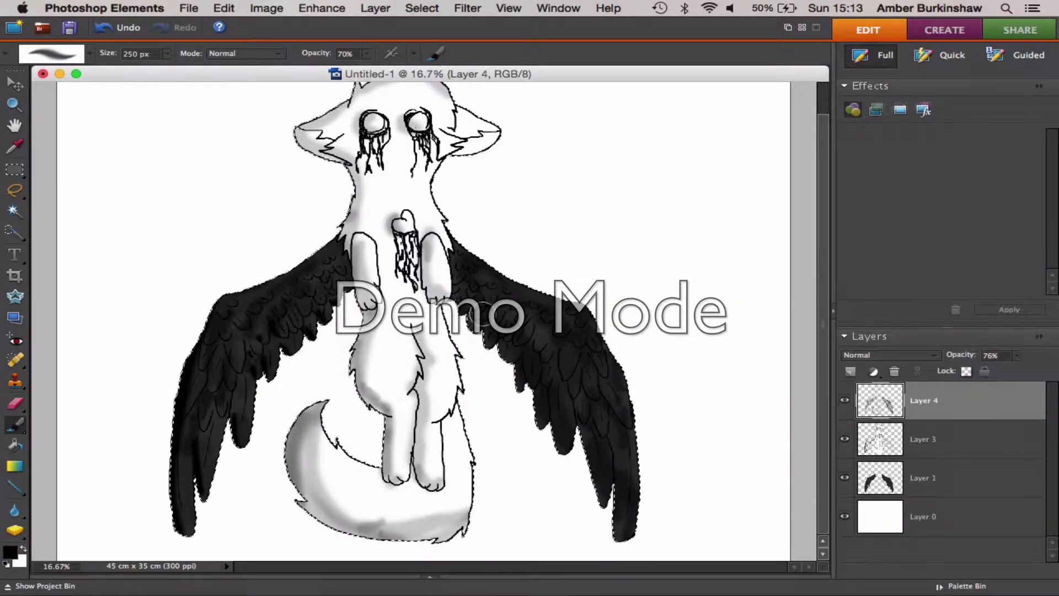
# Step: Paint white highlights on the right wing's outer edge and both wings' feathers, and reduce Layer 4's opacity to 25%
pyautogui.moveTo(633, 425); pyautogui.dragTo(523, 291)
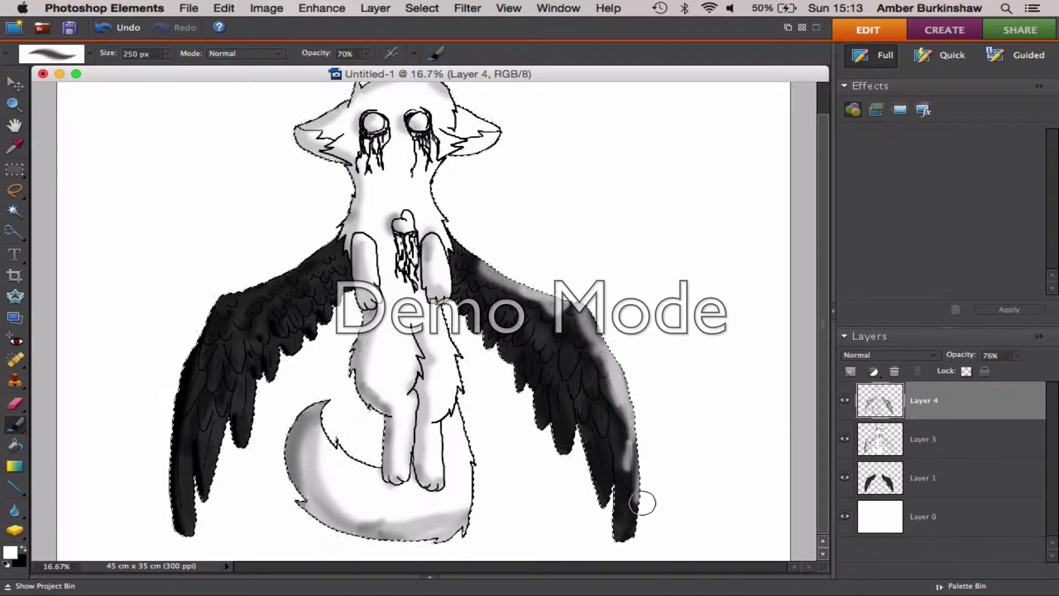
pyautogui.moveTo(568, 361); pyautogui.dragTo(505, 319)
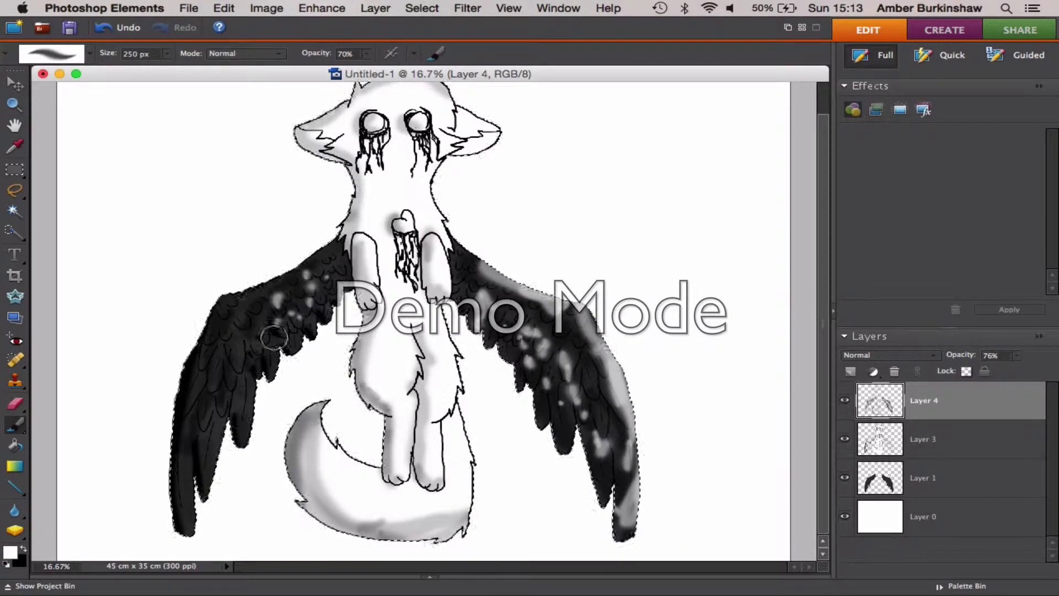
pyautogui.moveTo(1015, 359); pyautogui.dragTo(973, 375)
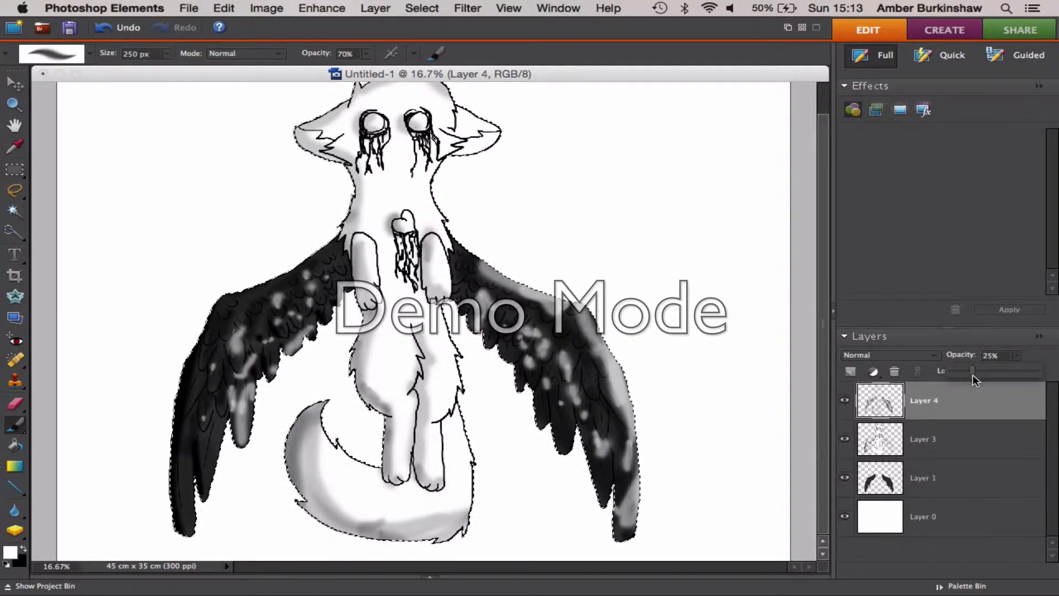
# Step: Set the Blur tool to 1012 px and blur the shading on the left wing
pyautogui.click(18, 512)
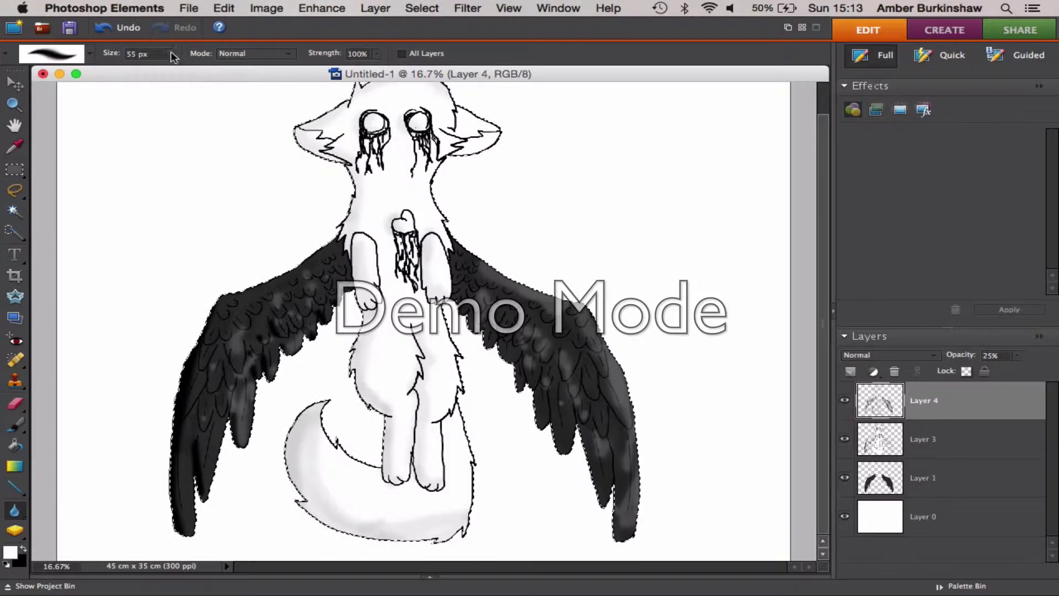
pyautogui.moveTo(172, 55); pyautogui.dragTo(199, 77)
pyautogui.click(233, 290)
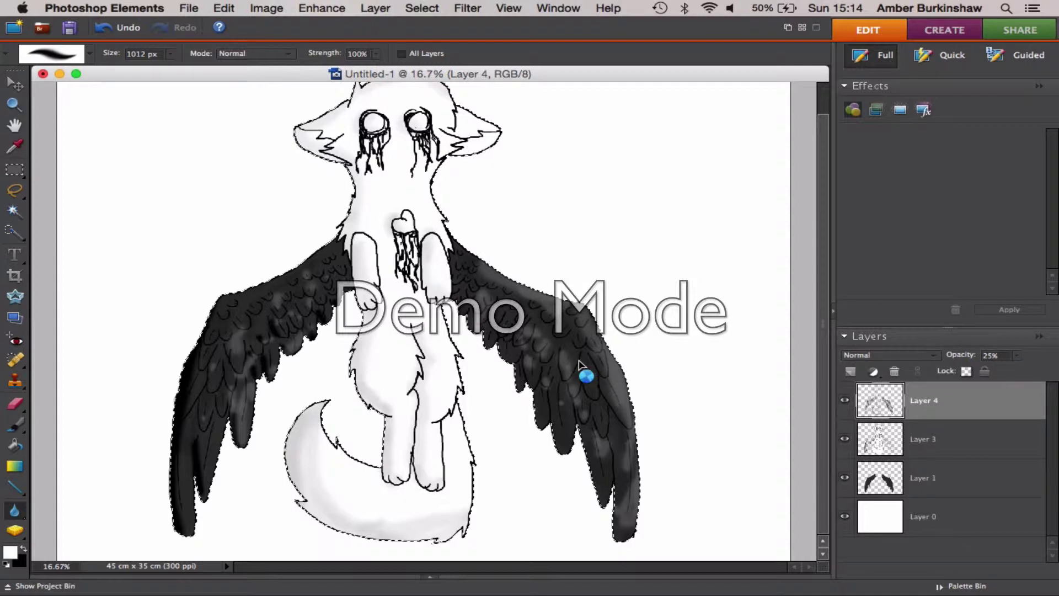
# Step: Paint black over the right wing's white highlights with the Brush, raising its opacity to 100%
pyautogui.press('b')
pyautogui.press('x')
pyautogui.moveTo(568, 355)
pyautogui.mouseDown()
pyautogui.moveTo(575, 334)
pyautogui.moveTo(605, 352)
pyautogui.moveTo(628, 431)
pyautogui.moveTo(604, 423)
pyautogui.mouseUp()
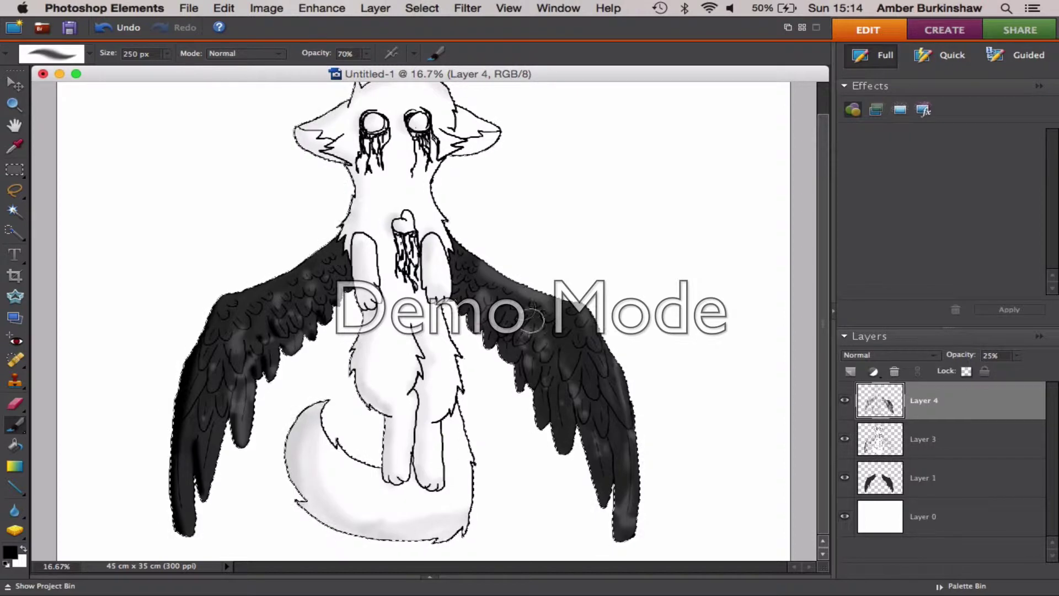
pyautogui.moveTo(367, 54)
pyautogui.mouseDown()
pyautogui.moveTo(368, 71)
pyautogui.moveTo(388, 72)
pyautogui.moveTo(374, 68)
pyautogui.mouseUp()
pyautogui.click(366, 53)
pyautogui.click(621, 421)
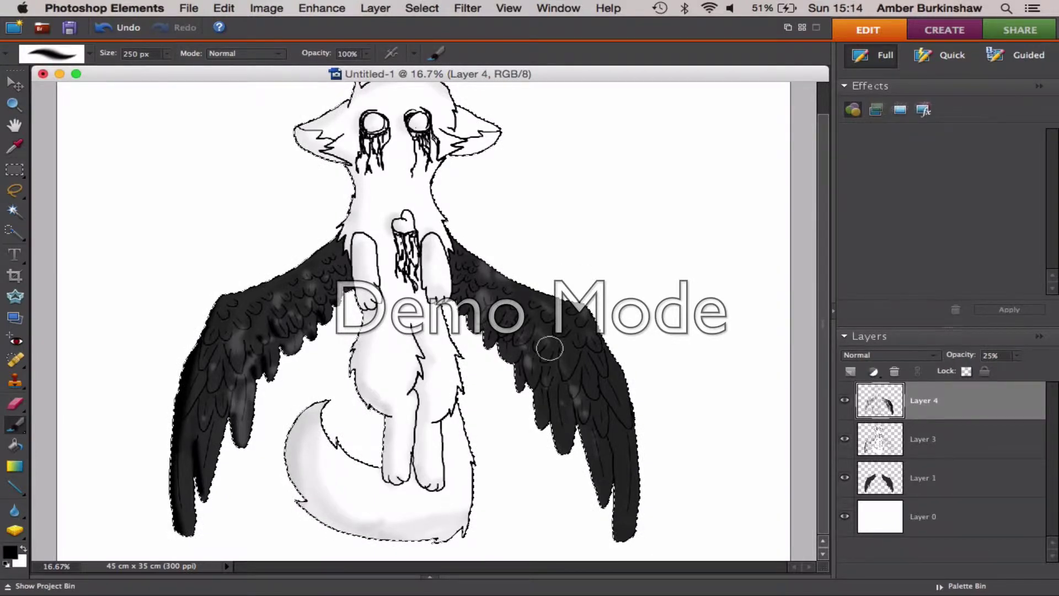
# Step: Repaint white highlights along the right wing's outer edge and on its feathers at 100% Brush opacity
pyautogui.click(24, 549)
pyautogui.moveTo(631, 415)
pyautogui.mouseDown()
pyautogui.moveTo(627, 380)
pyautogui.moveTo(575, 285)
pyautogui.moveTo(507, 270)
pyautogui.mouseUp()
pyautogui.click(576, 325)
pyautogui.moveTo(586, 365); pyautogui.dragTo(590, 393)
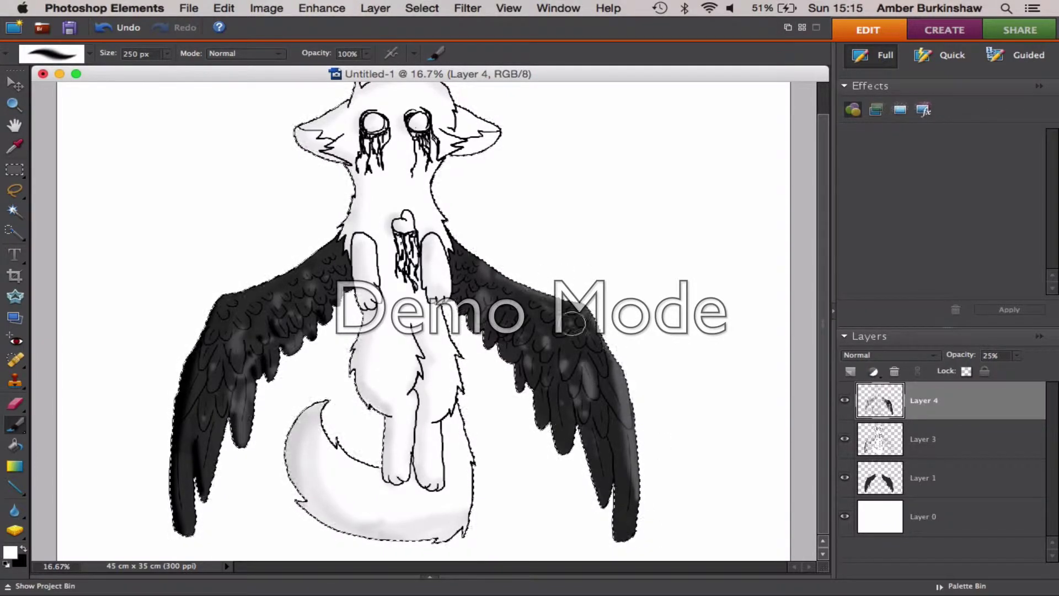
pyautogui.click(564, 367)
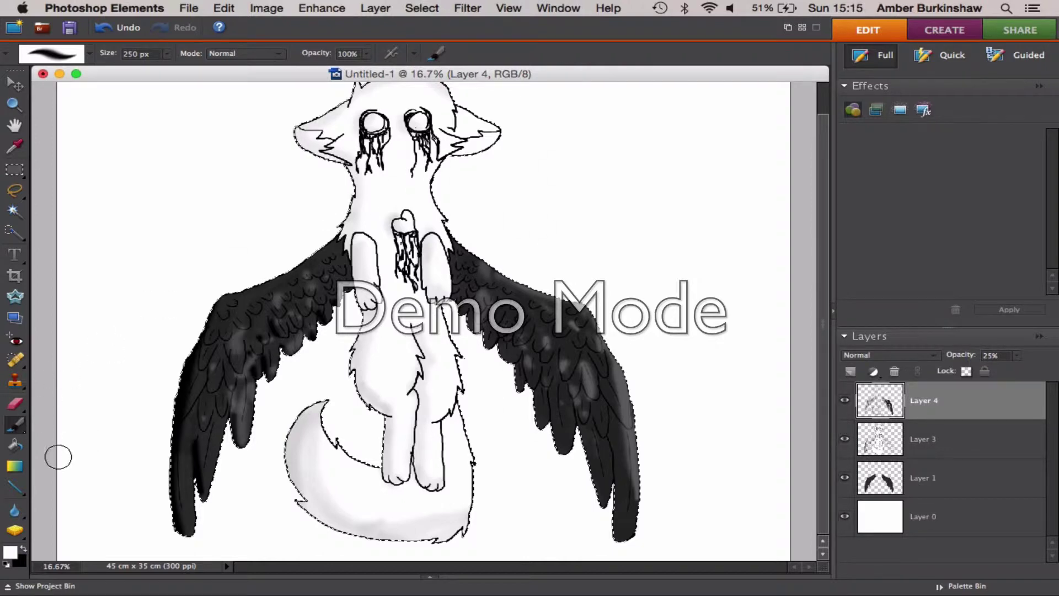
# Step: Clear the selection around the creature
pyautogui.click(166, 55)
pyautogui.click(15, 190)
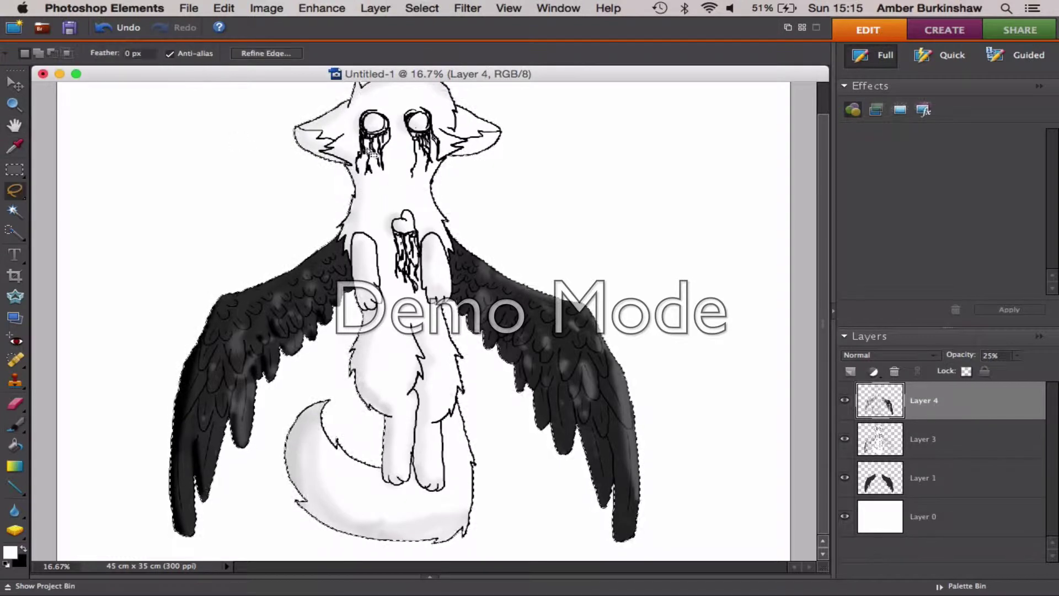
pyautogui.rightClick(382, 174)
pyautogui.click(401, 192)
# Step: Handwrite "Stop" and the start of a second word in black with the Brush on the background beside the head
pyautogui.click(20, 427)
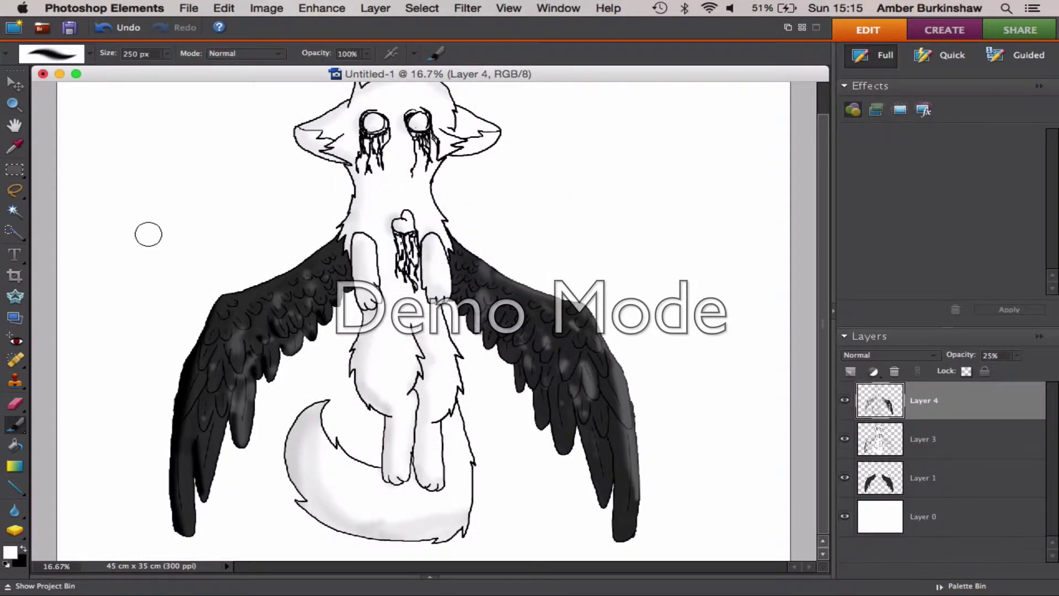
pyautogui.moveTo(130, 201); pyautogui.dragTo(216, 212)
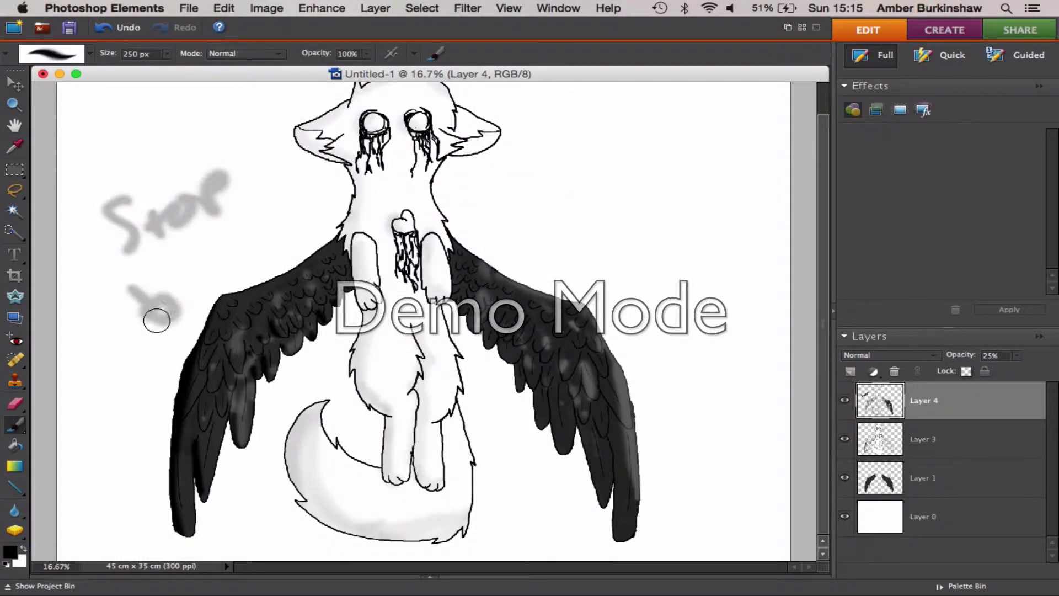
pyautogui.moveTo(157, 320)
pyautogui.mouseDown()
pyautogui.moveTo(258, 223)
pyautogui.moveTo(326, 184)
pyautogui.mouseUp()
# Step: Undo the handwriting beside the head and the brief switch to Layer 3
pyautogui.press('super+z')
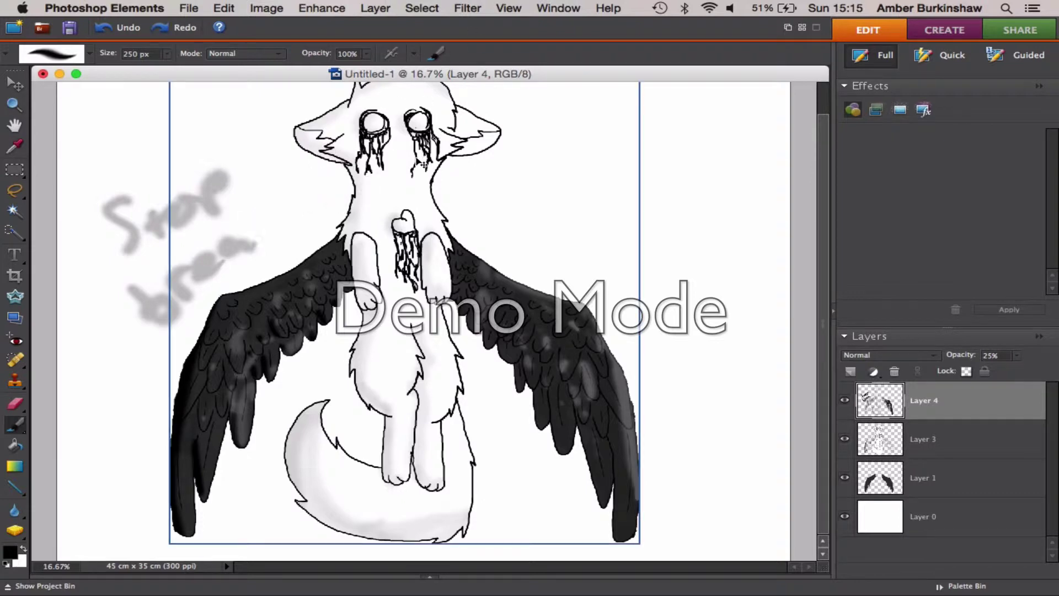
pyautogui.press('super+z')
pyautogui.press('super+z')
pyautogui.click(923, 440)
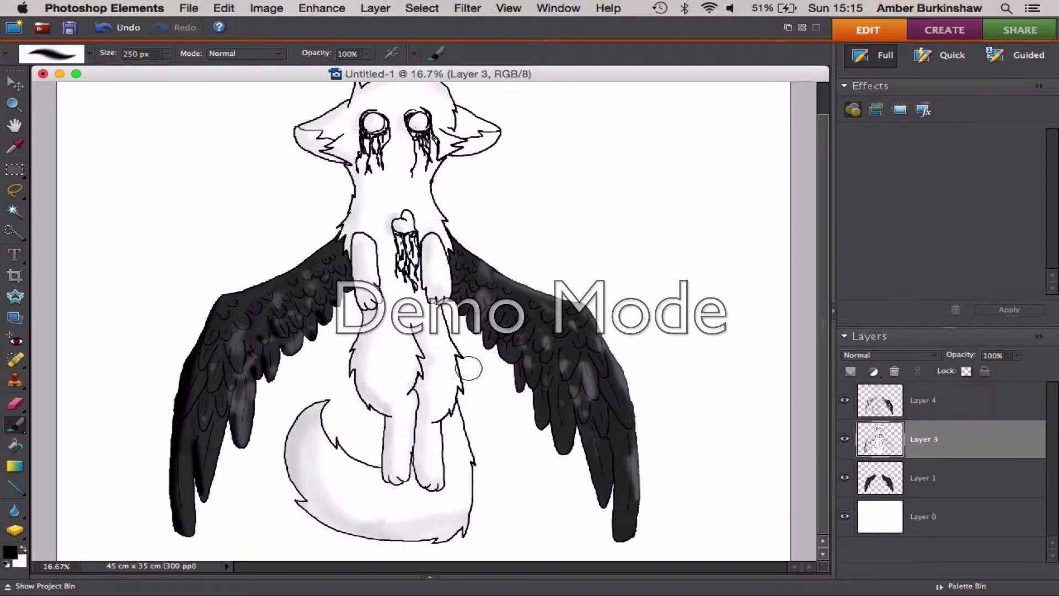
pyautogui.press('super+z')
pyautogui.press('super+z')
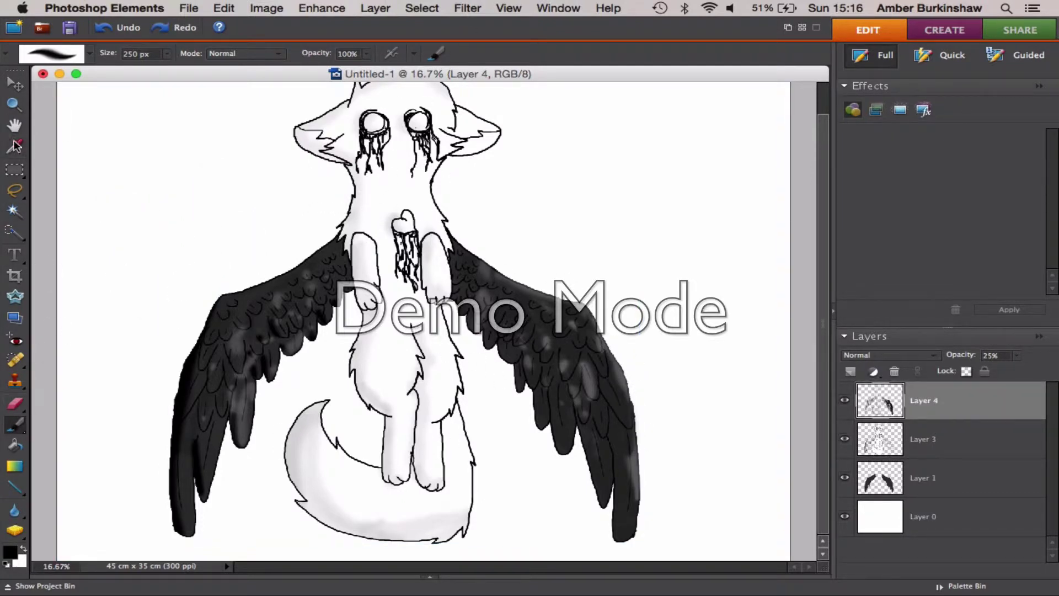
pyautogui.click(14, 211)
pyautogui.click(138, 214)
pyautogui.press('super+z')
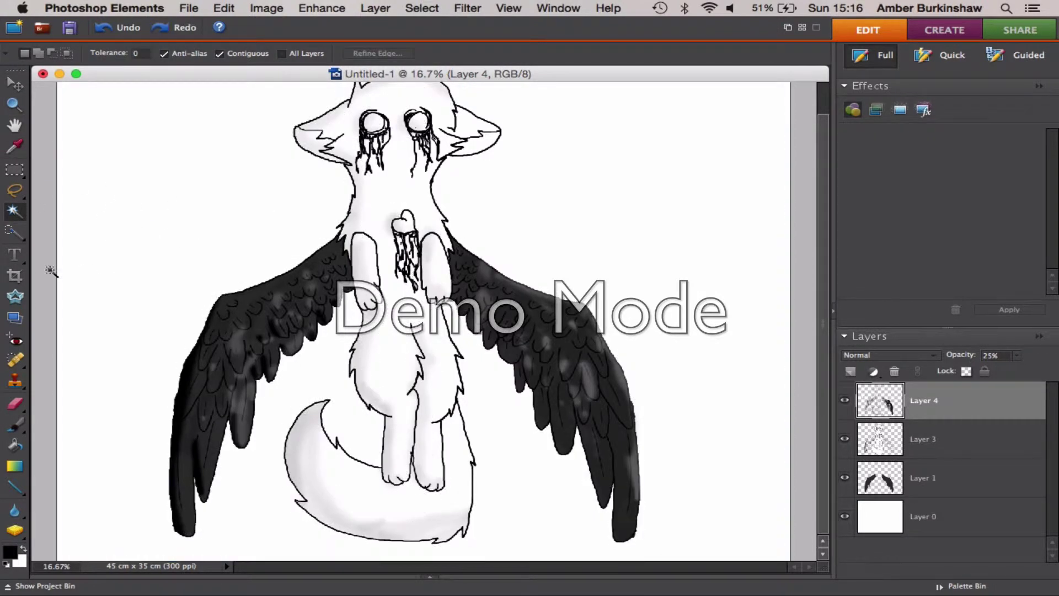
# Step: Select the background on Layer 3 with the Magic Wand and invert the selection to cover the creature
pyautogui.click(894, 433)
pyautogui.rightClick(643, 259)
pyautogui.click(670, 251)
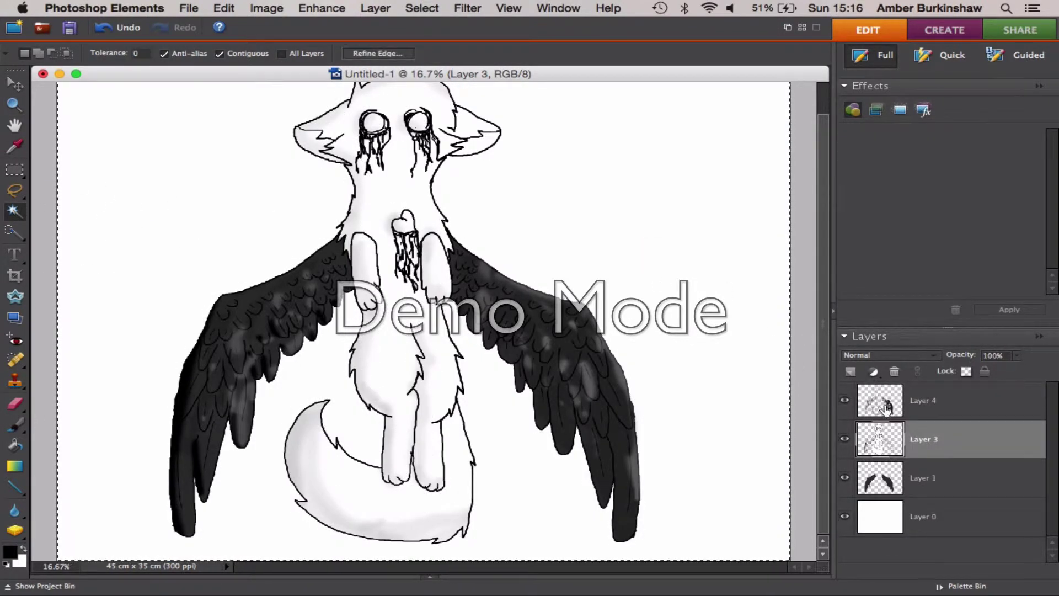
pyautogui.rightClick(684, 281)
pyautogui.click(705, 298)
# Step: Paint black shading over both wings on Layer 3 with the Brush at 65% opacity, replacing a first trial stroke
pyautogui.click(881, 400)
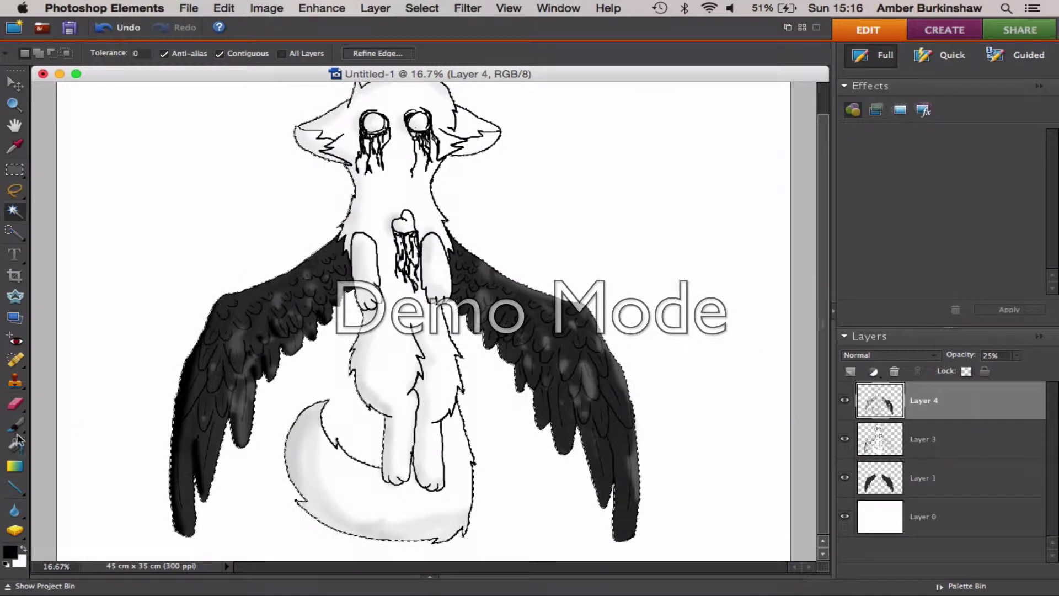
pyautogui.press('b')
pyautogui.click(876, 435)
pyautogui.moveTo(612, 347)
pyautogui.mouseDown()
pyautogui.moveTo(644, 465)
pyautogui.moveTo(604, 325)
pyautogui.moveTo(532, 358)
pyautogui.moveTo(570, 456)
pyautogui.moveTo(560, 381)
pyautogui.mouseUp()
pyautogui.press('super+z')
pyautogui.press('super+z')
pyautogui.moveTo(367, 53); pyautogui.dragTo(336, 71)
pyautogui.moveTo(248, 329)
pyautogui.mouseDown()
pyautogui.moveTo(217, 384)
pyautogui.moveTo(270, 297)
pyautogui.moveTo(287, 300)
pyautogui.moveTo(305, 283)
pyautogui.moveTo(240, 414)
pyautogui.moveTo(211, 427)
pyautogui.moveTo(244, 373)
pyautogui.moveTo(335, 299)
pyautogui.mouseUp()
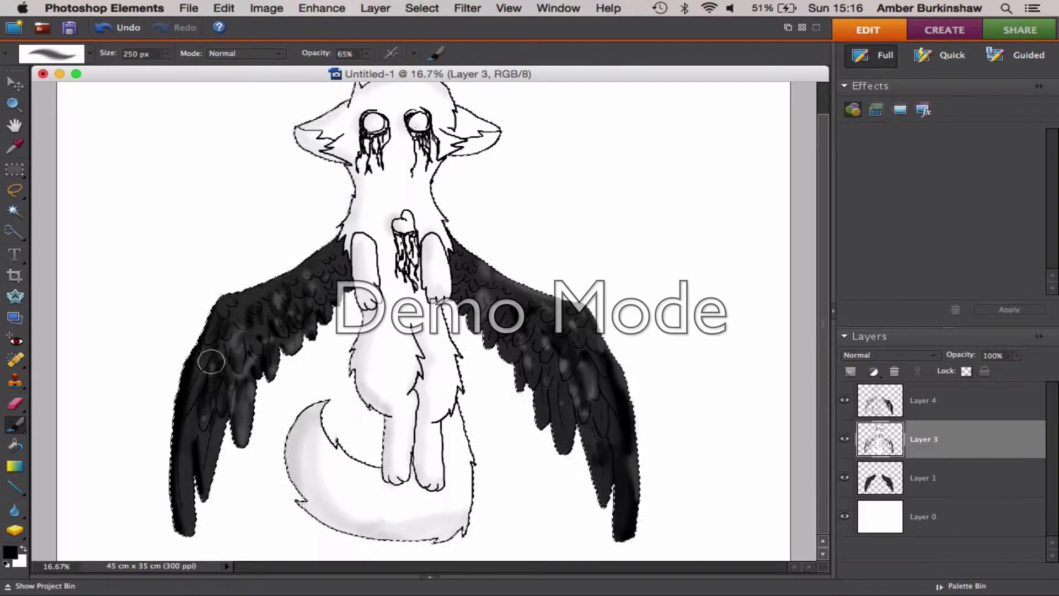
pyautogui.moveTo(211, 362); pyautogui.dragTo(269, 274)
# Step: Clear the selection around the creature and return to the Brush
pyautogui.scroll(3, 497, 197)
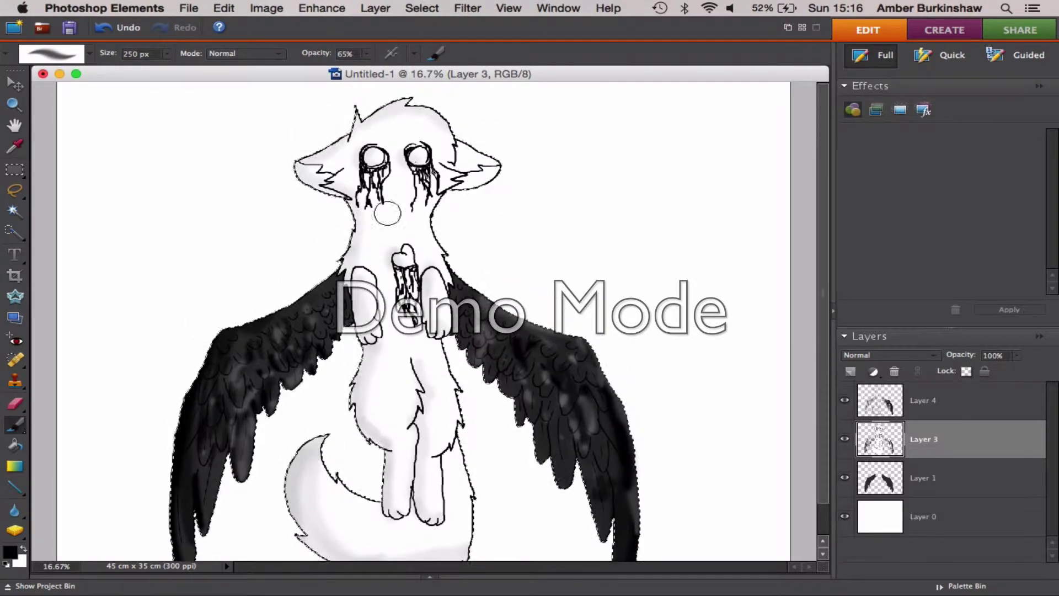
pyautogui.click(15, 191)
pyautogui.rightClick(384, 159)
pyautogui.click(417, 172)
pyautogui.press('b')
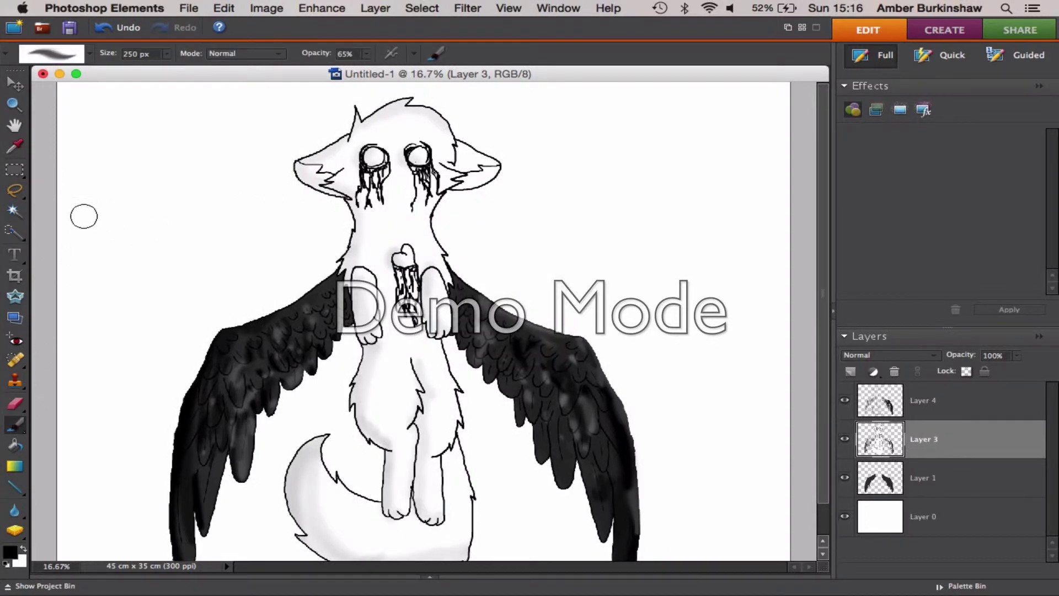
pyautogui.moveTo(82, 215)
pyautogui.mouseDown()
pyautogui.moveTo(199, 206)
pyautogui.moveTo(252, 160)
pyautogui.moveTo(301, 158)
pyautogui.mouseUp()
pyautogui.press('super+z')
pyautogui.press('super+z')
pyautogui.press('super+z')
pyautogui.press('super+z')
pyautogui.press('super+z')
pyautogui.press('super+z')
pyautogui.press('super+z')
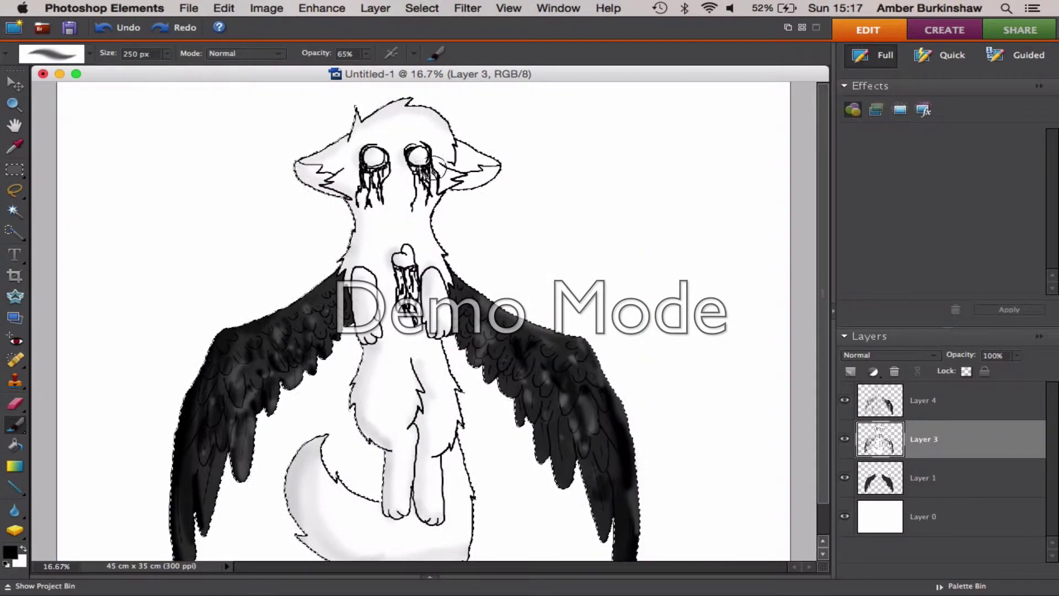
pyautogui.press('super+y')
# Step: Draw a small cloud containing "CC" and handwrite "Jan 2015" above the right wing with a 21 px black Pencil
pyautogui.scroll(-3, 497, 280)
pyautogui.click(15, 428)
pyautogui.click(82, 474)
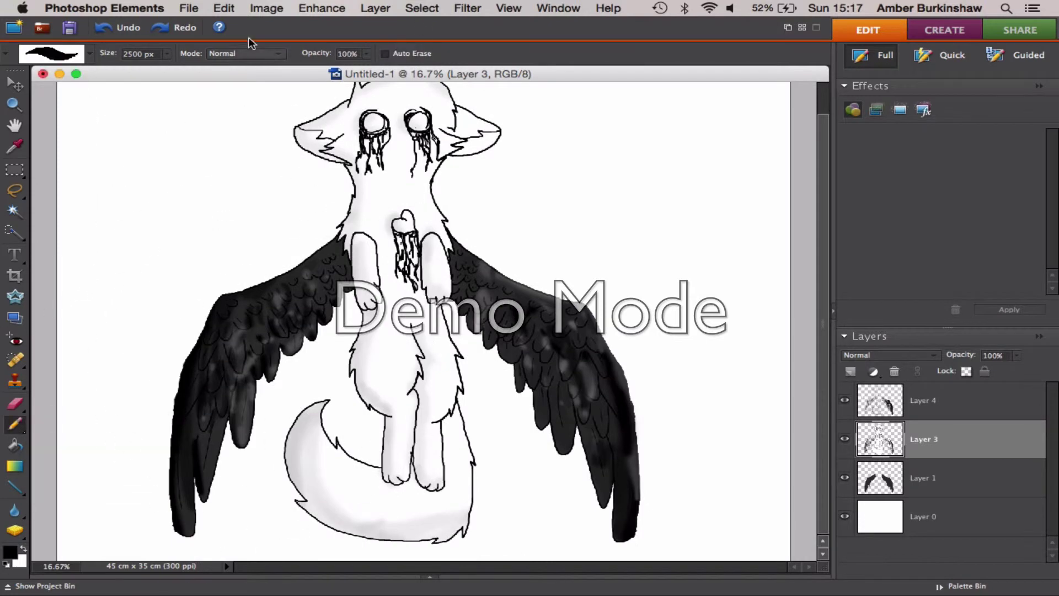
pyautogui.moveTo(594, 228); pyautogui.dragTo(625, 245)
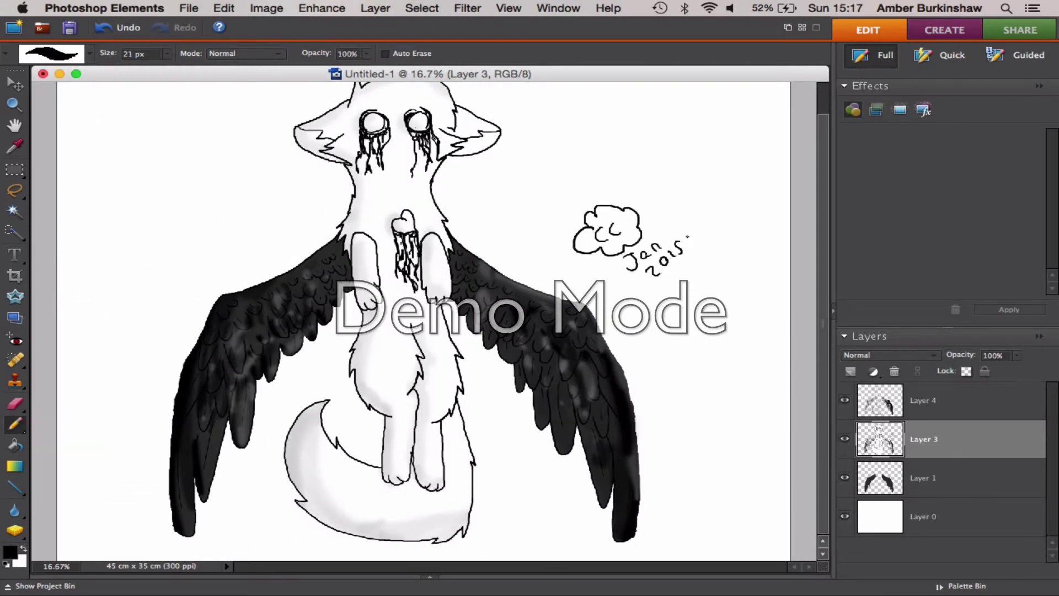
# Step: Zoom out to view the whole signed drawing on its canvas
pyautogui.scroll(3, 451, 230)
pyautogui.click(13, 106)
pyautogui.click(487, 222)
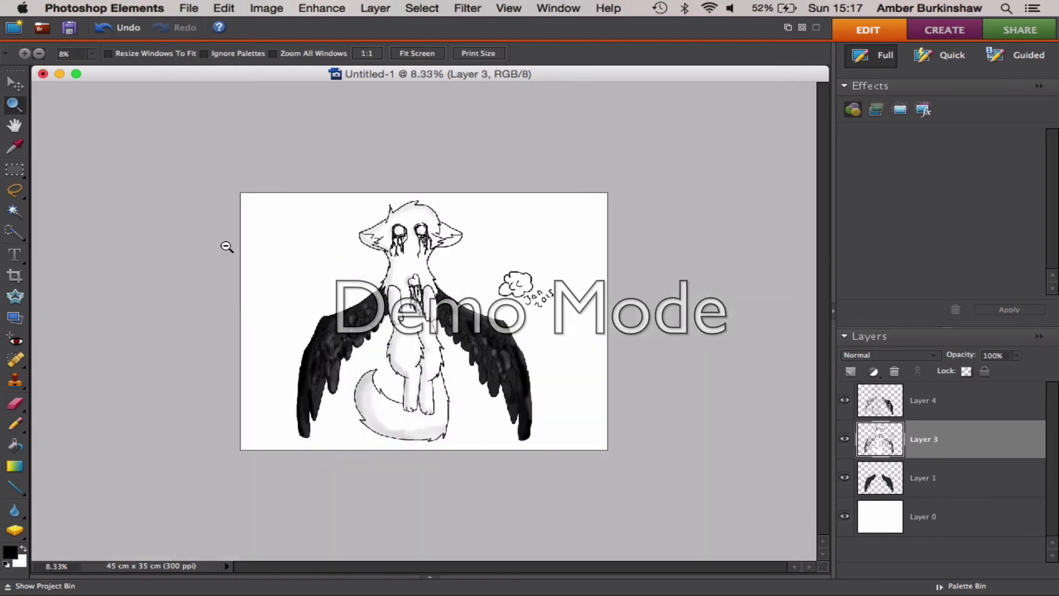